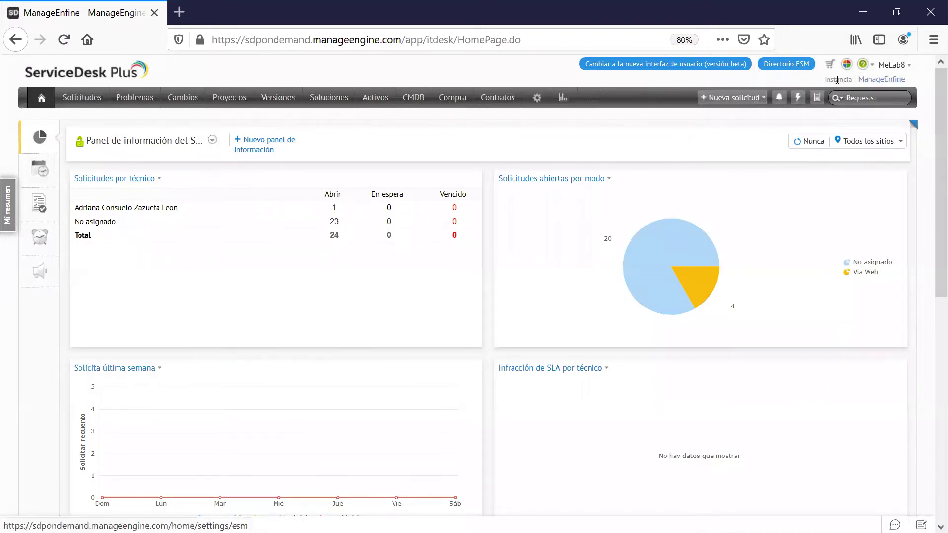
Step: Go to the portal listing all service desk instances and enter the ManageEnfine instance
click(892, 64)
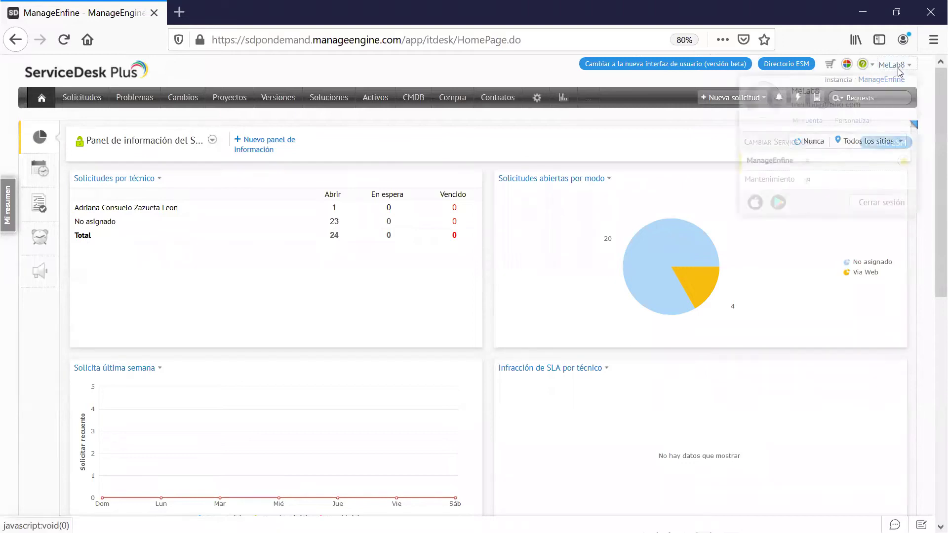
click(874, 143)
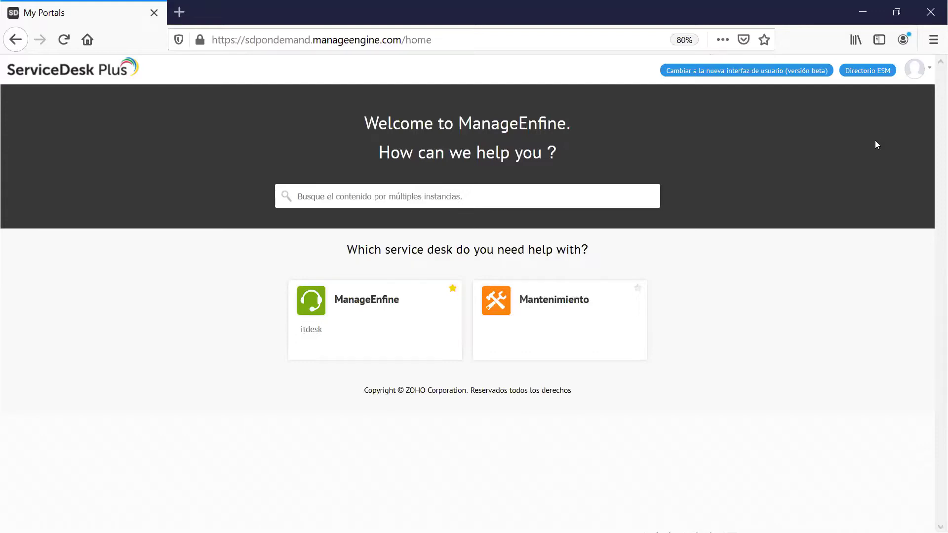
click(356, 297)
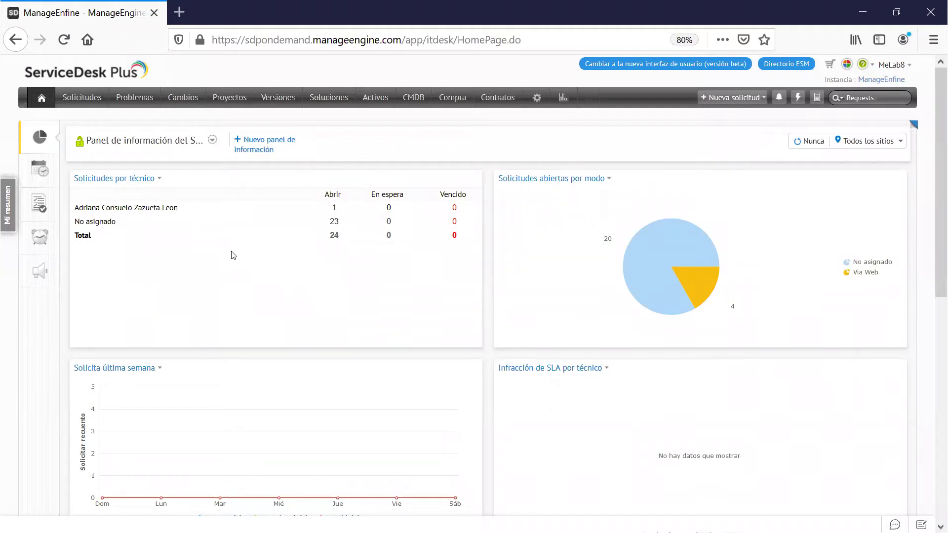
Step: Look over the home dashboard's request and SLA widgets
scroll(233, 255, down, 5)
scroll(234, 255, up, 4)
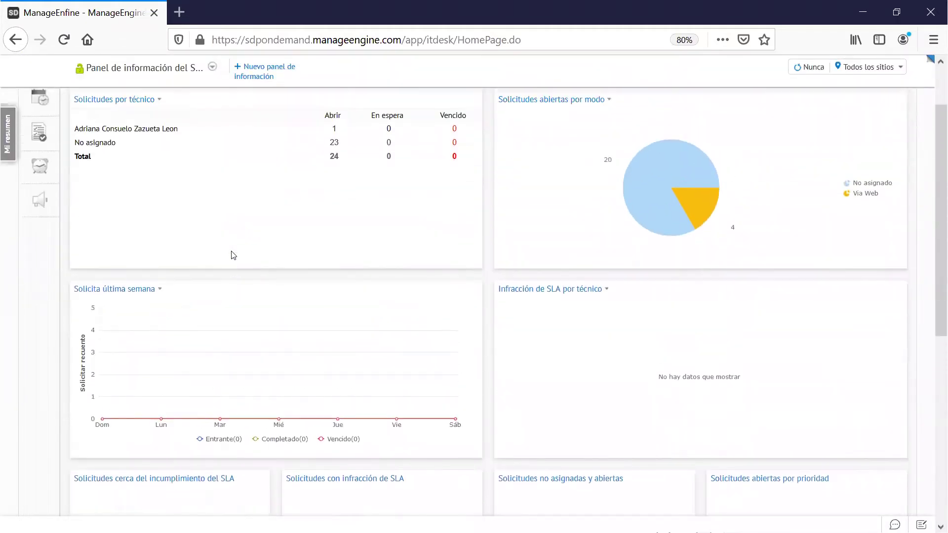
scroll(233, 255, up, 2)
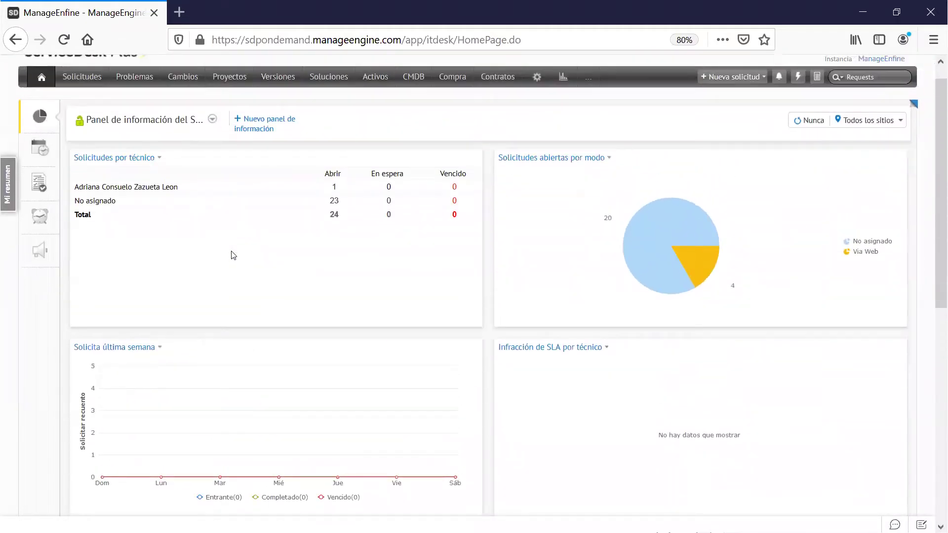
Step: View the monthly schedule calendar at 67% page zoom and switch to the technician availability chart
click(53, 156)
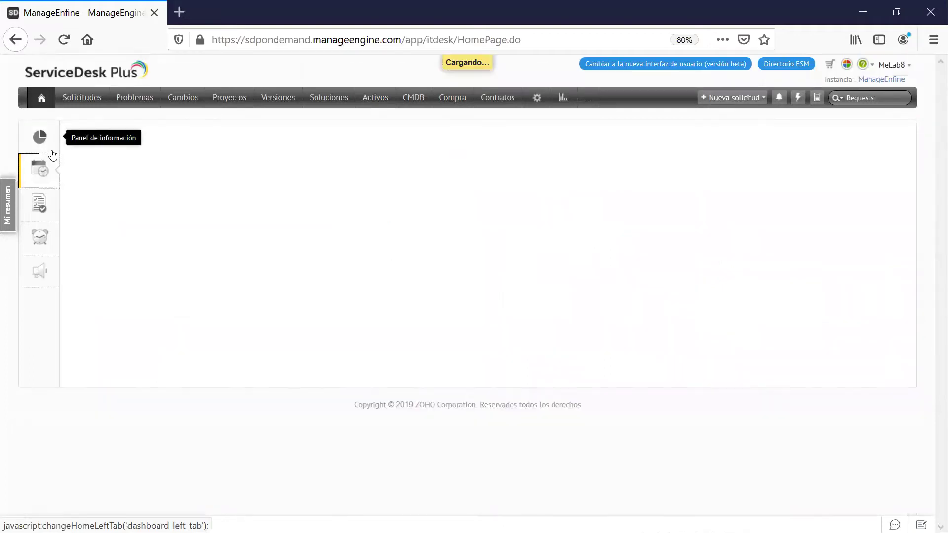
key(ctrl+minus)
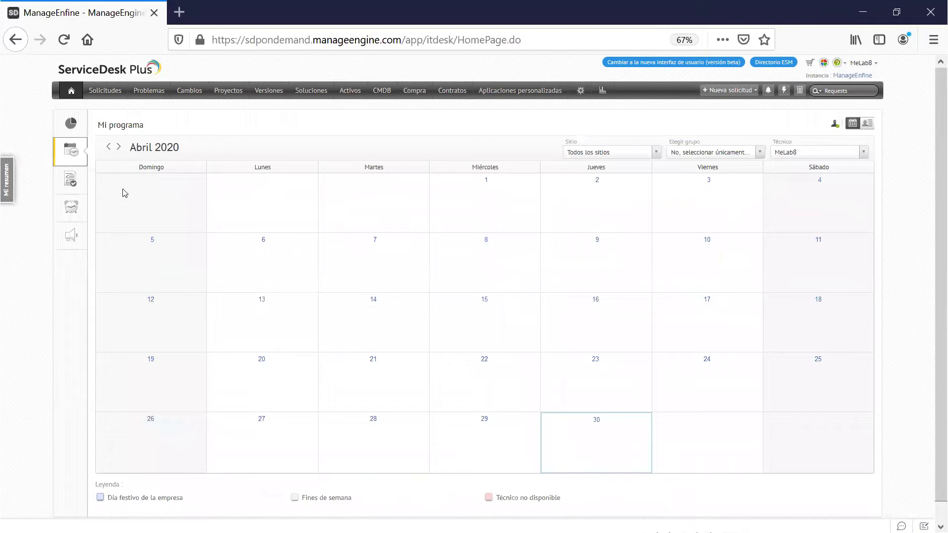
click(855, 124)
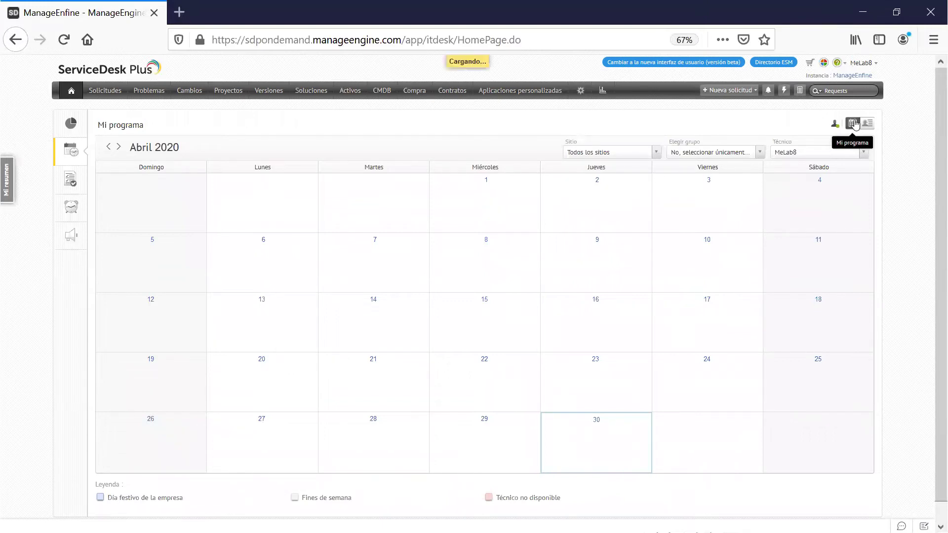
click(862, 124)
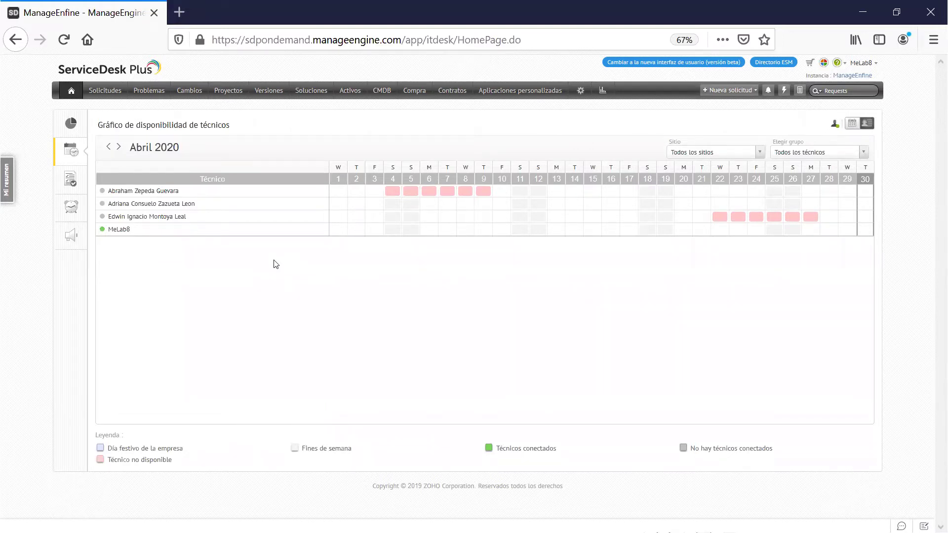
Step: Review the technicians' resource management timeline with its load legend, and open the list of all reminders
click(70, 179)
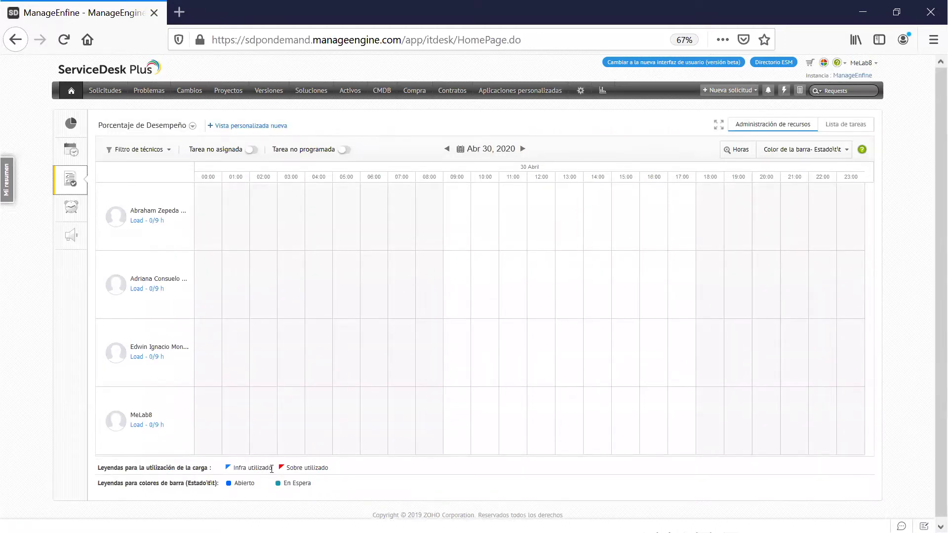
drag(271, 469, 234, 470)
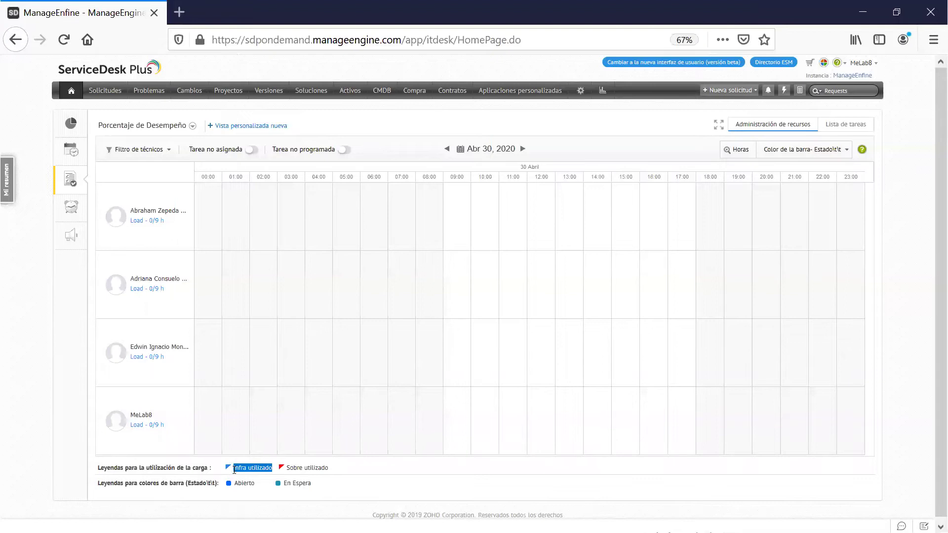
click(337, 472)
click(77, 207)
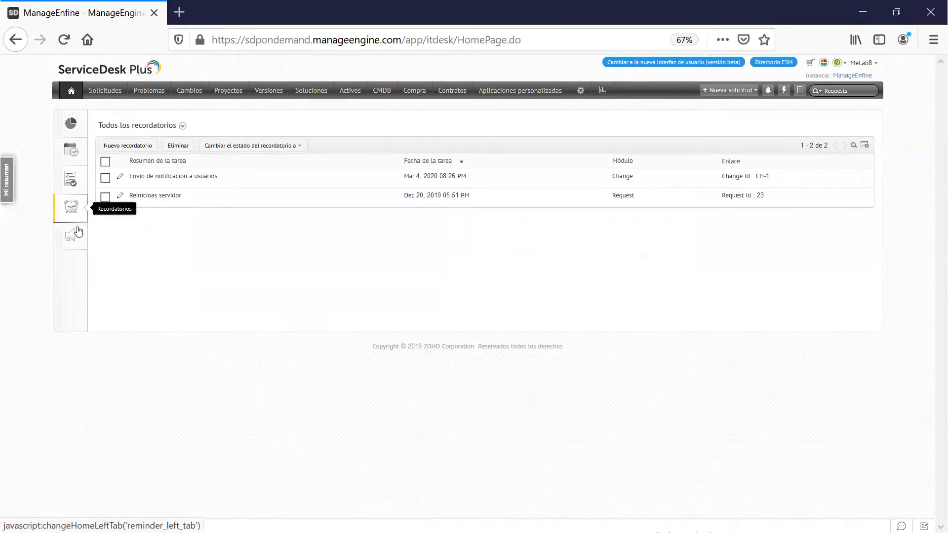
Step: Open the request "Please reset my laptop password" and review its details, tasks, resolution and approvals
click(115, 89)
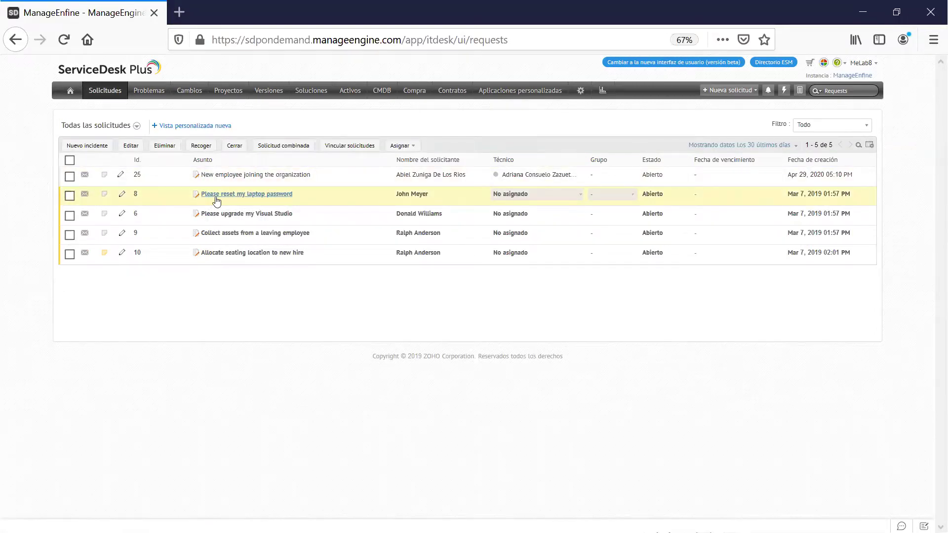
click(216, 196)
click(77, 185)
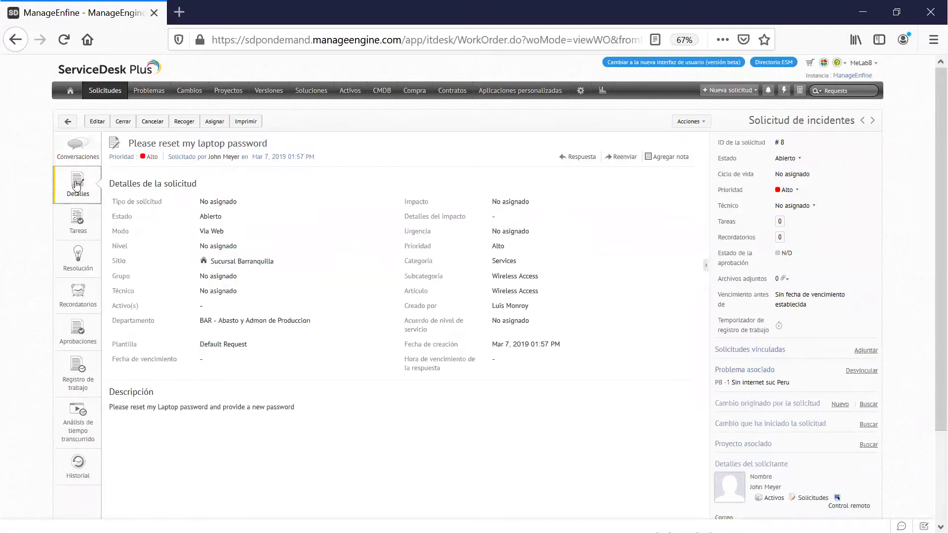
click(77, 232)
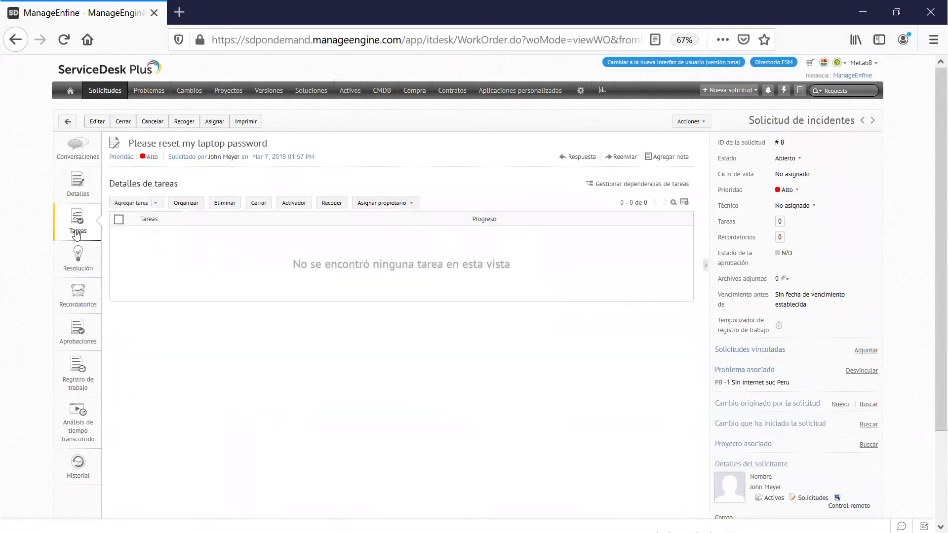
click(78, 262)
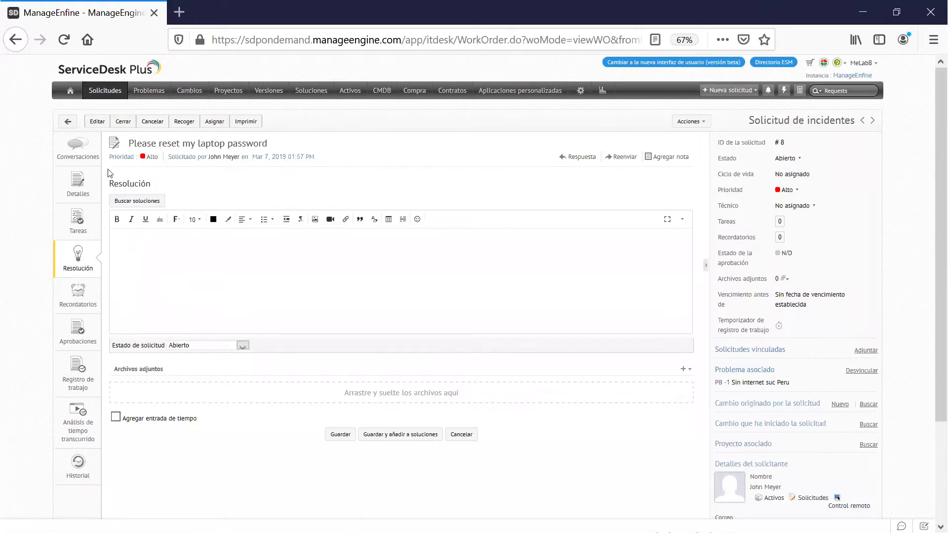
click(79, 329)
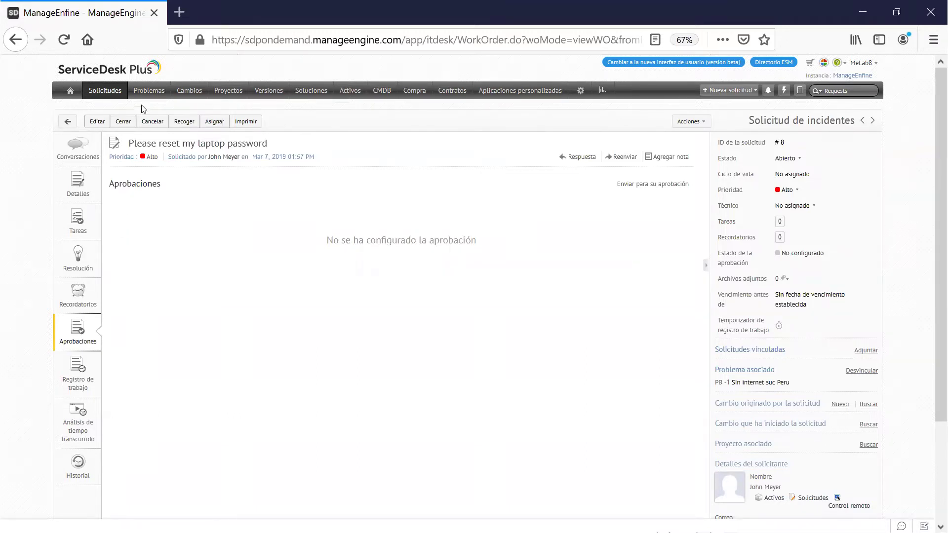
Step: Open the problem "Sin internet suc Peru" and examine its impact details and root cause analysis
click(149, 91)
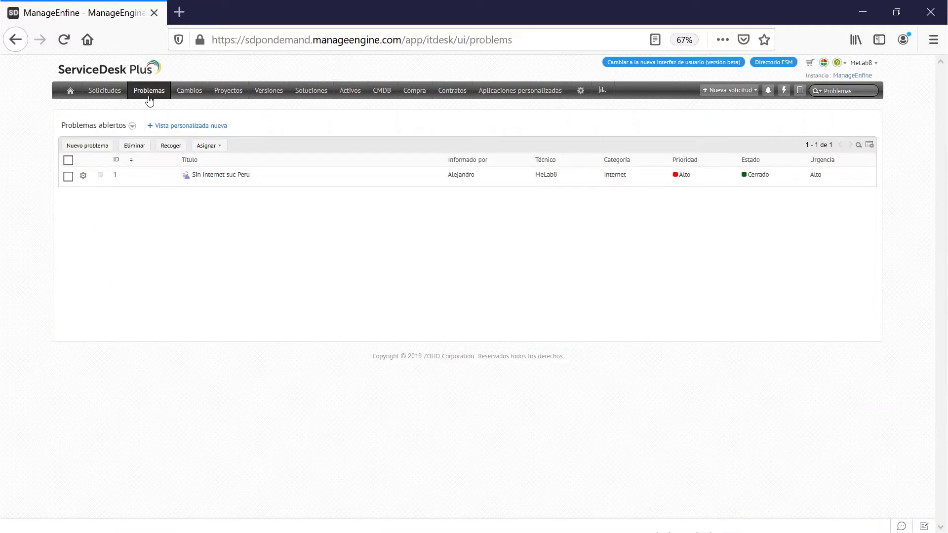
mouse_move(208, 176)
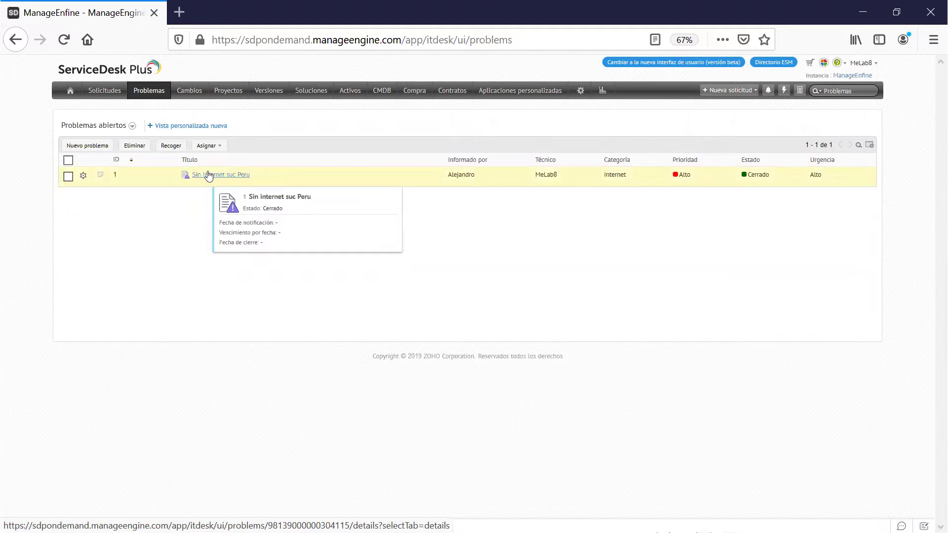
click(208, 176)
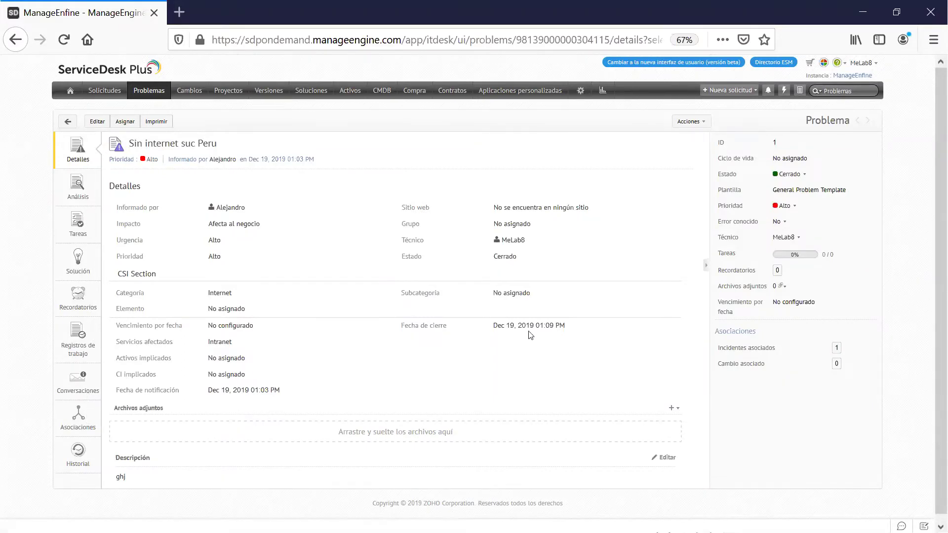
click(79, 188)
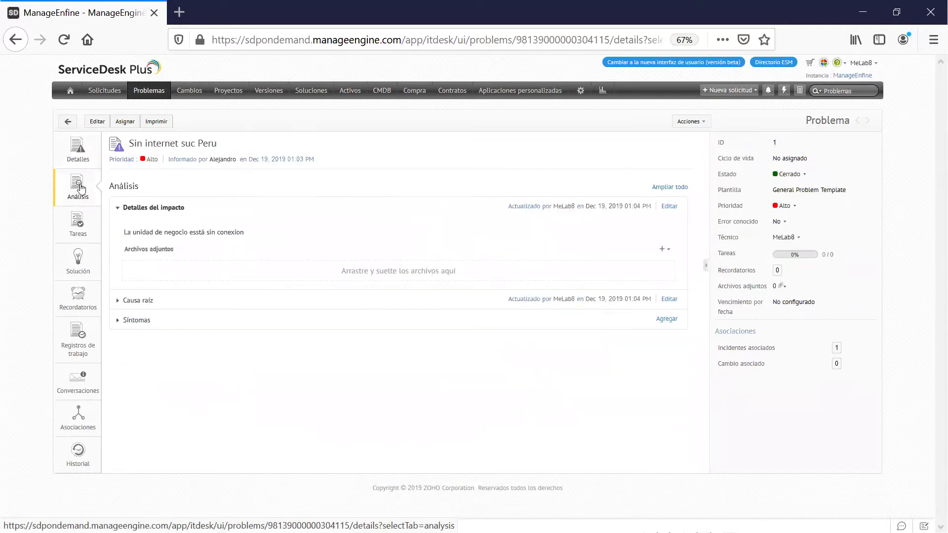
click(172, 303)
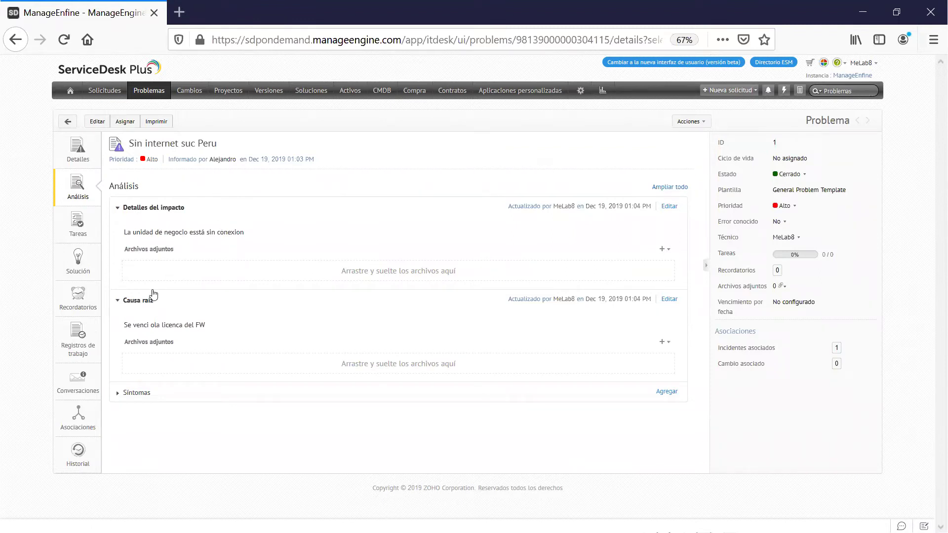
Step: Check the problem's tasks and expand its recorded solution
click(90, 236)
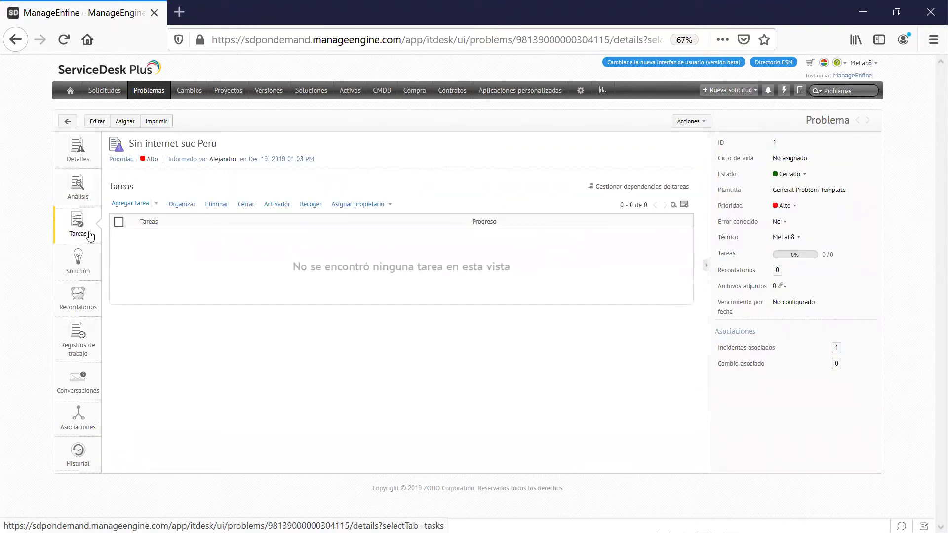
click(79, 262)
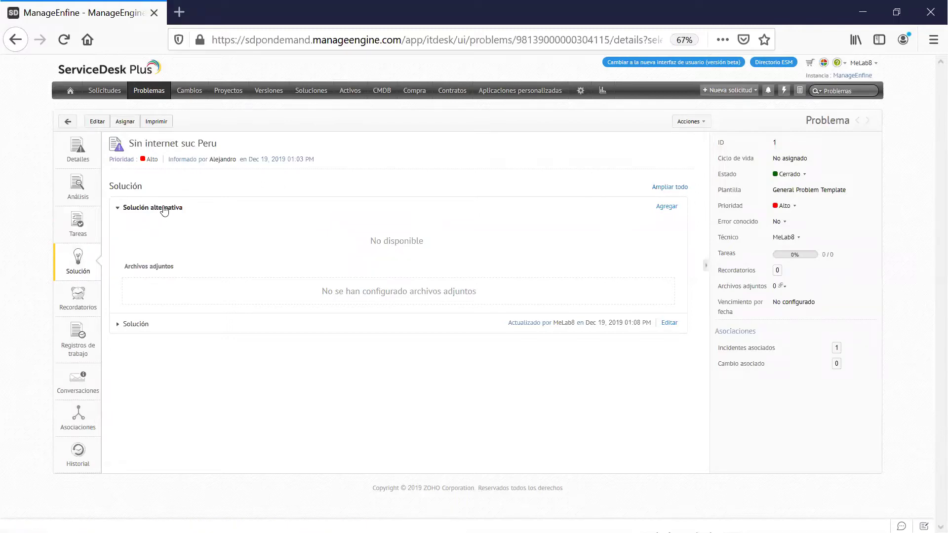
click(133, 326)
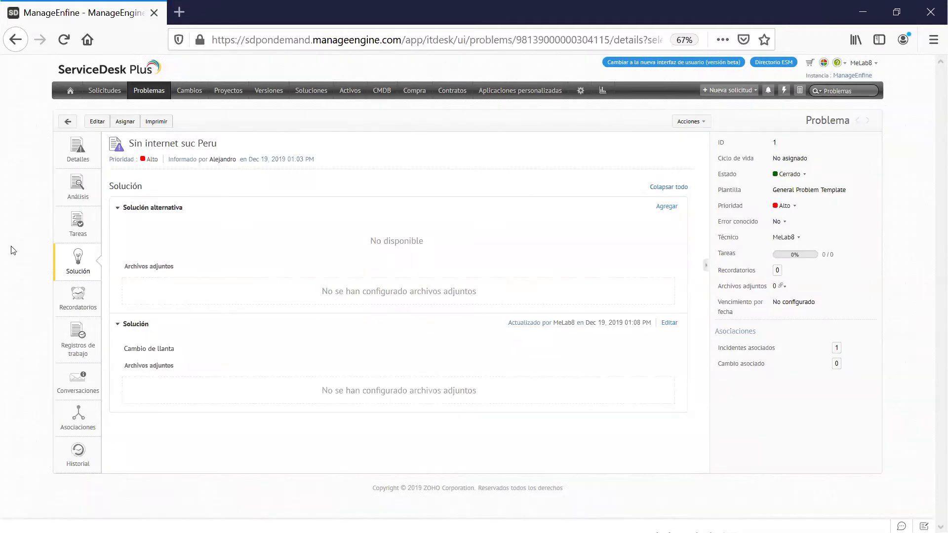
Step: Review the problem's reminders, work logs, conversations, and associated incidents and changes
click(70, 294)
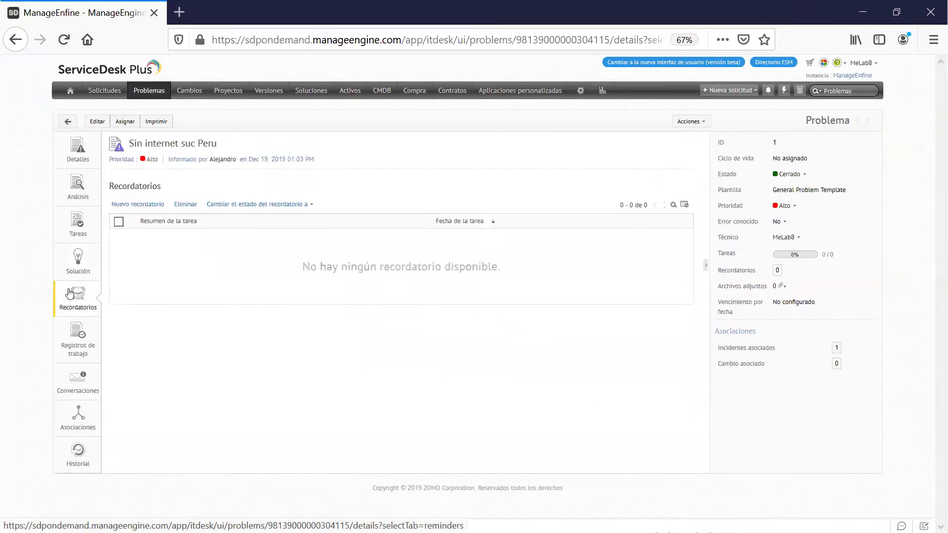
click(86, 334)
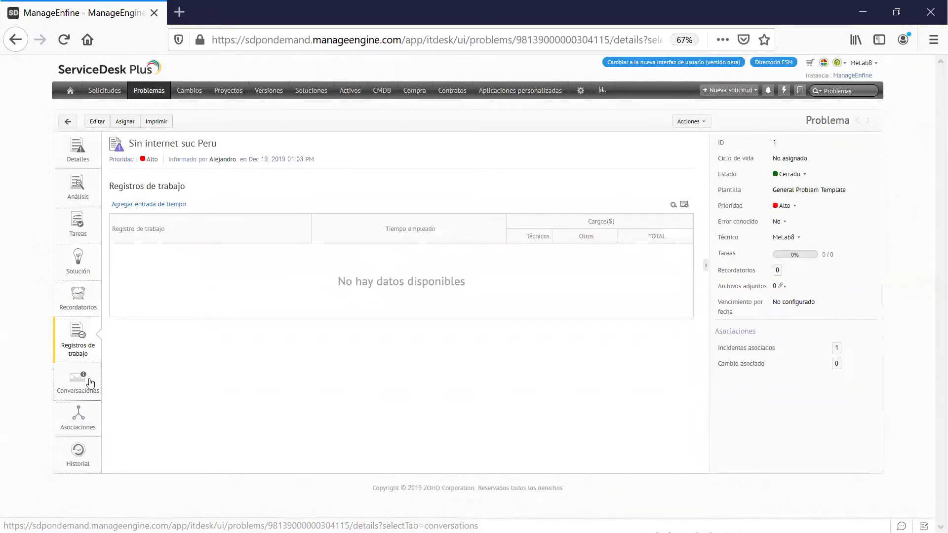
click(90, 382)
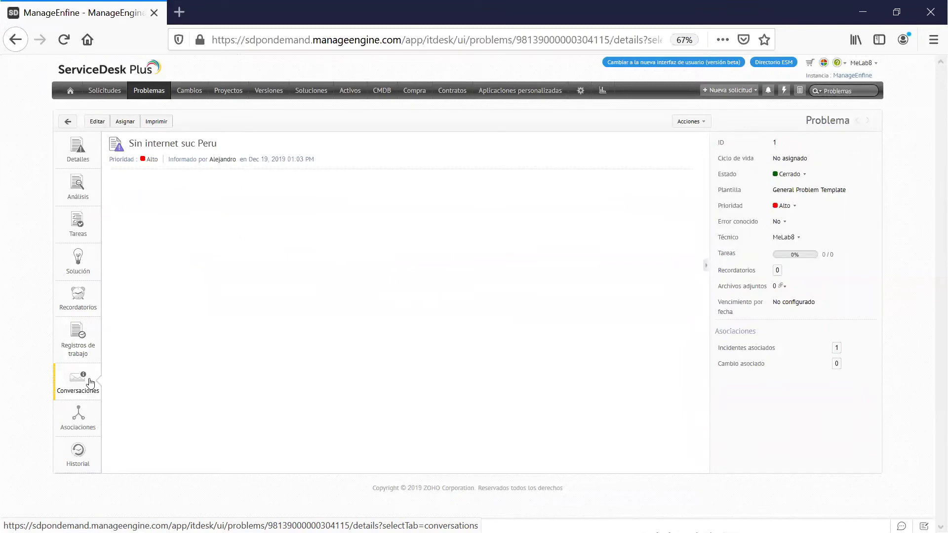
key(Tab)
key(Return)
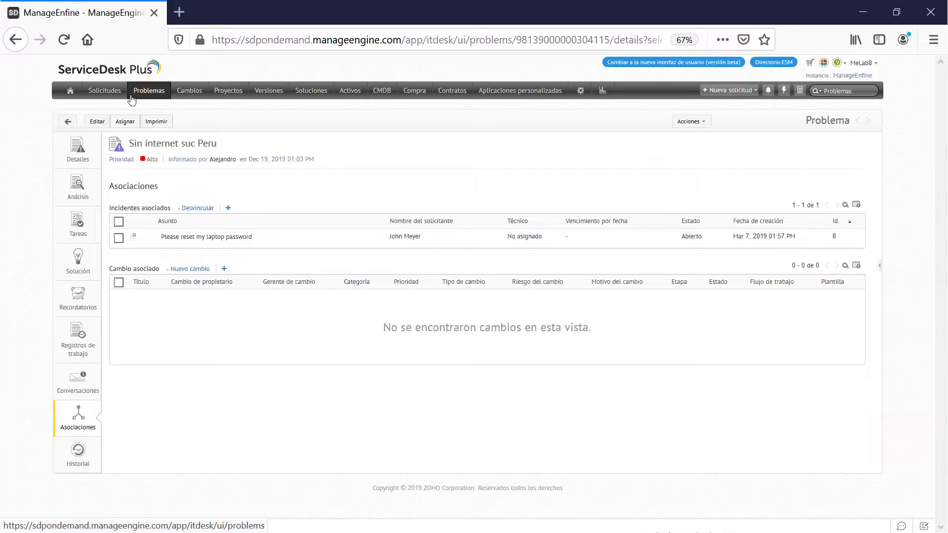
Step: Open the change "Upgrade de capacidad en servidor" and review its Sumisión stage details, enlarging the page for reading
click(186, 99)
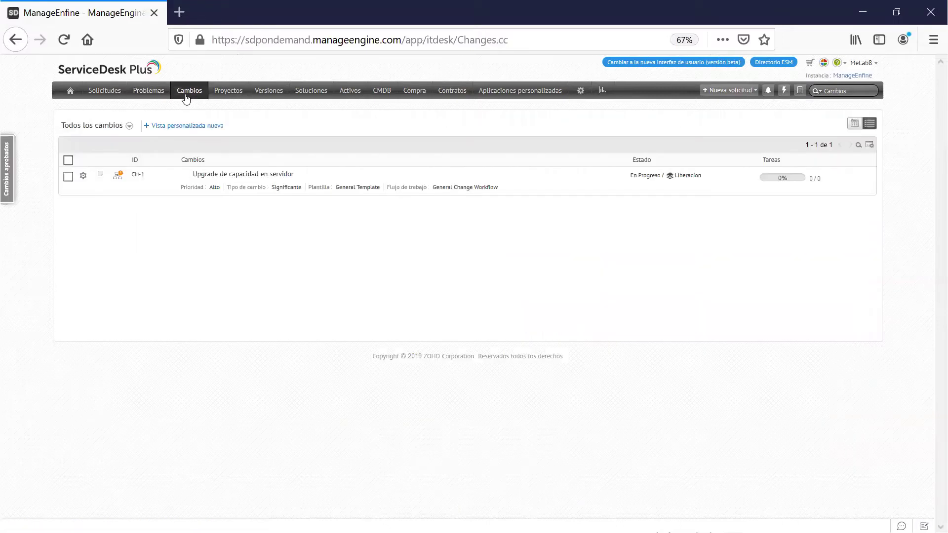
click(240, 174)
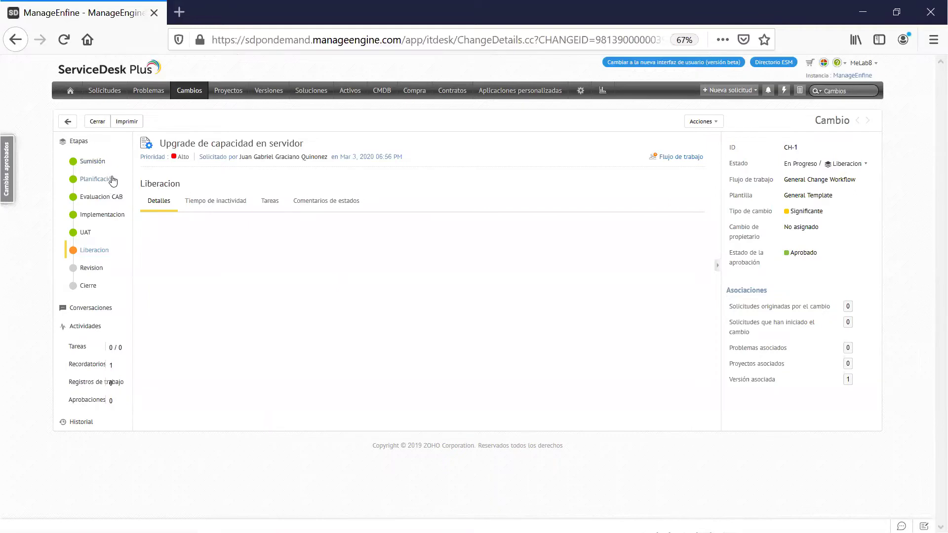
click(98, 166)
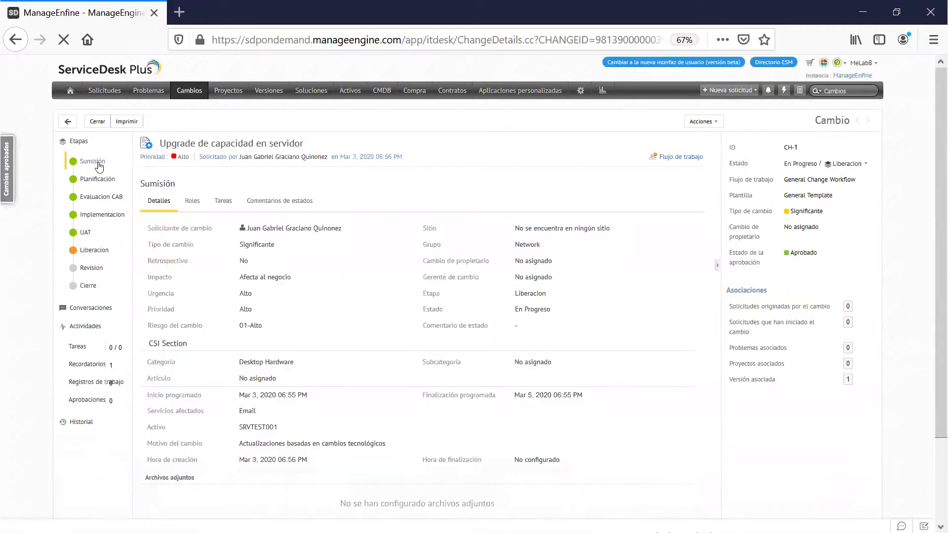
scroll(329, 241, down, 2)
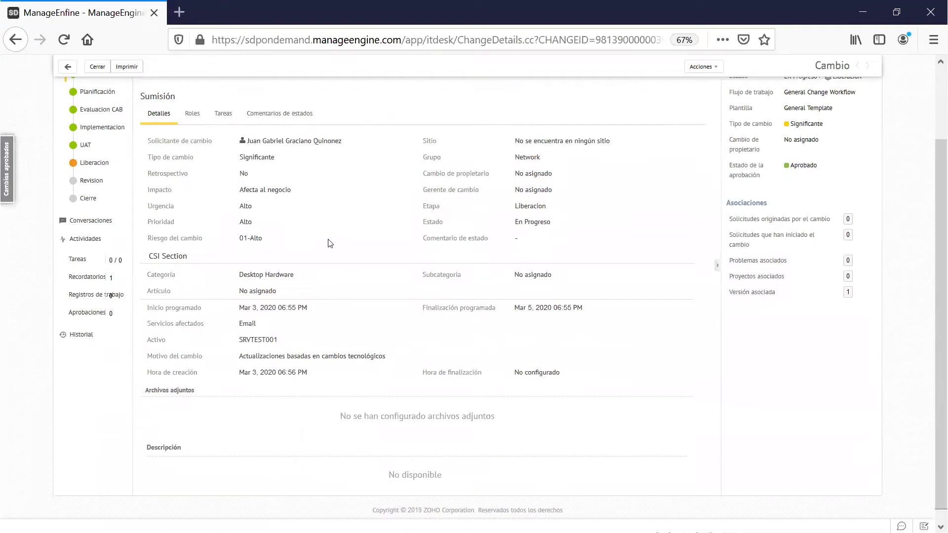
scroll(330, 243, up, 2)
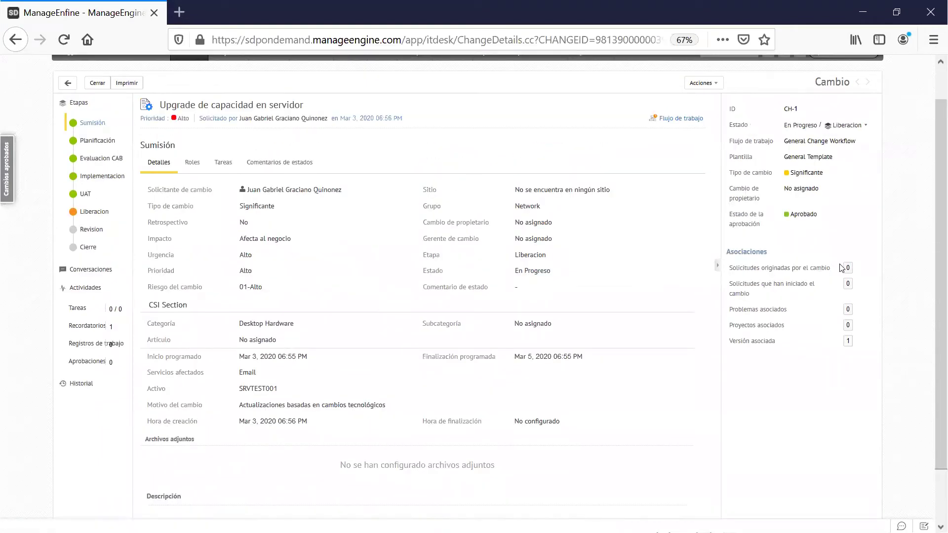
key(ctrl+plus)
key(ctrl+plus)
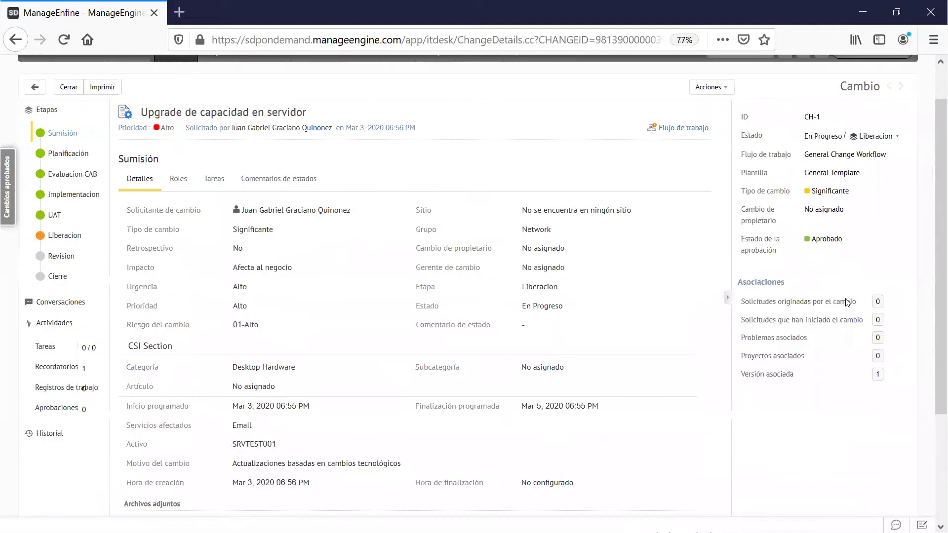
Step: Check the change's associations, then review its conversations and reminders
click(800, 346)
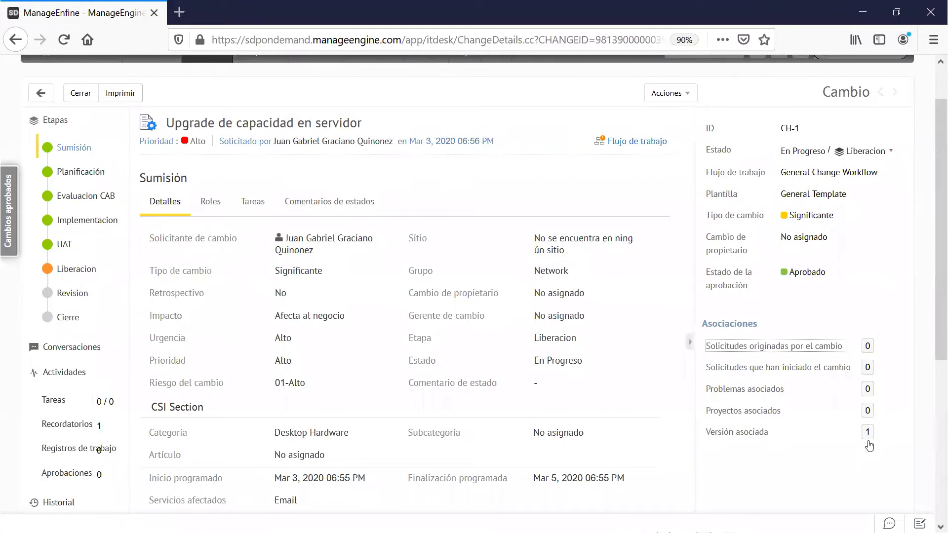
key(ctrl+minus)
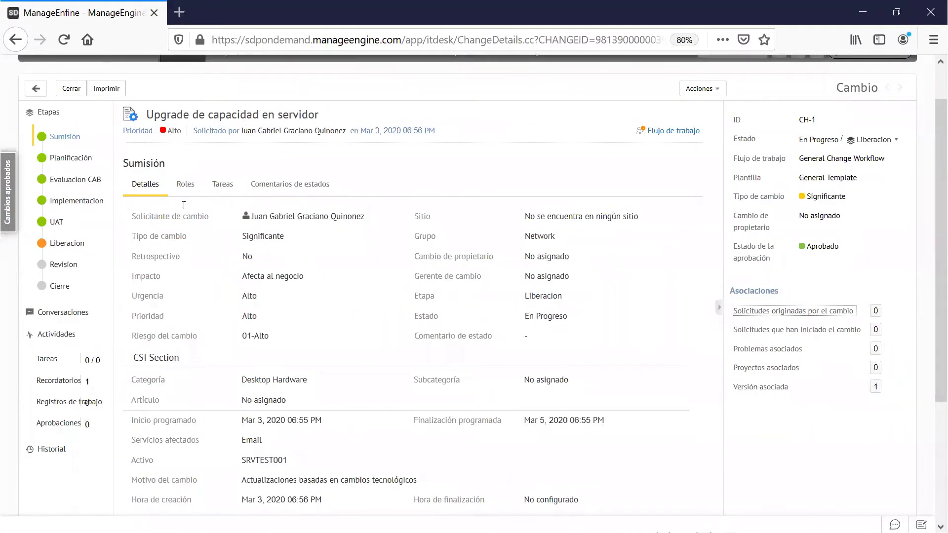
key(ctrl+minus)
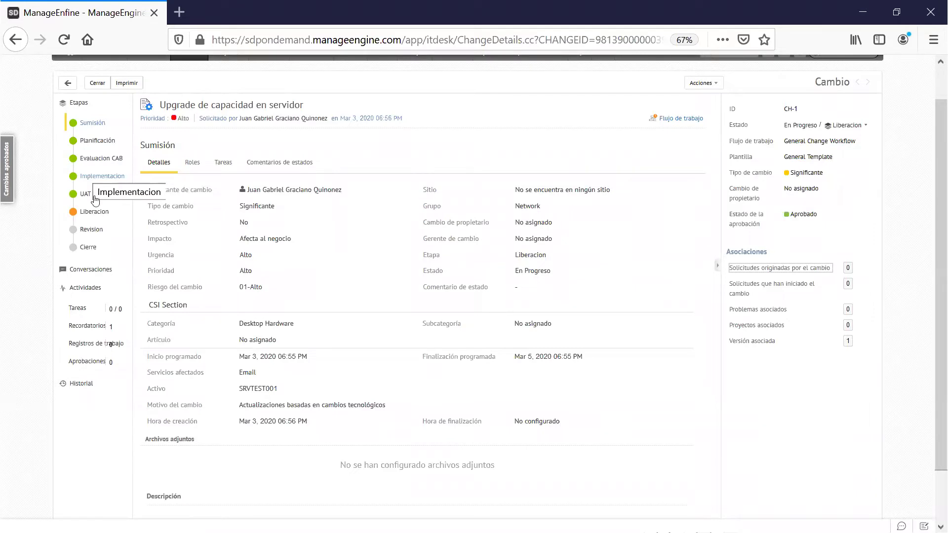
click(89, 272)
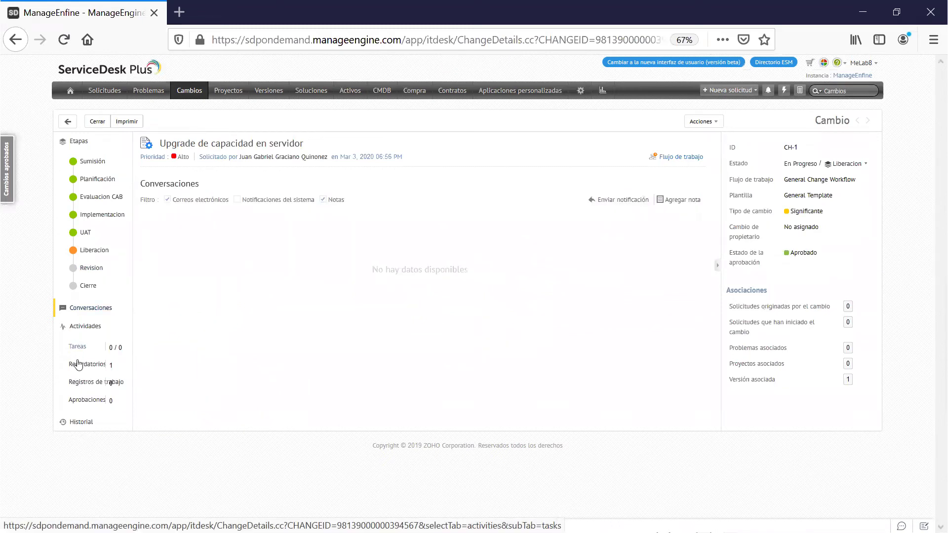
click(78, 364)
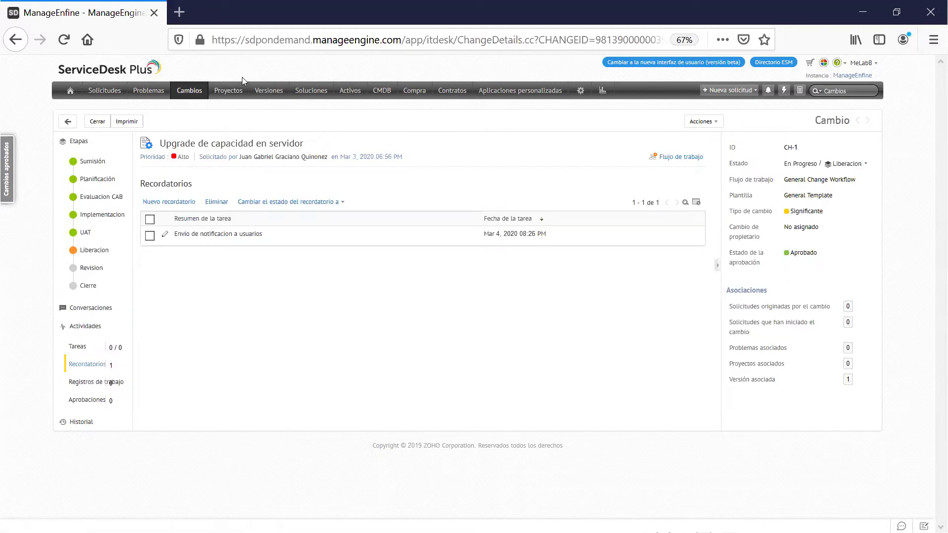
Step: Open the release "Upgrade de memoria", review its Sumisión details, and inspect its General Release Workflow diagram
click(265, 91)
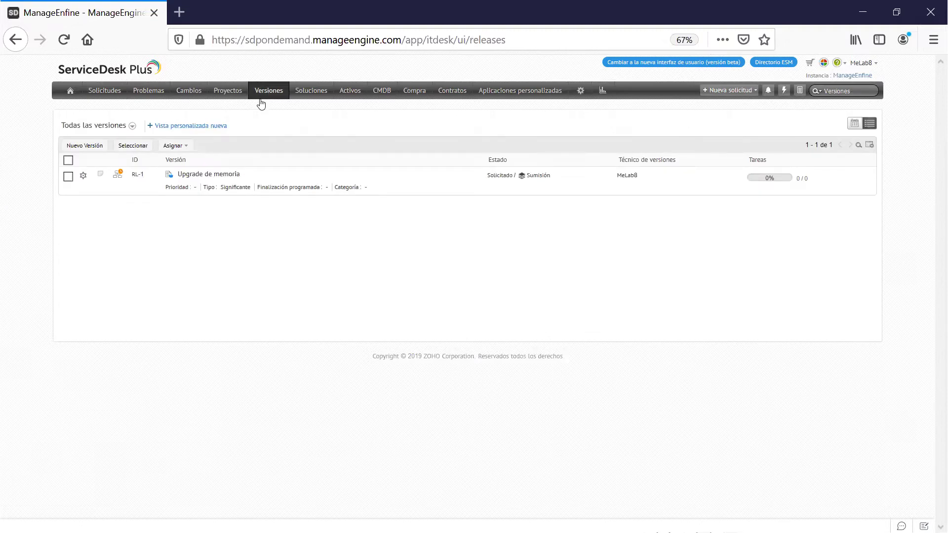
click(223, 177)
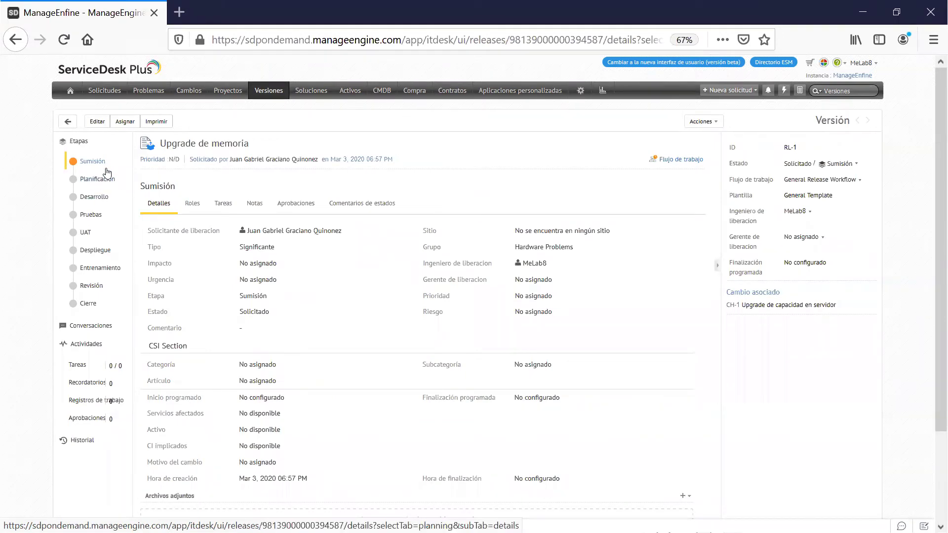
click(681, 159)
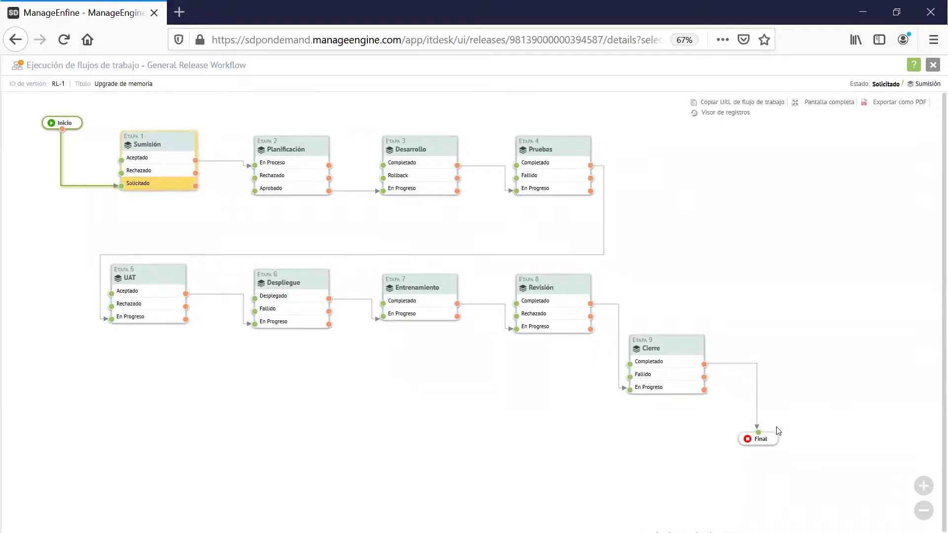
click(933, 66)
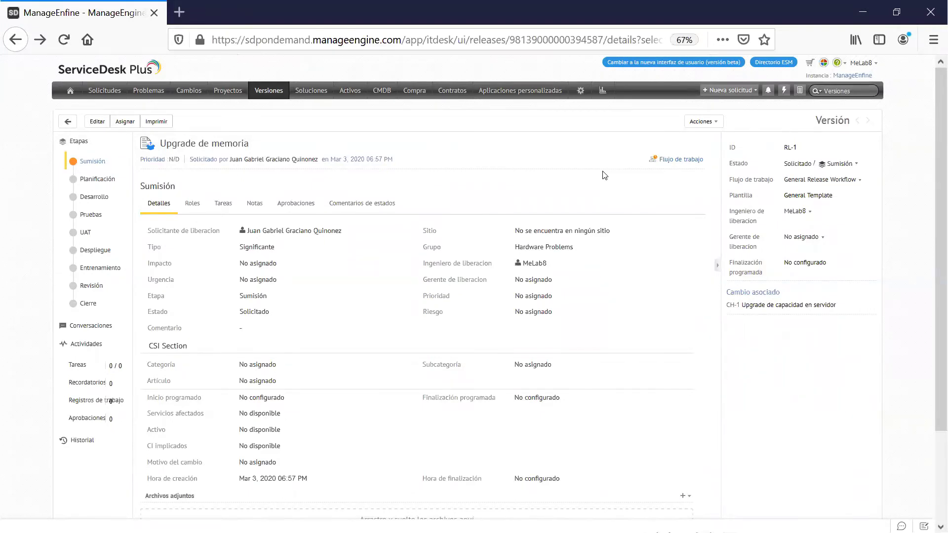
Step: Open the project "Implementacion Software ERP" and review its details, enlarging the page for reading
click(228, 91)
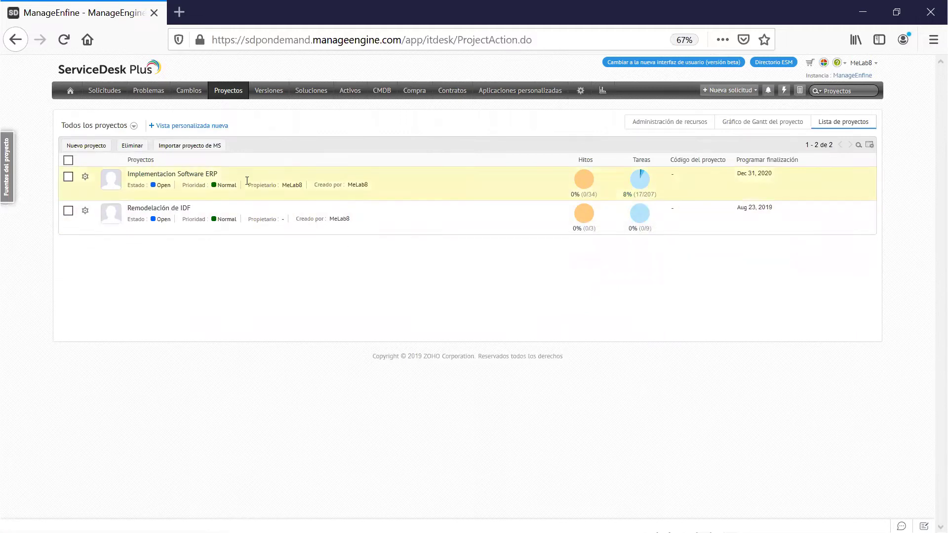
click(197, 174)
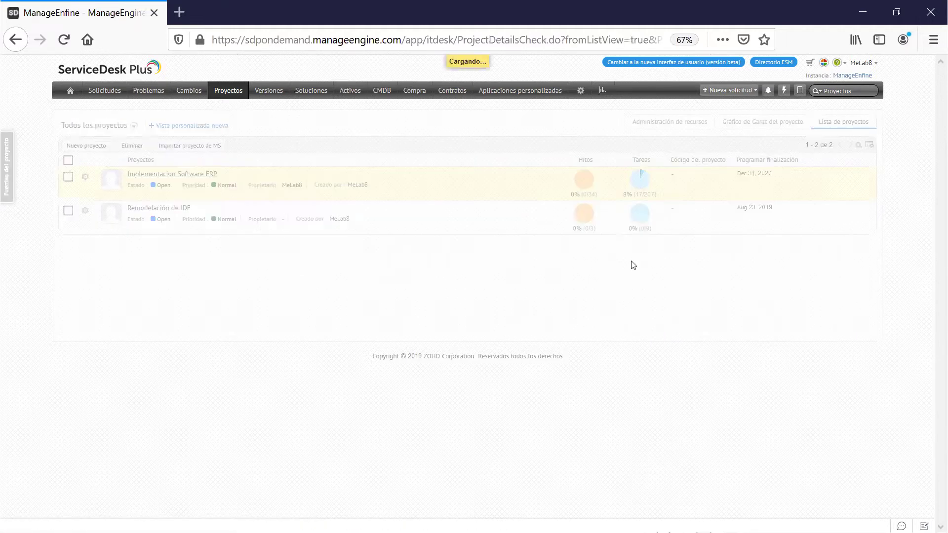
key(ctrl+plus)
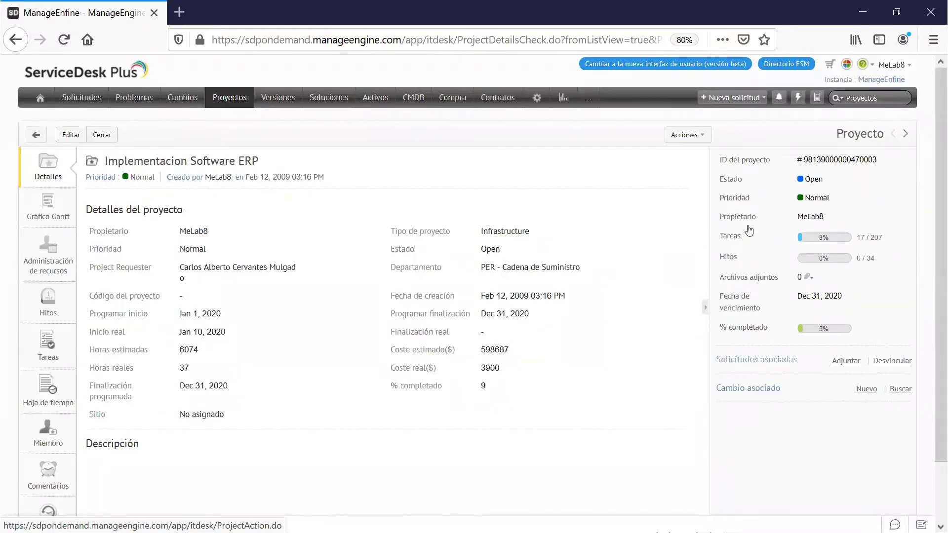
key(ctrl+minus)
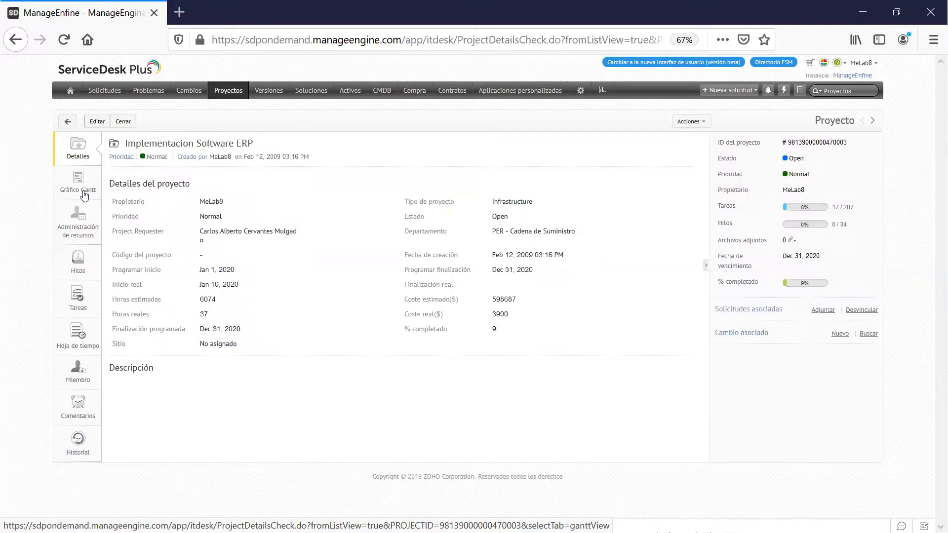
Step: Examine the project's resource management chart and its legend for load utilization
click(79, 229)
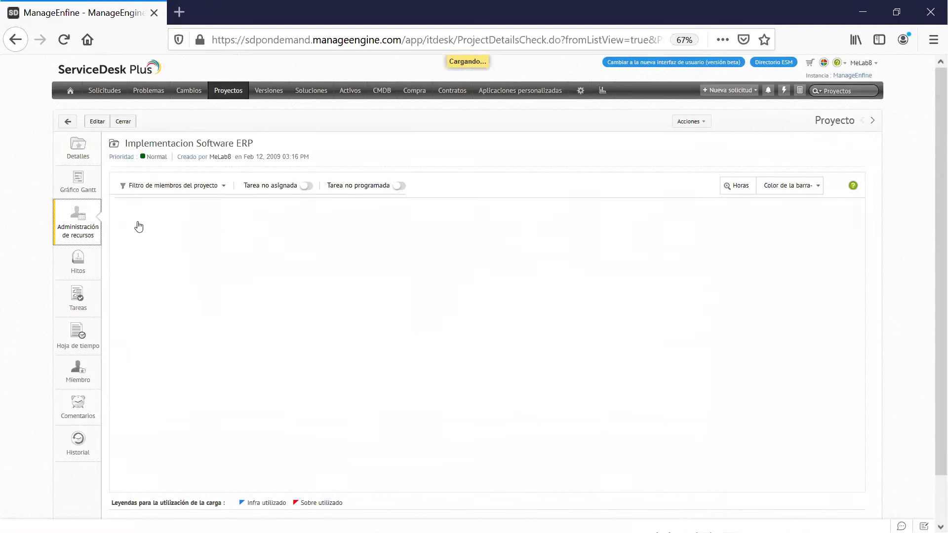
scroll(203, 260, down, 2)
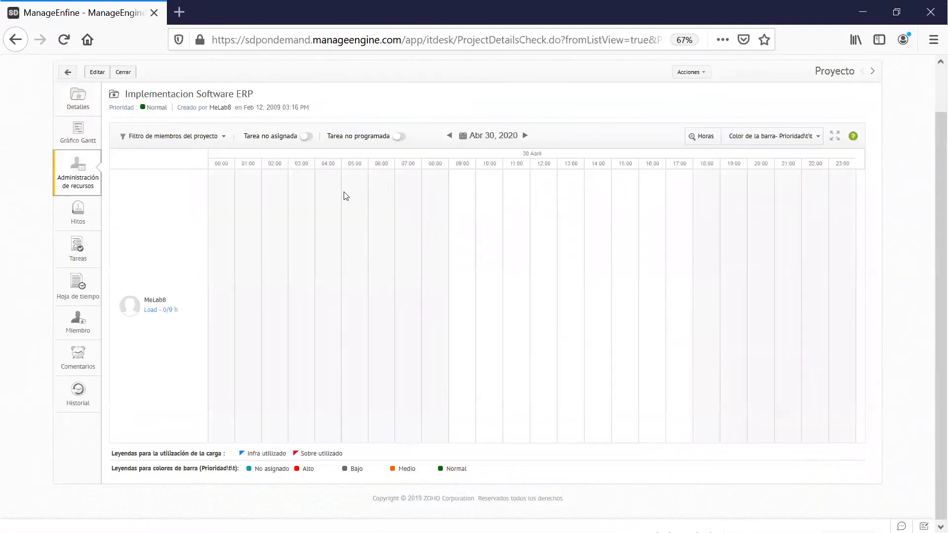
drag(248, 451, 287, 453)
drag(353, 458, 247, 454)
Step: Review the project's milestones and preview the details of "Training & Implementation" and "Integration Testing - Round 3"
click(83, 217)
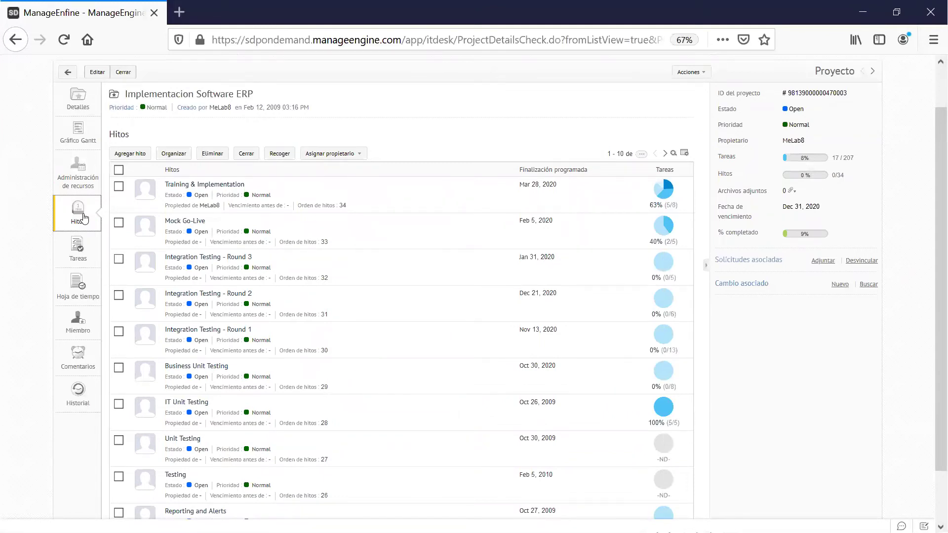
scroll(246, 282, down, 2)
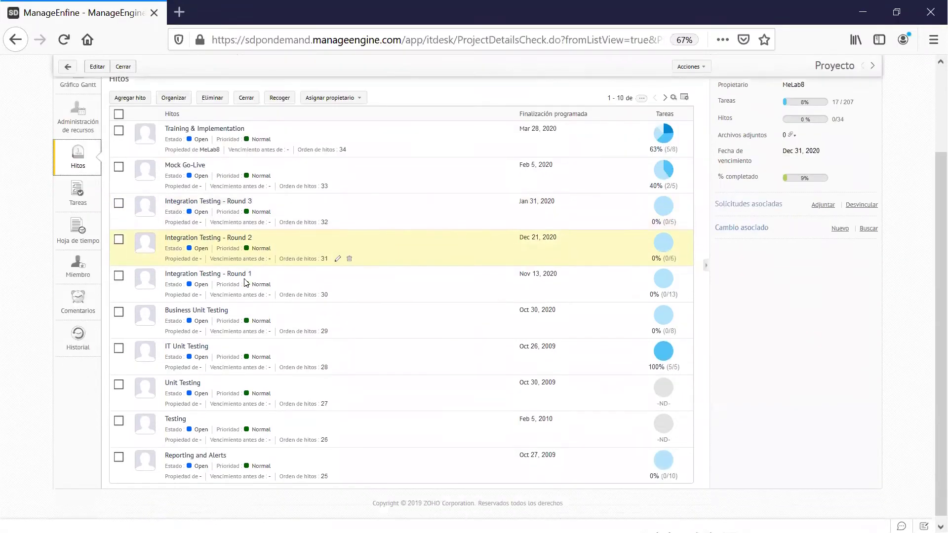
scroll(246, 276, up, 2)
mouse_move(217, 189)
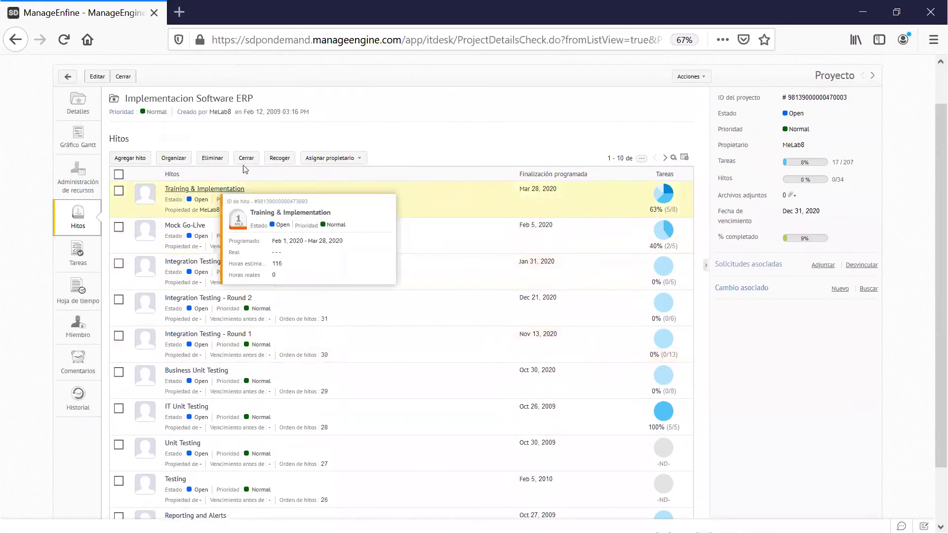
mouse_move(184, 265)
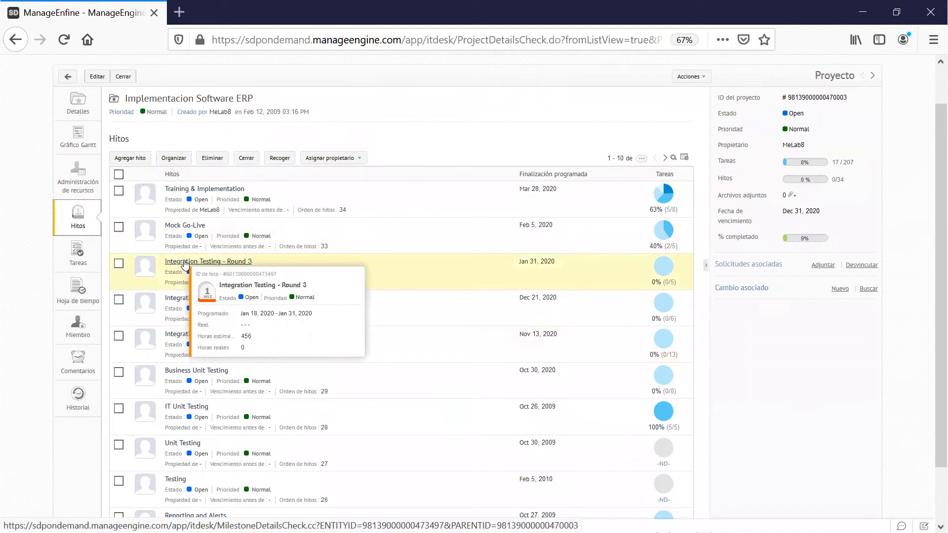
Step: Review the project's task list with its milestones and progress, and return to the list of projects
click(80, 256)
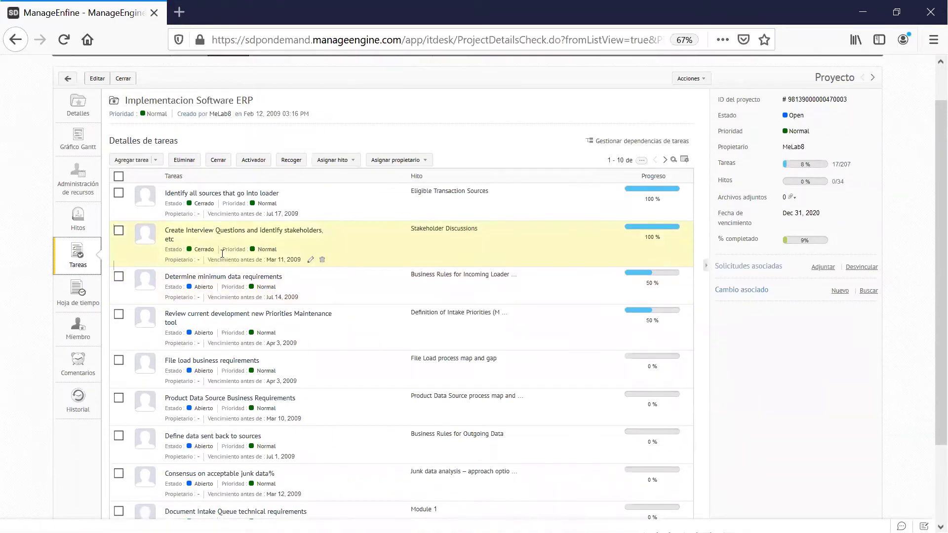
scroll(222, 254, up, 2)
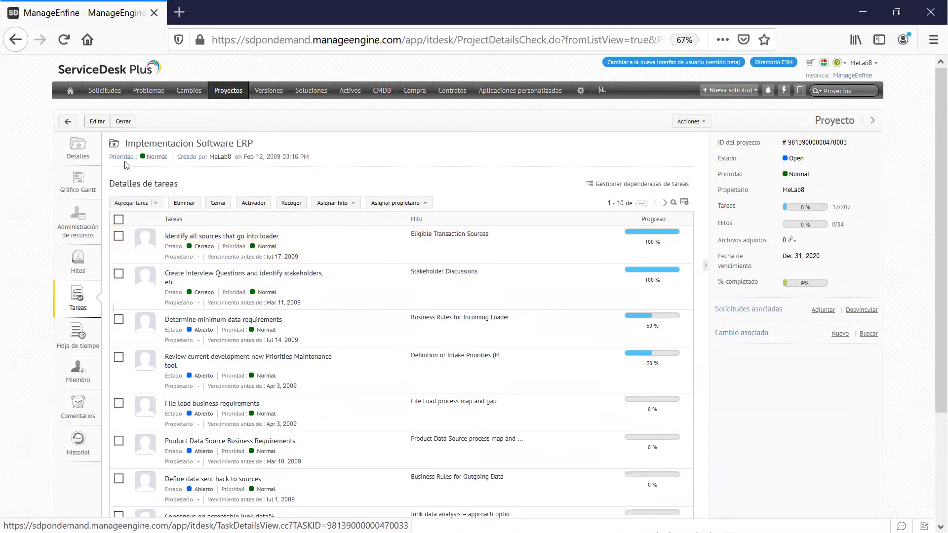
click(69, 121)
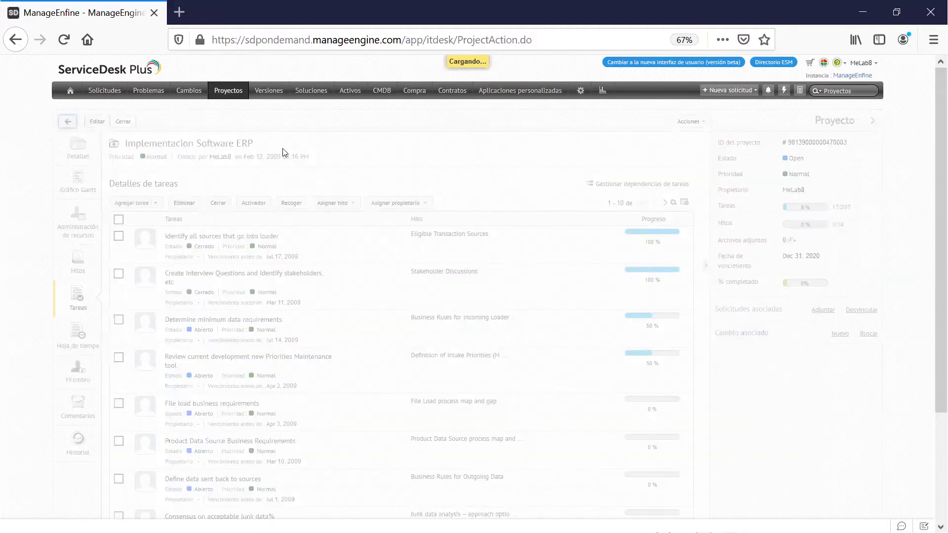
Step: Open the Soluciones module, expand the ServiceDesk Plus topic, and preview the new-topic entry without creating one
click(309, 92)
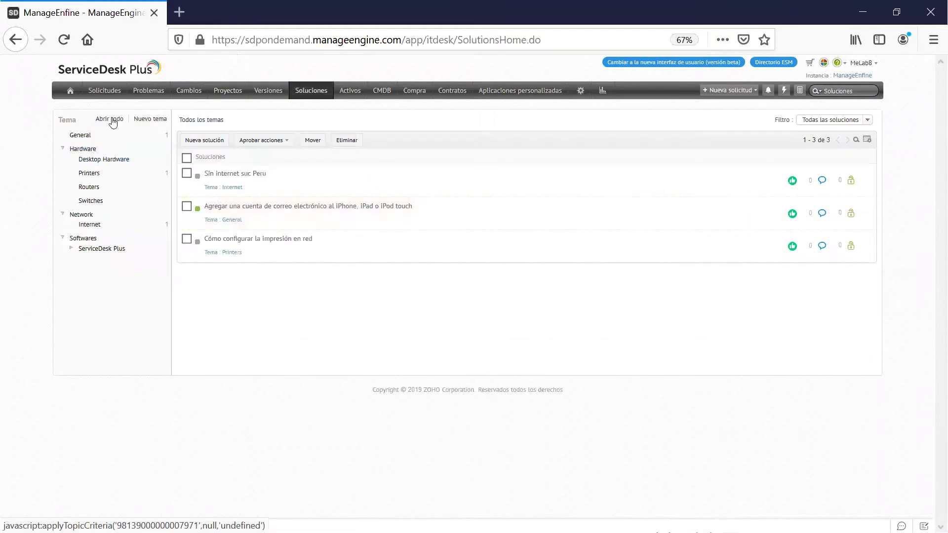
click(71, 248)
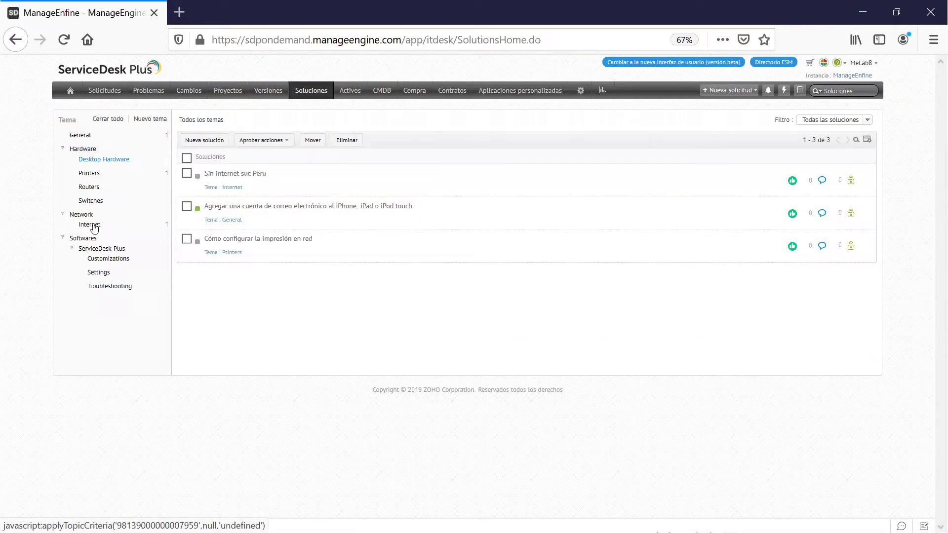
key(ctrl+plus)
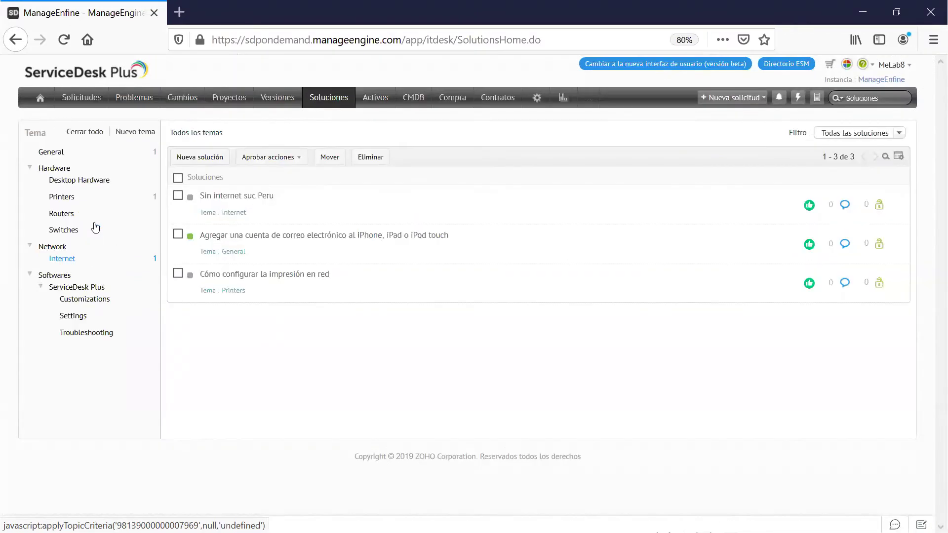
click(130, 136)
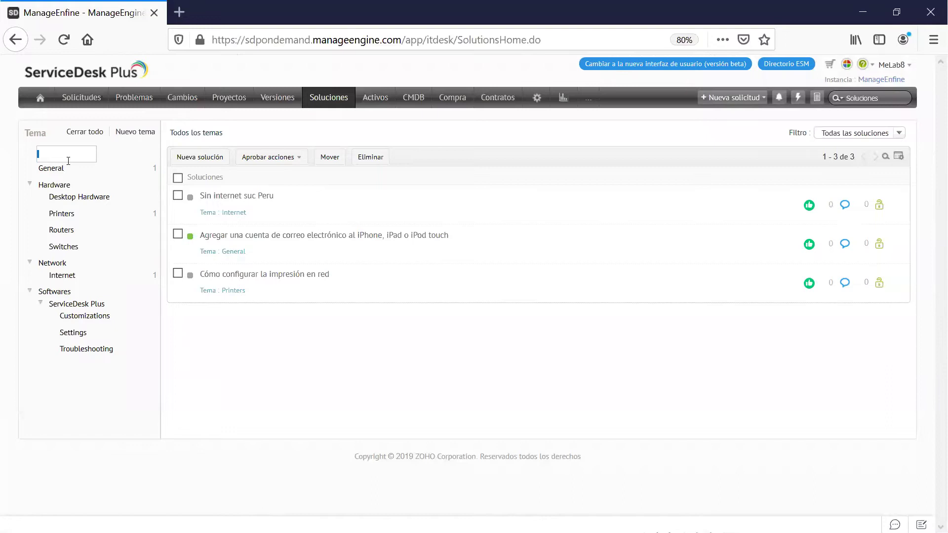
key(Escape)
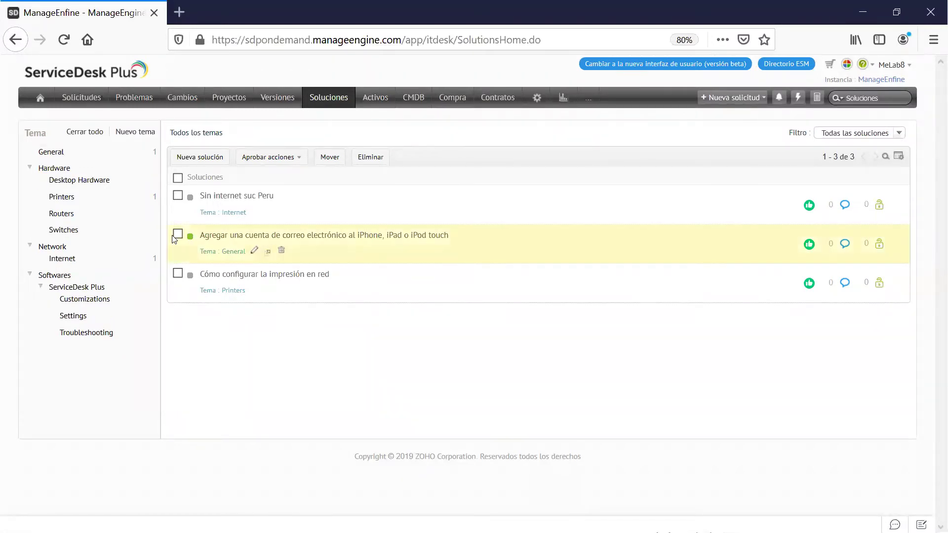
Step: Read the solution "Agregar una cuenta de correo electrónico al iPhone, iPad o iPod touch" and view its available actions, then collapse it
click(251, 237)
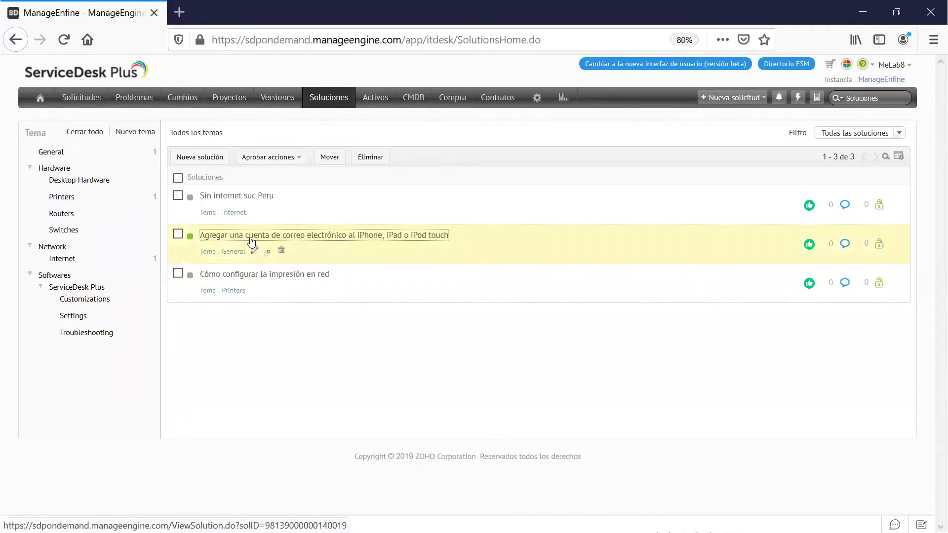
scroll(339, 326, down, 5)
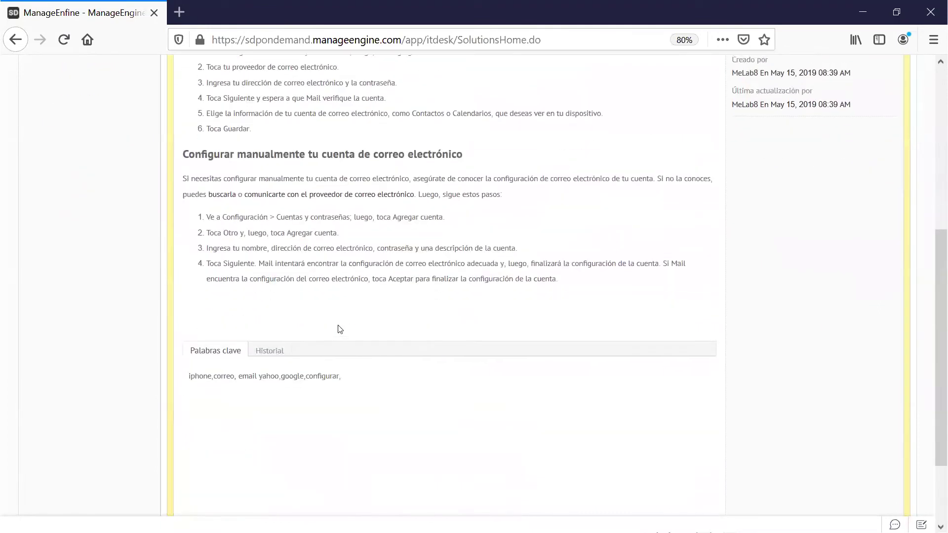
scroll(339, 326, up, 5)
click(872, 222)
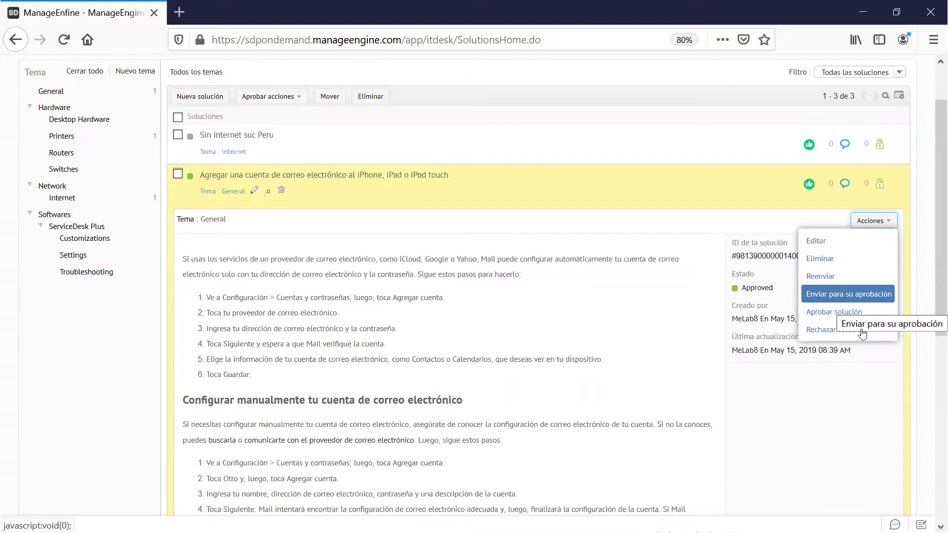
scroll(716, 151, up, 3)
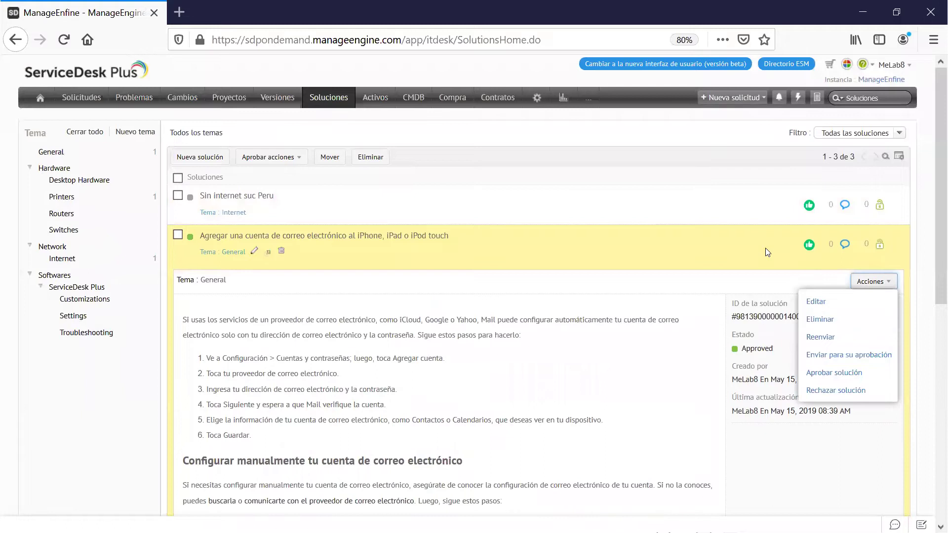
click(747, 236)
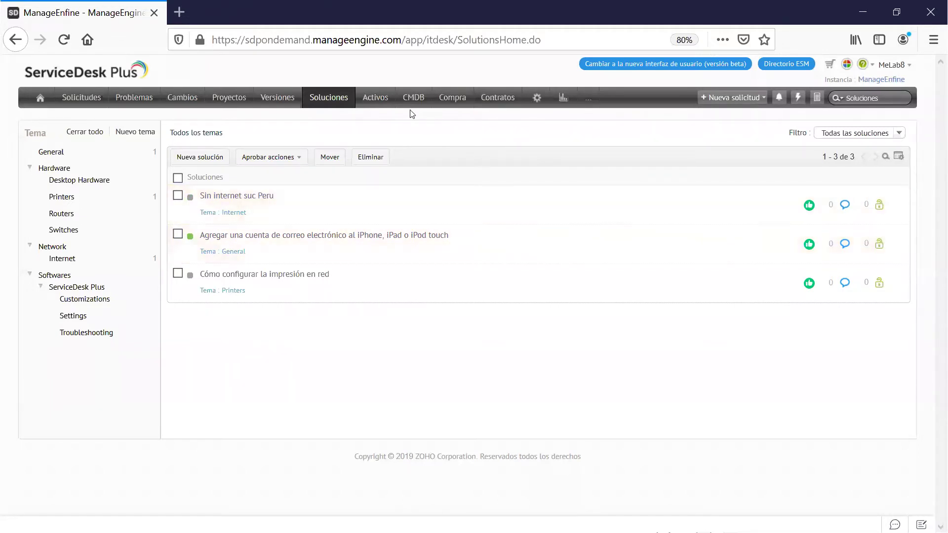
Step: Open the Activos module and browse the list of workstations
click(385, 101)
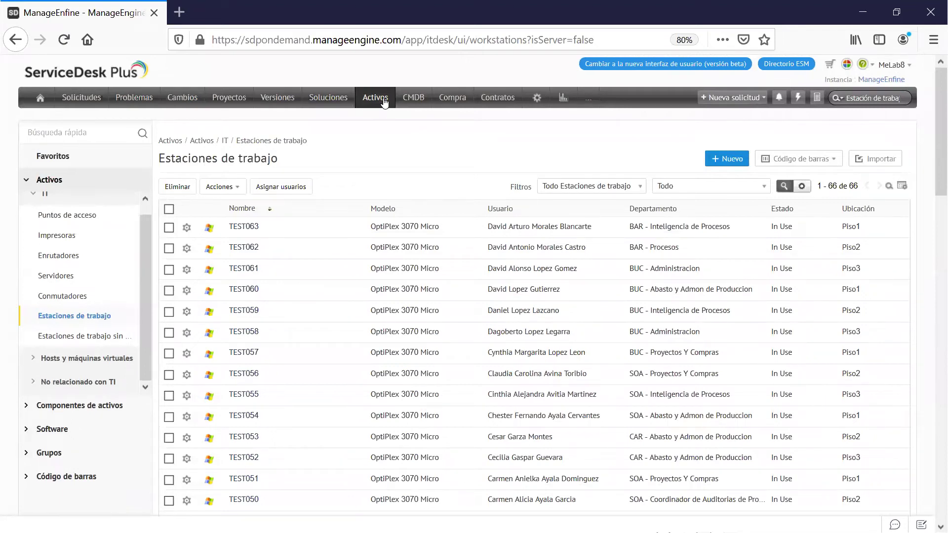
scroll(377, 247, down, 5)
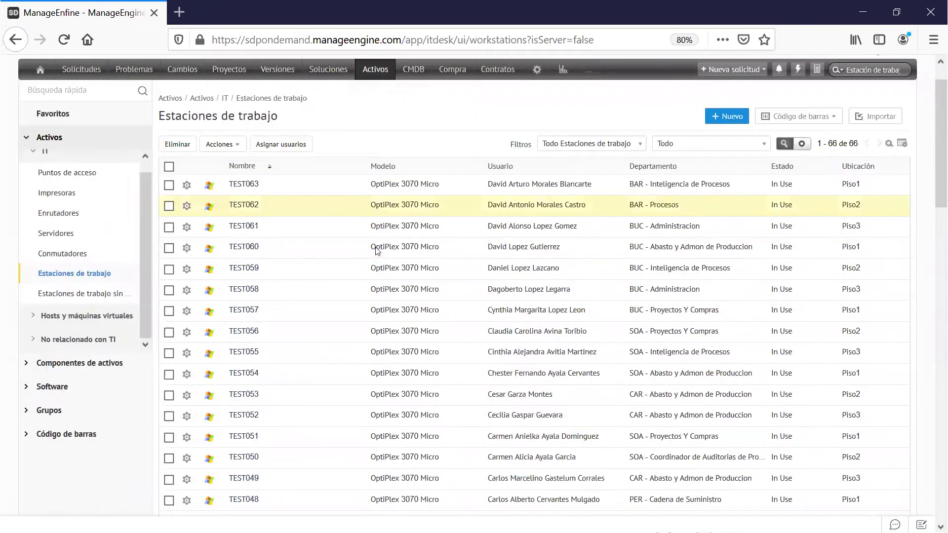
scroll(376, 250, down, 3)
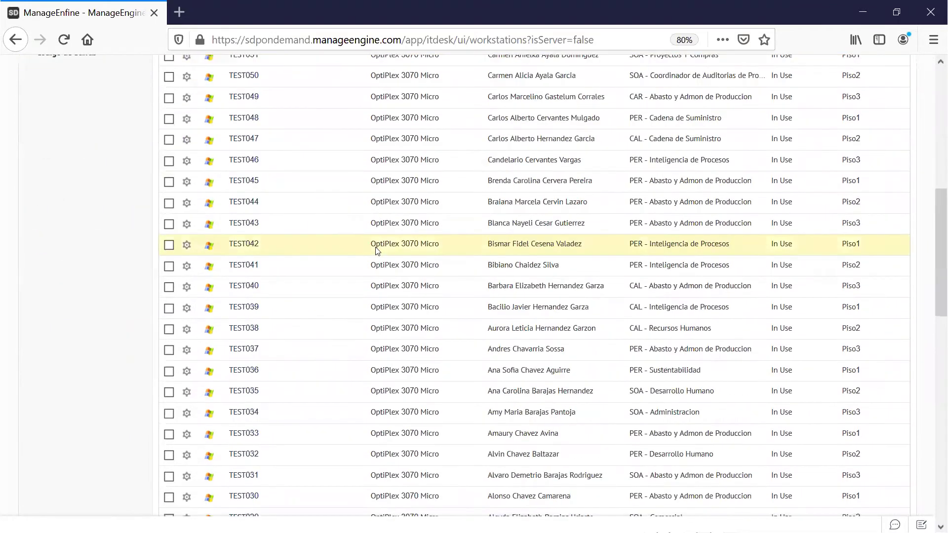
Step: Browse the workstation list, open workstation TEST063 and review its asset details
scroll(376, 246, down, 4)
scroll(377, 249, up, 8)
scroll(331, 256, up, 5)
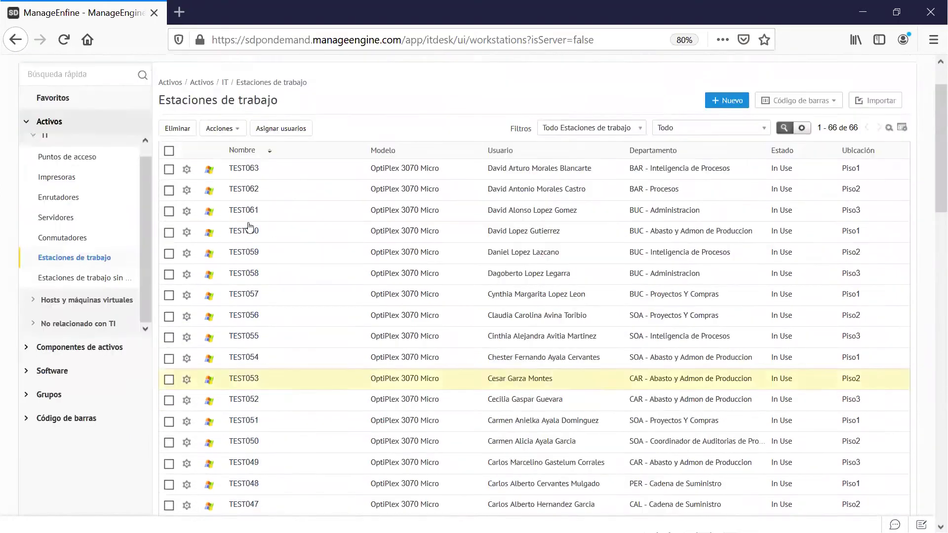
click(250, 227)
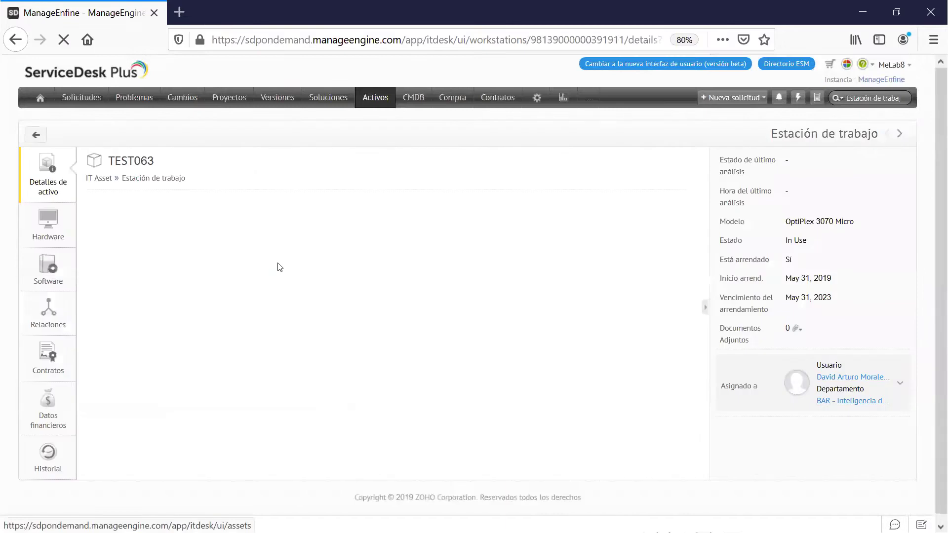
scroll(217, 296, down, 2)
scroll(217, 296, down, 1)
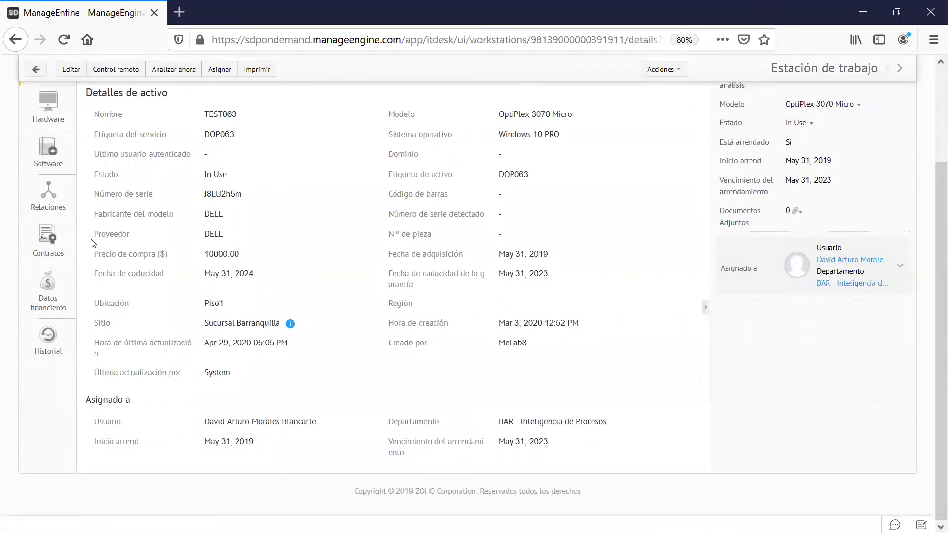
scroll(94, 185, up, 3)
scroll(62, 217, up, 1)
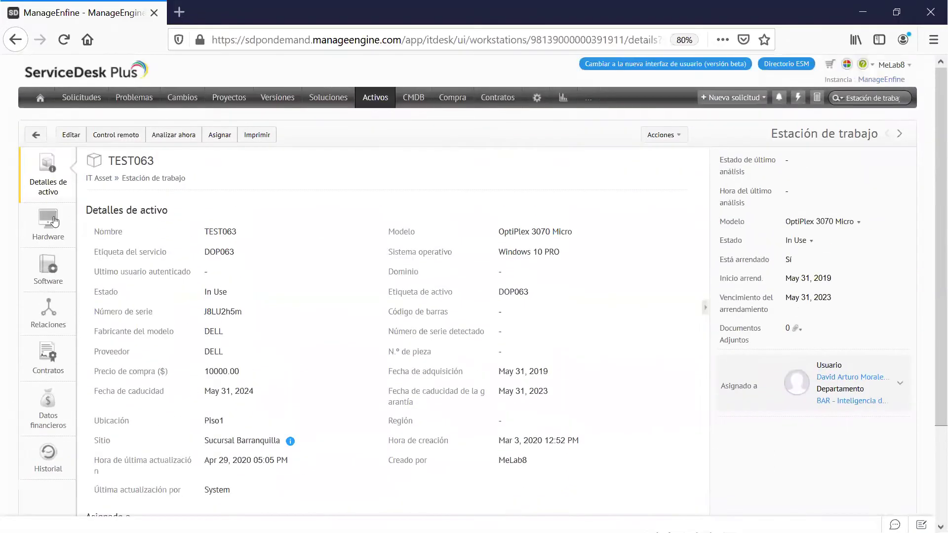
Step: Review the software and installed service packs of workstation TEST063, and return to the workstation list
click(53, 273)
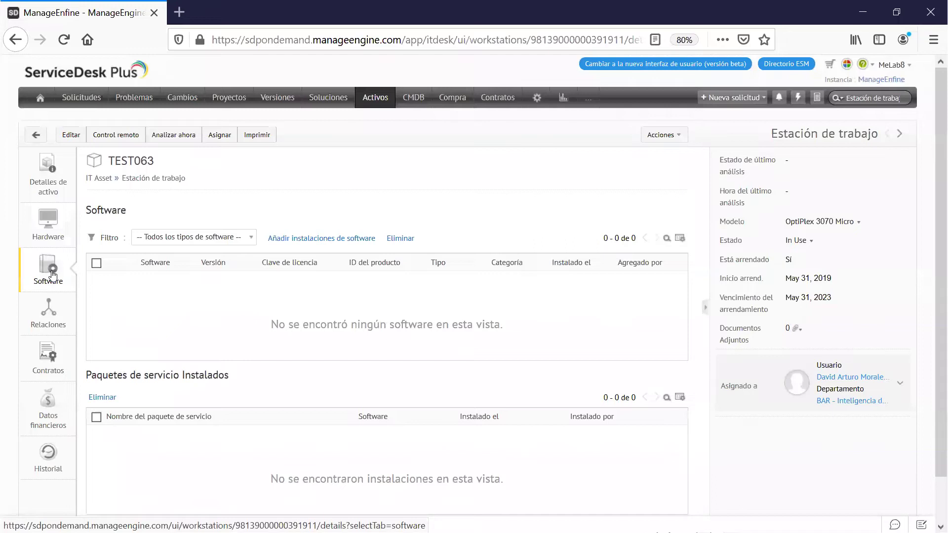
scroll(64, 198, down, 1)
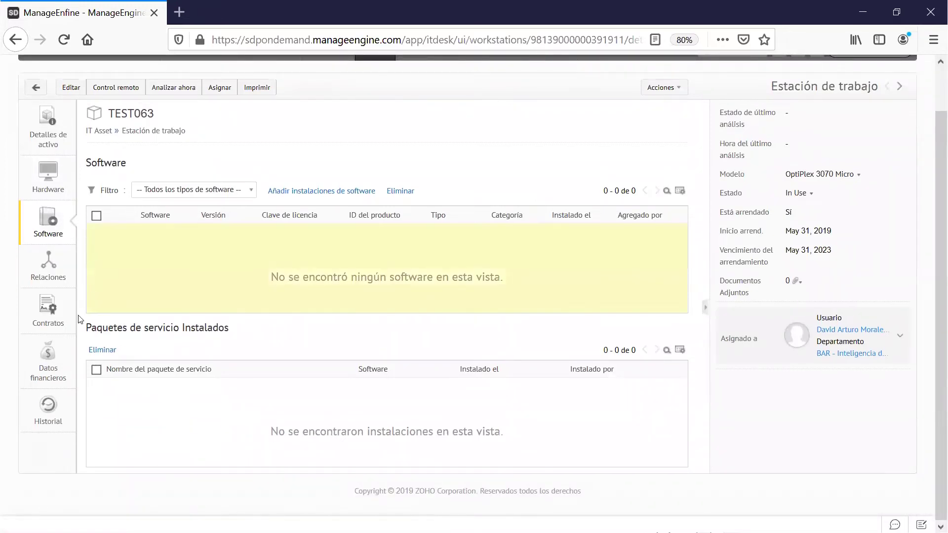
click(31, 83)
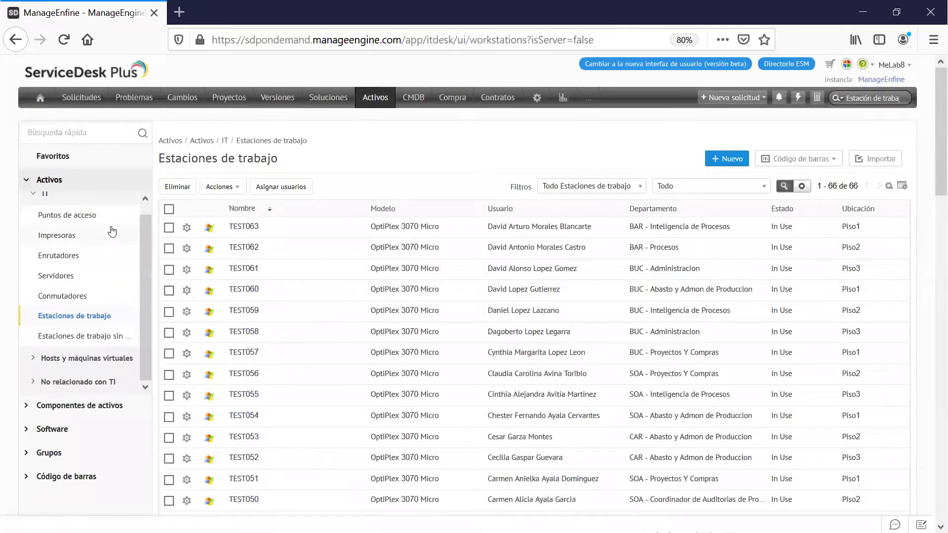
Step: Browse the IT asset lists Puntos de acceso, Impresoras, Enrutadores and Servidores, and return to Impresoras
click(93, 215)
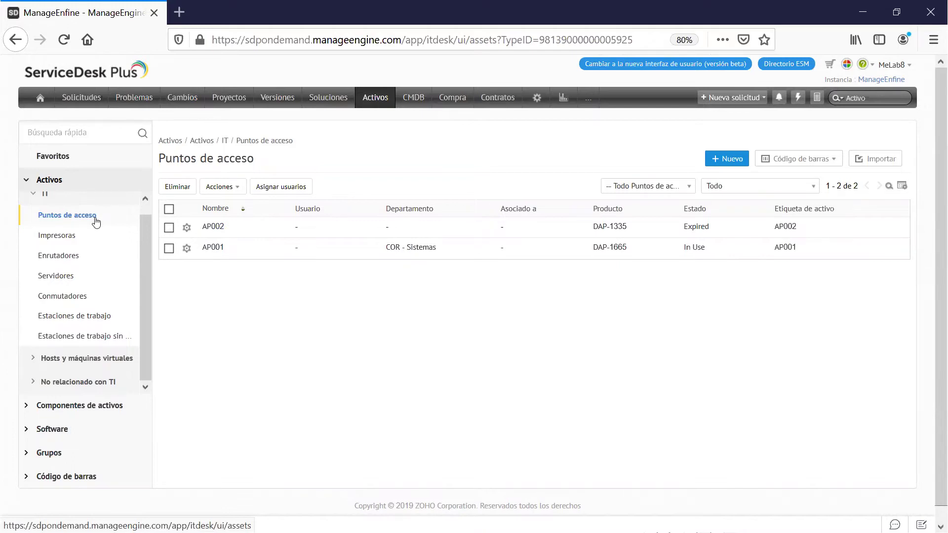
click(76, 238)
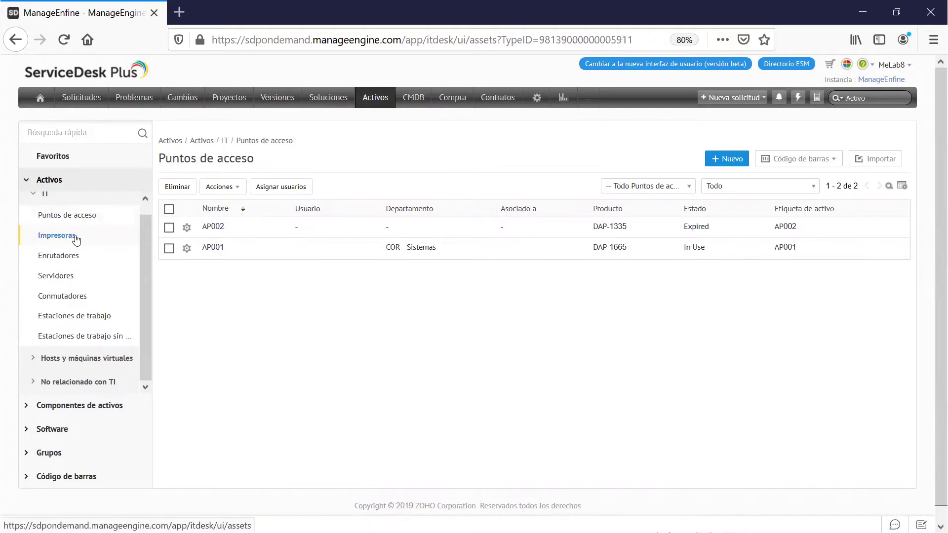
click(72, 254)
key(Tab)
key(Return)
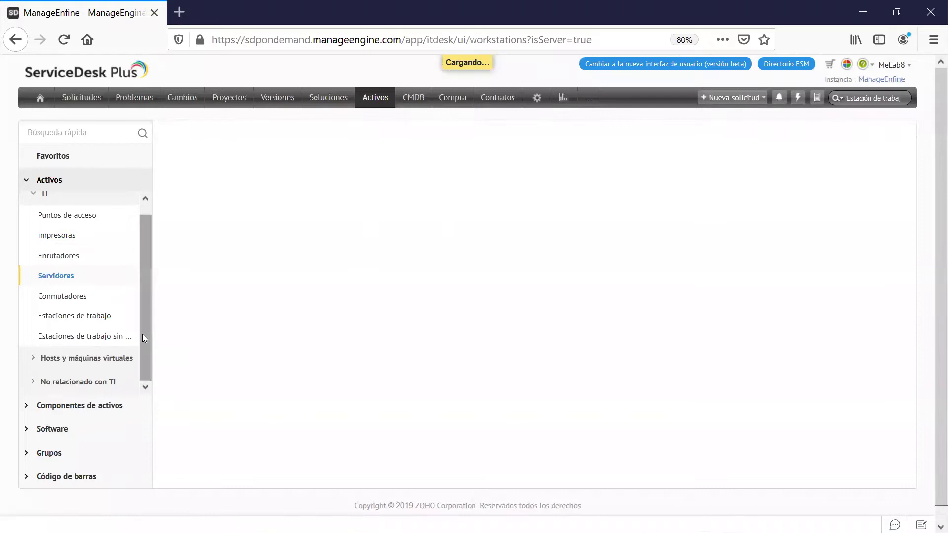
key(shift+Tab)
key(shift+Tab)
key(Return)
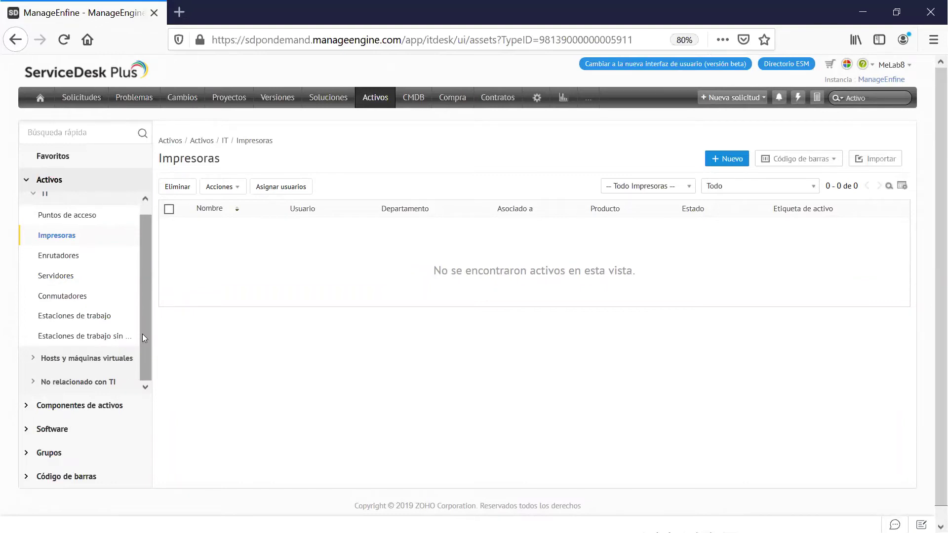
Step: View the No relacionado con TI asset category and expand the Componentes de activos section
drag(142, 319, 146, 277)
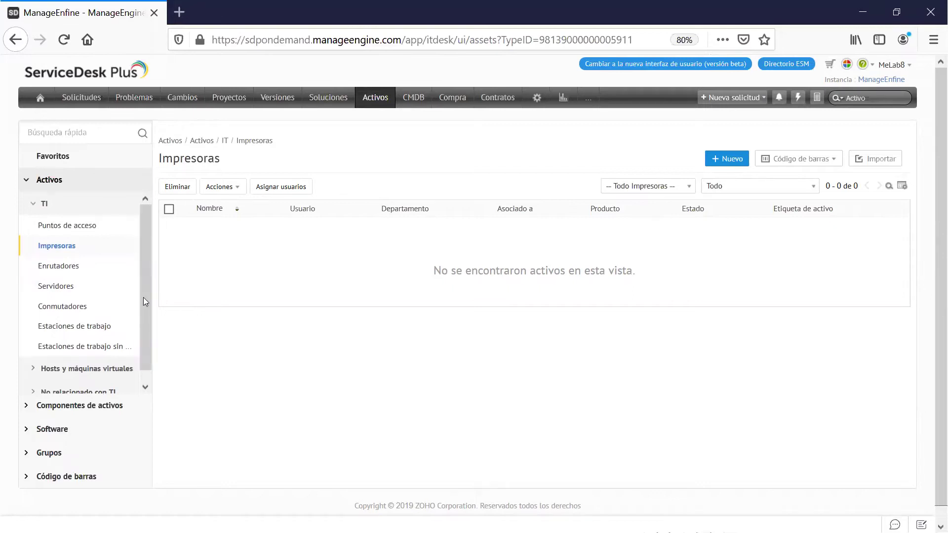
drag(145, 355, 145, 373)
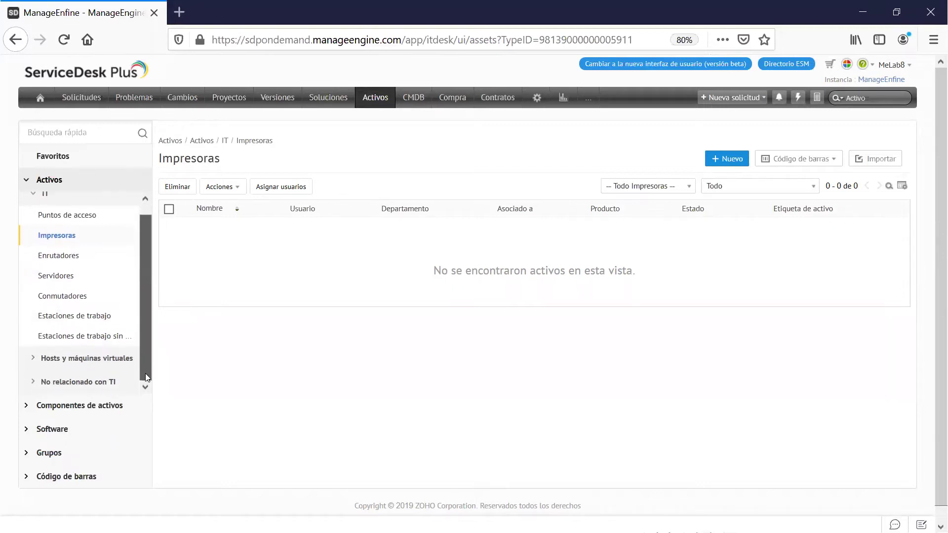
click(99, 382)
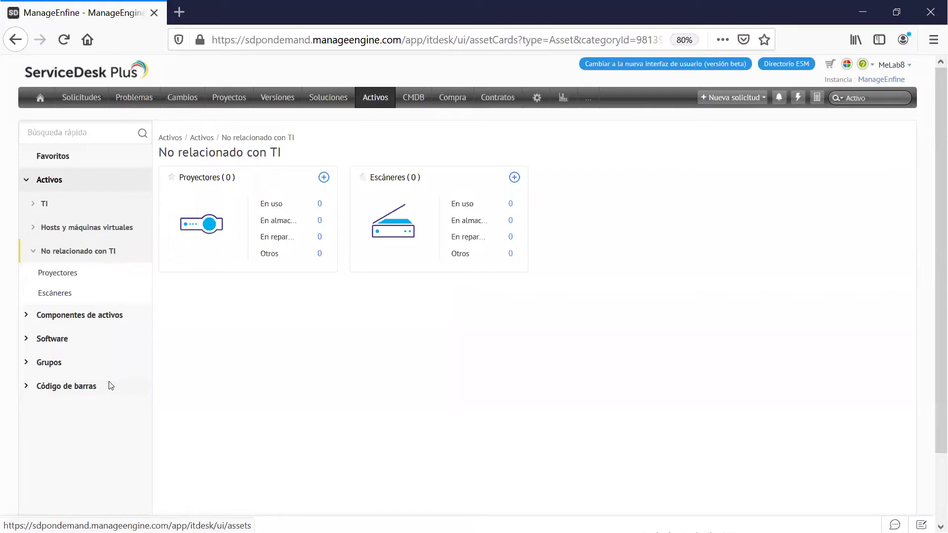
click(78, 315)
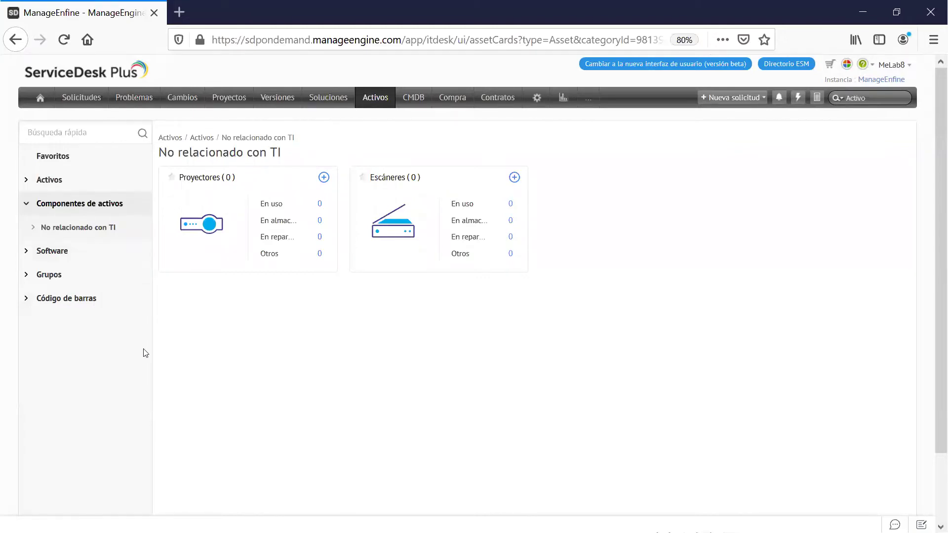
Step: Expand the TI category under Activos again and view its overview of asset types by status
click(28, 180)
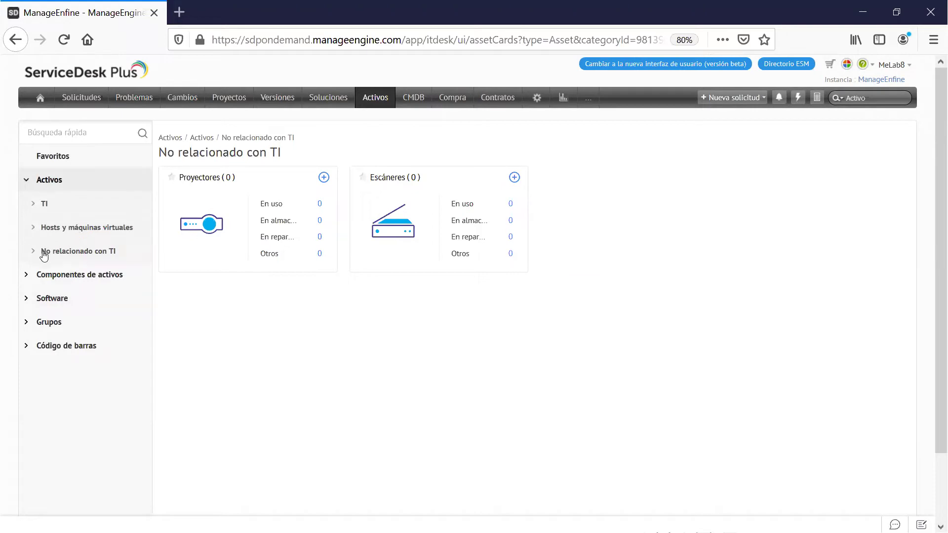
click(34, 200)
click(62, 288)
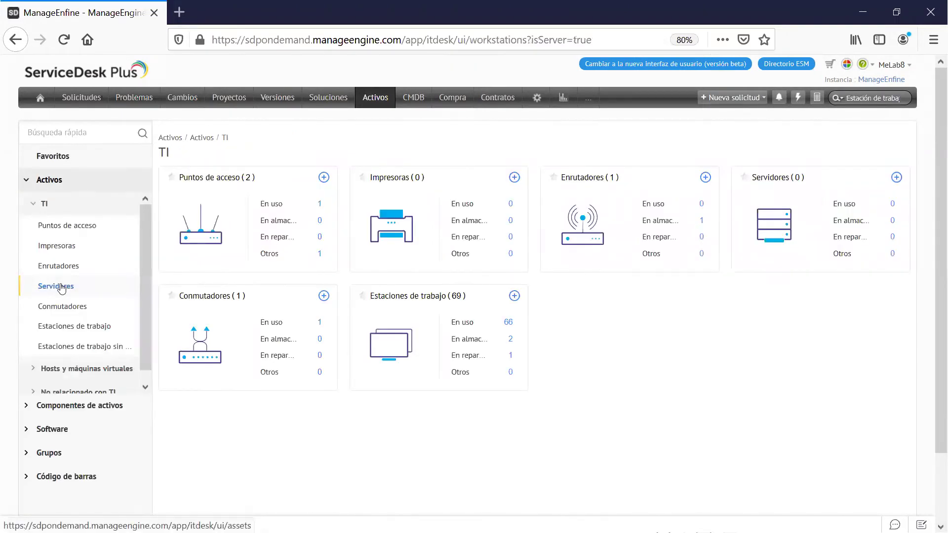
click(63, 211)
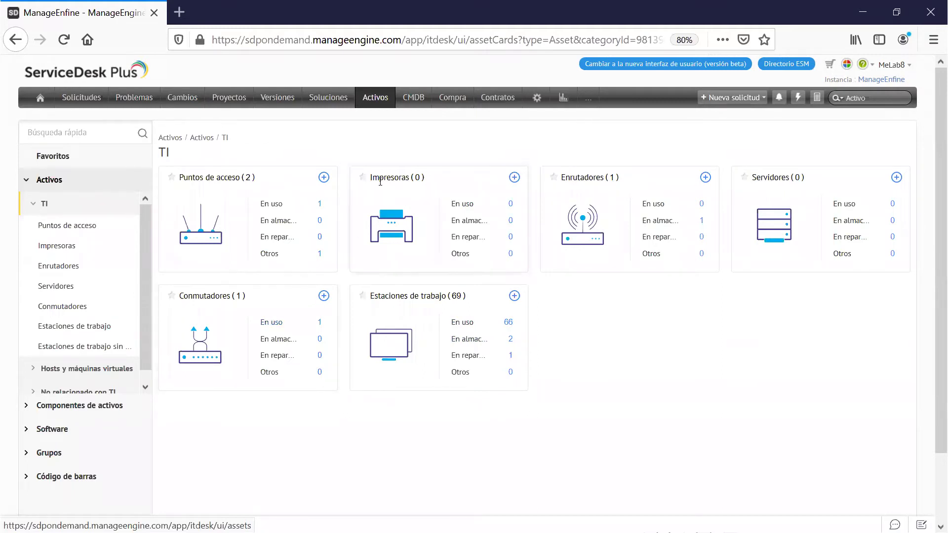
Step: Open the CMDB module, expand the Application and Computer CI types, and list the Server configuration items
click(414, 99)
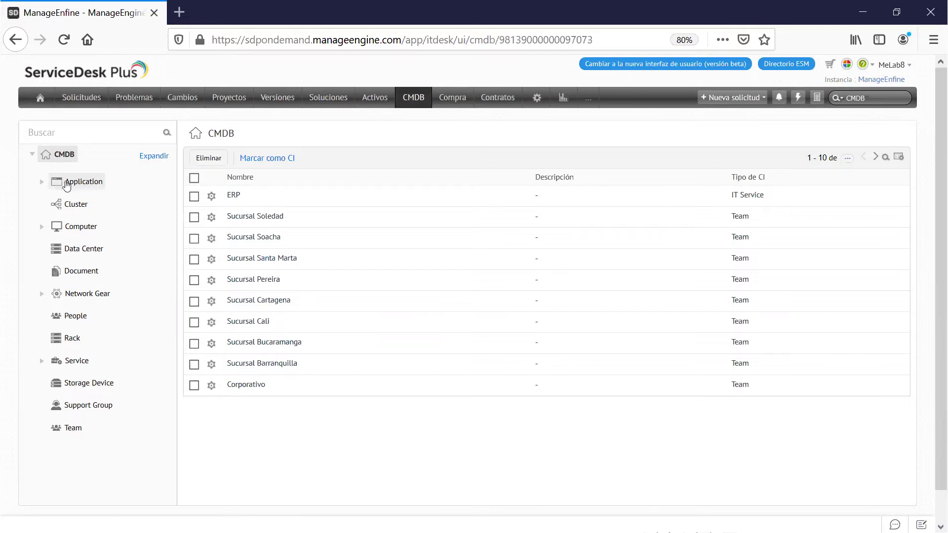
click(42, 183)
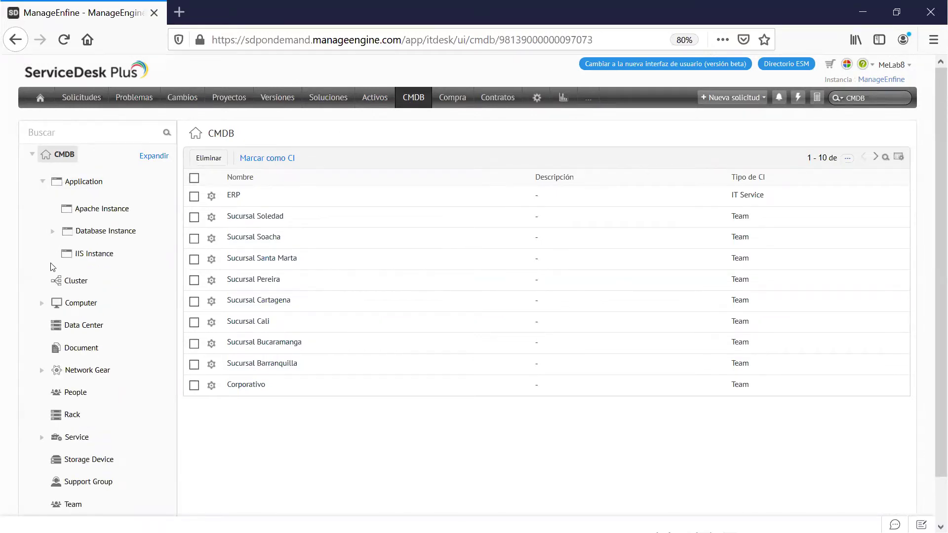
click(42, 304)
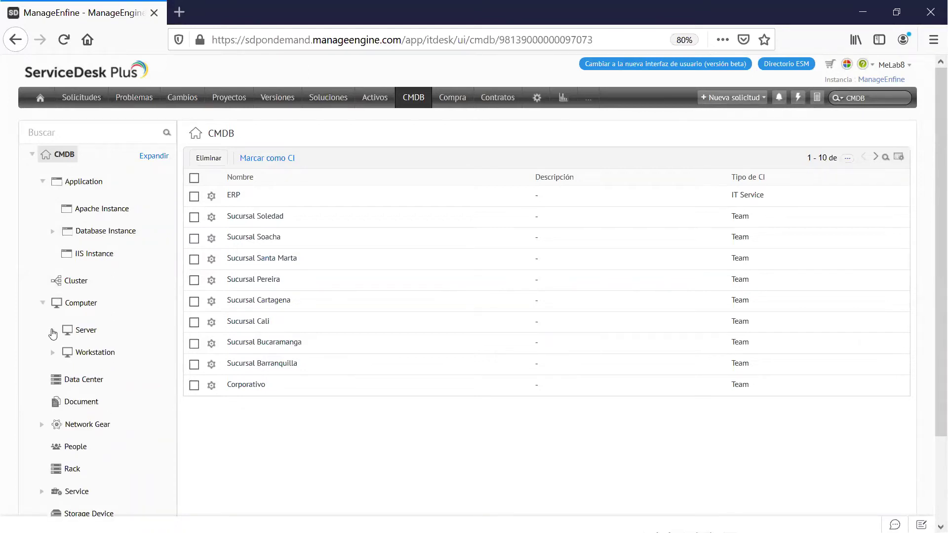
click(53, 330)
click(76, 334)
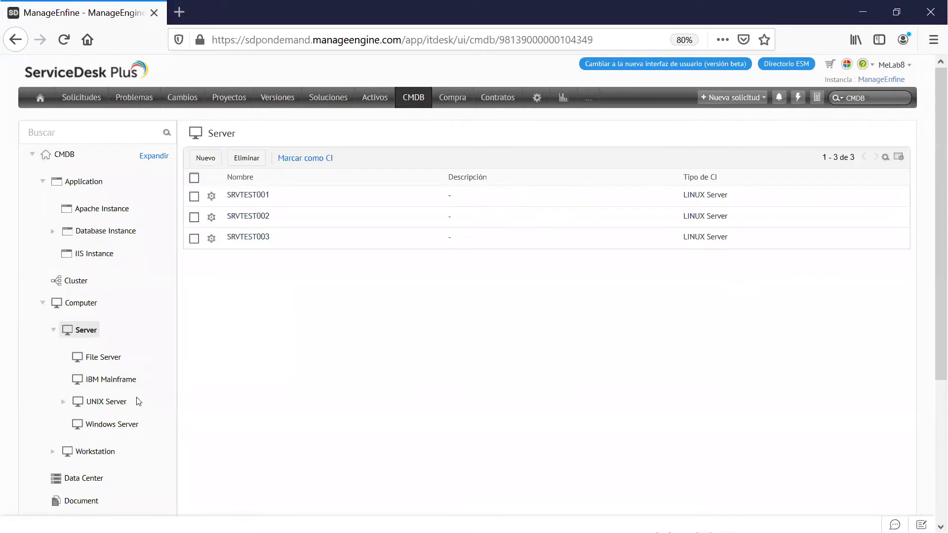
Step: View the Data Center configuration items and return to the full CMDB list
scroll(131, 408, down, 3)
scroll(131, 408, down, 1)
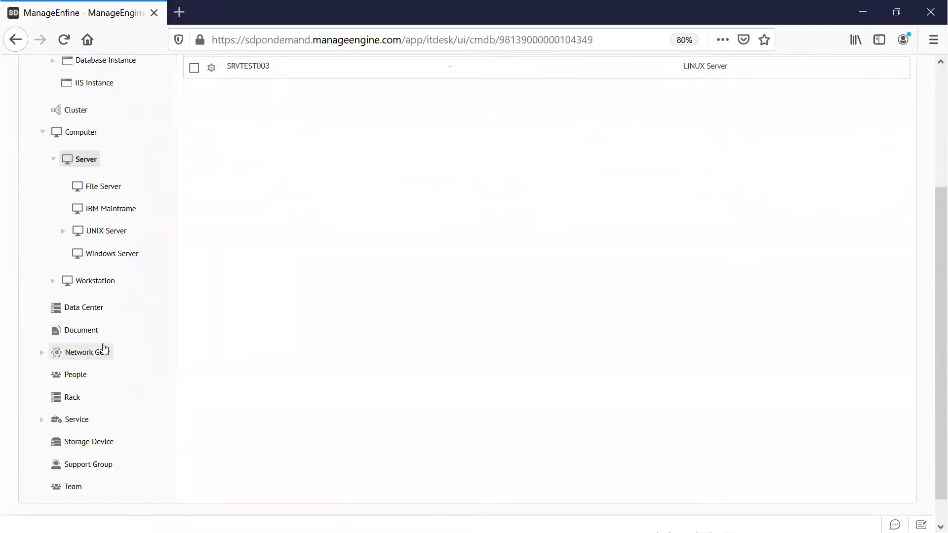
click(91, 309)
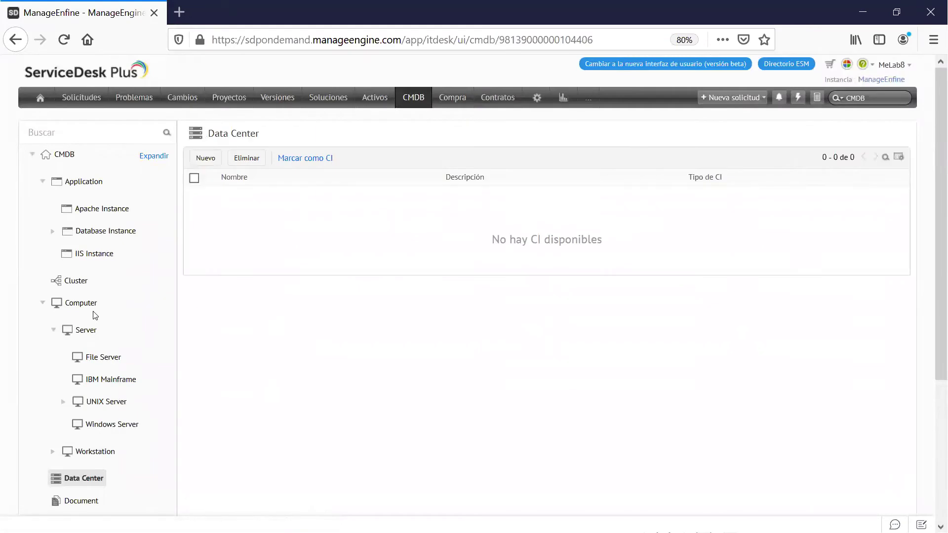
click(64, 154)
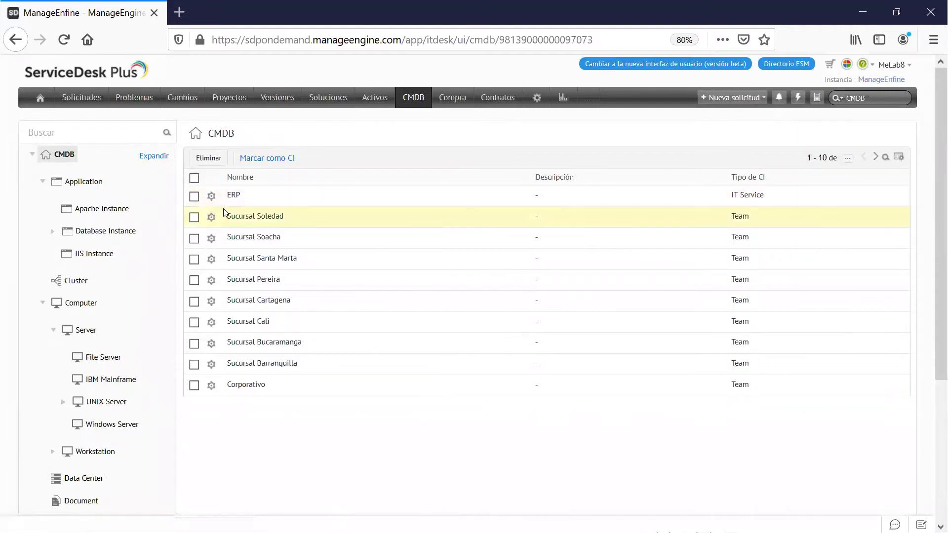
Step: Open the ERP IT service, view its relationships, and show its relationship map at 62% zoom
click(233, 196)
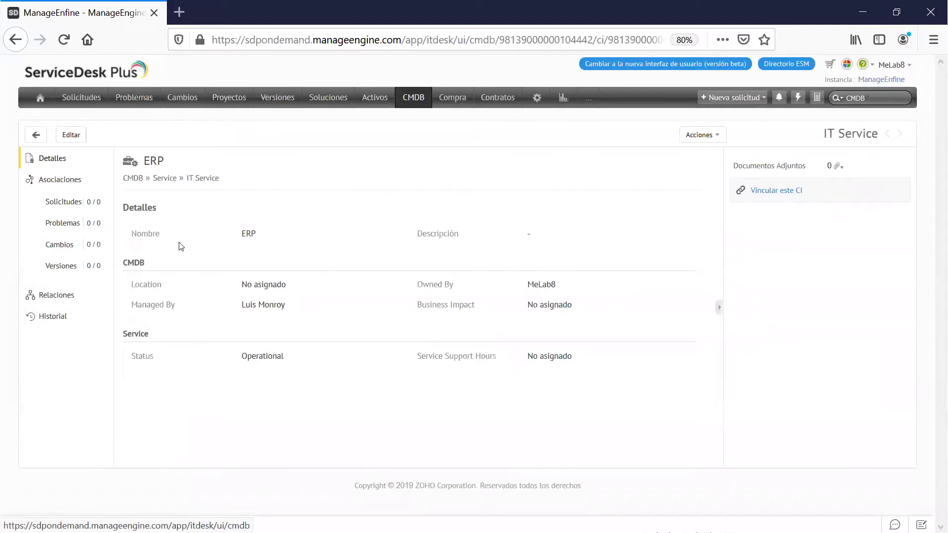
click(70, 298)
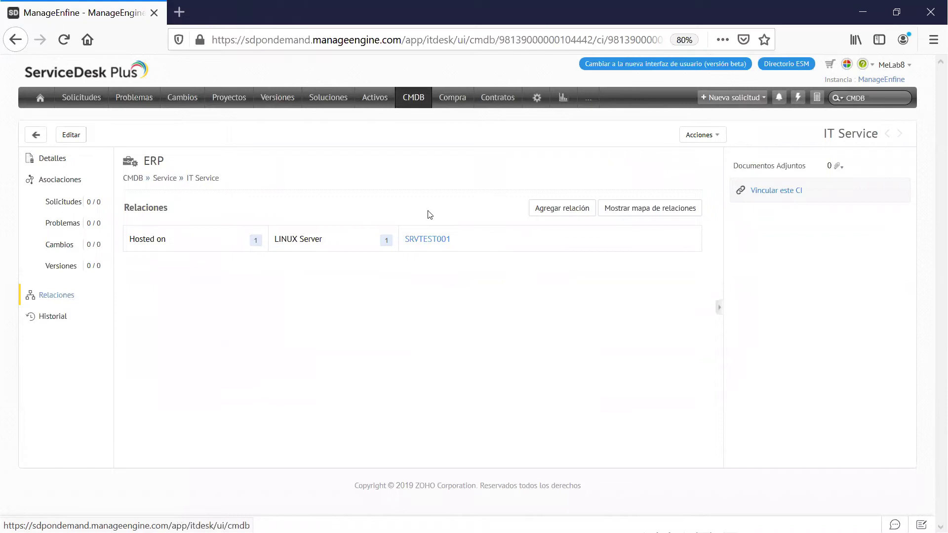
click(649, 211)
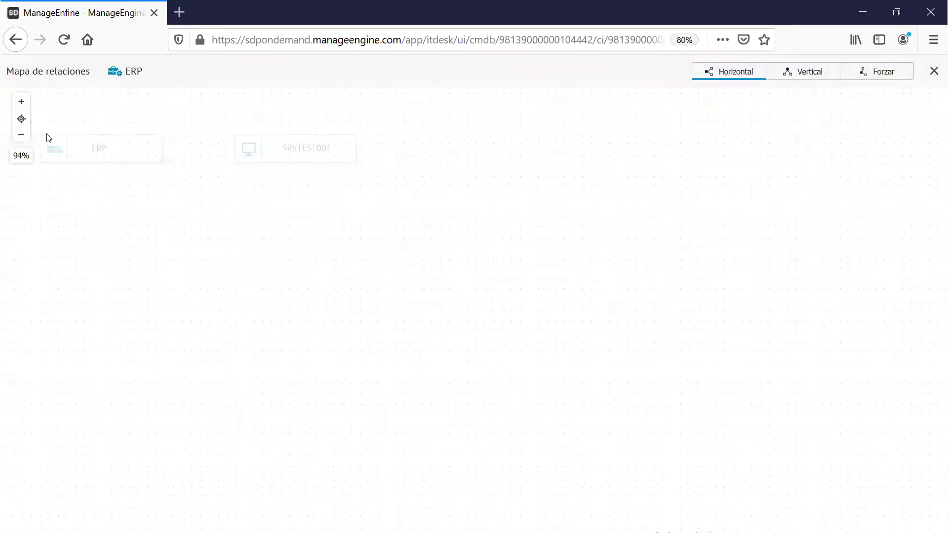
click(22, 137)
click(22, 138)
click(21, 137)
drag(124, 199, 74, 172)
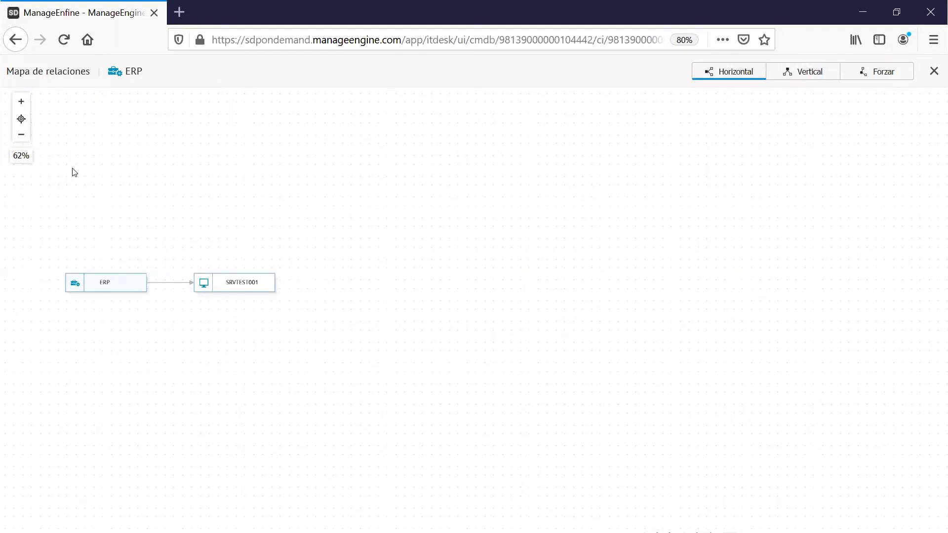
Step: Expand the SRVTEST001 node and its hosted Email service in the ERP relationship map
mouse_move(236, 287)
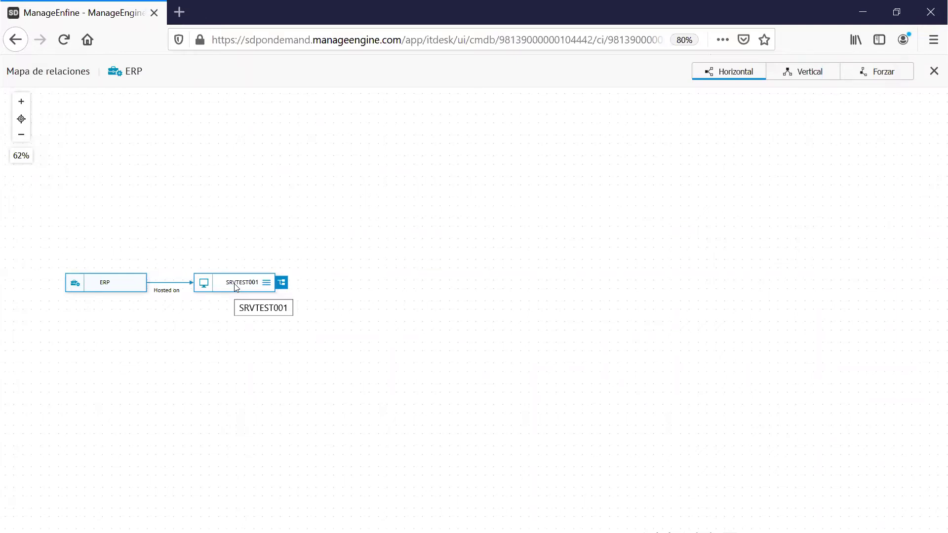
click(282, 284)
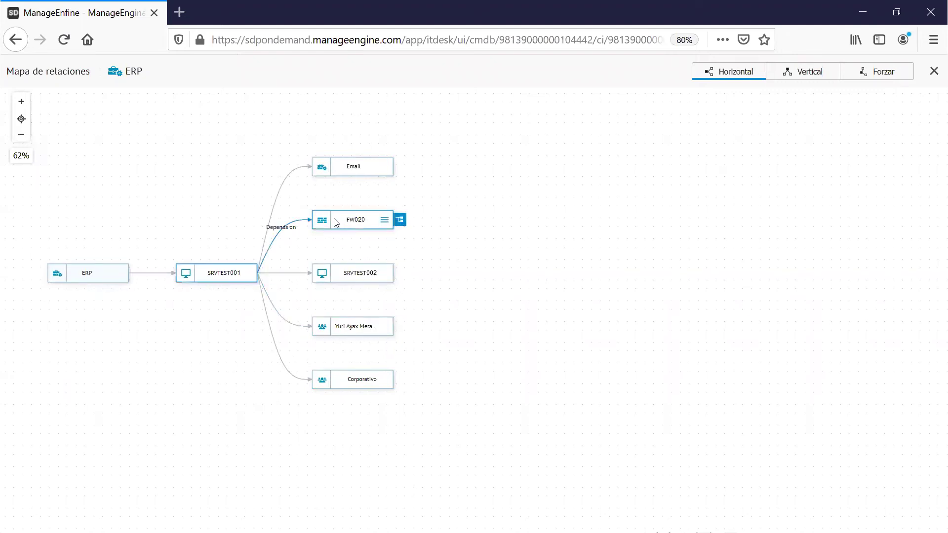
mouse_move(353, 166)
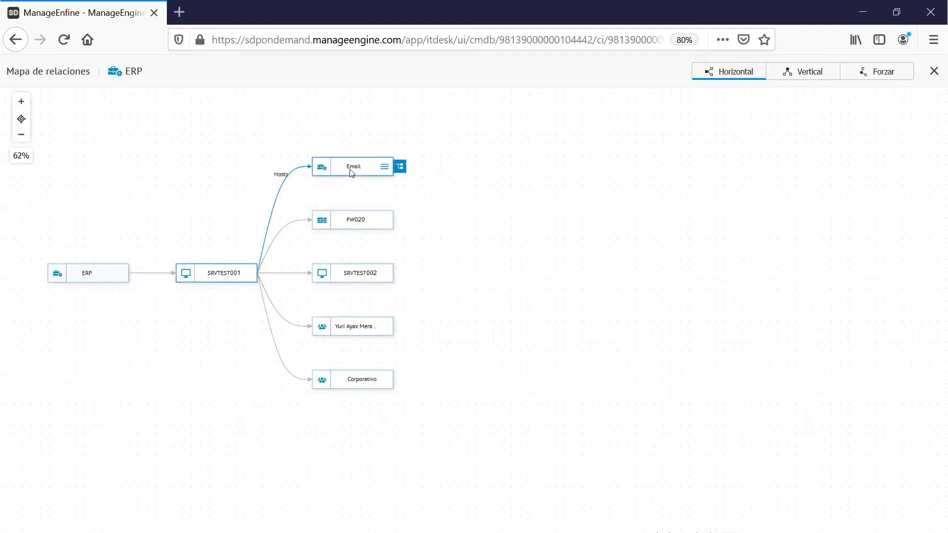
click(400, 169)
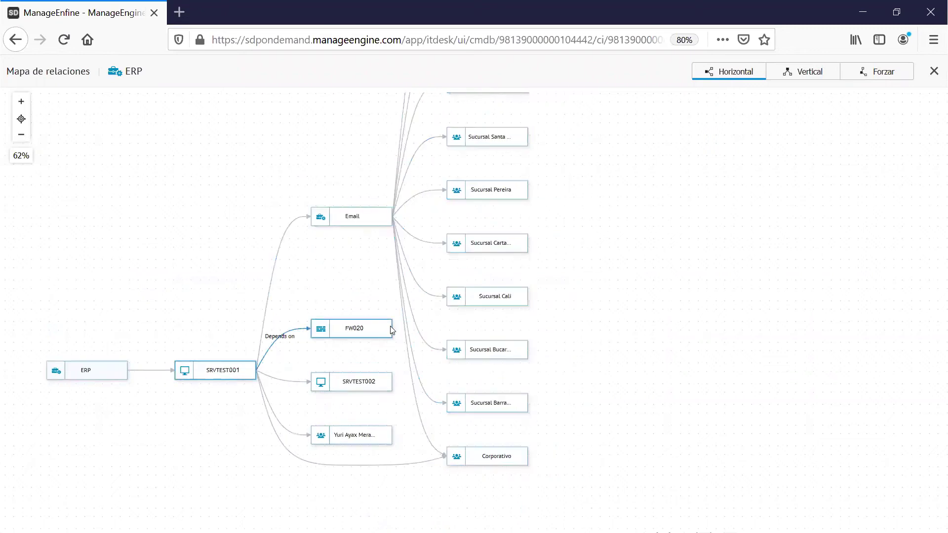
Step: Expand the related items of FW020, SRVTEST002 and the owner user under SRVTEST001 in the map
mouse_move(385, 329)
click(398, 329)
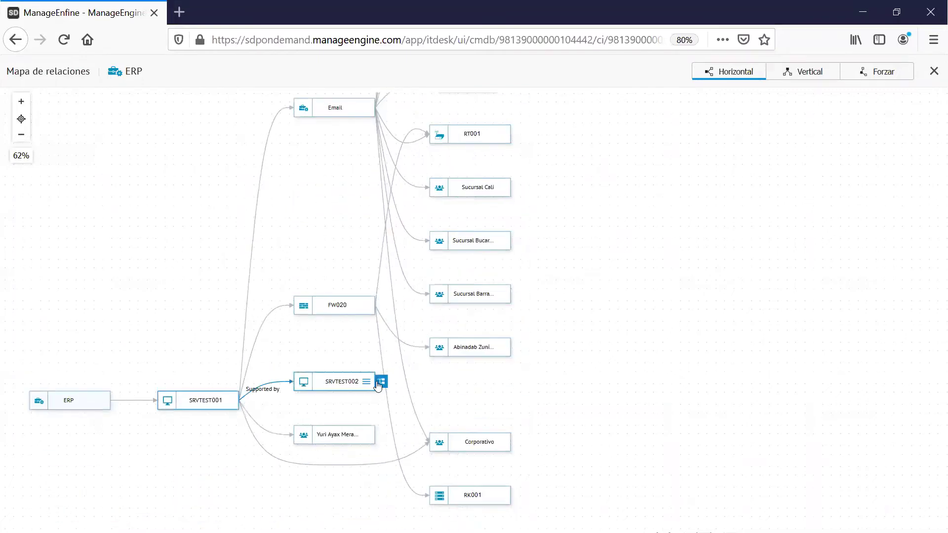
click(381, 383)
mouse_move(379, 434)
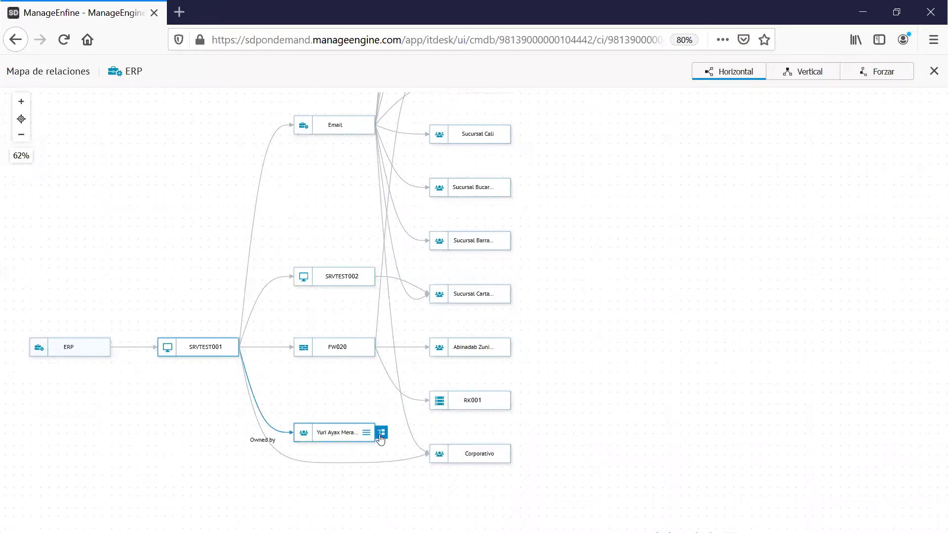
click(382, 434)
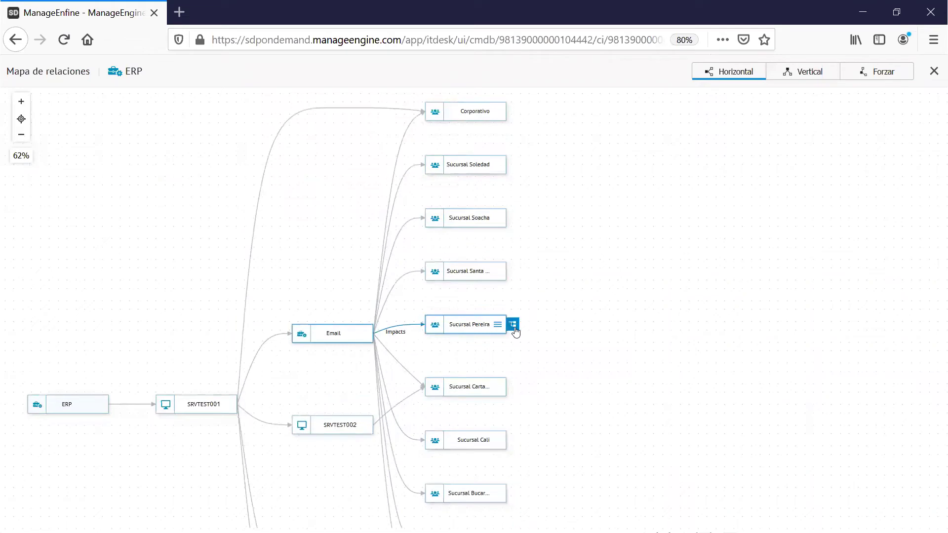
Step: Expand the relationships of Sucursal Pereira and RT001, and close the relationship map
click(513, 325)
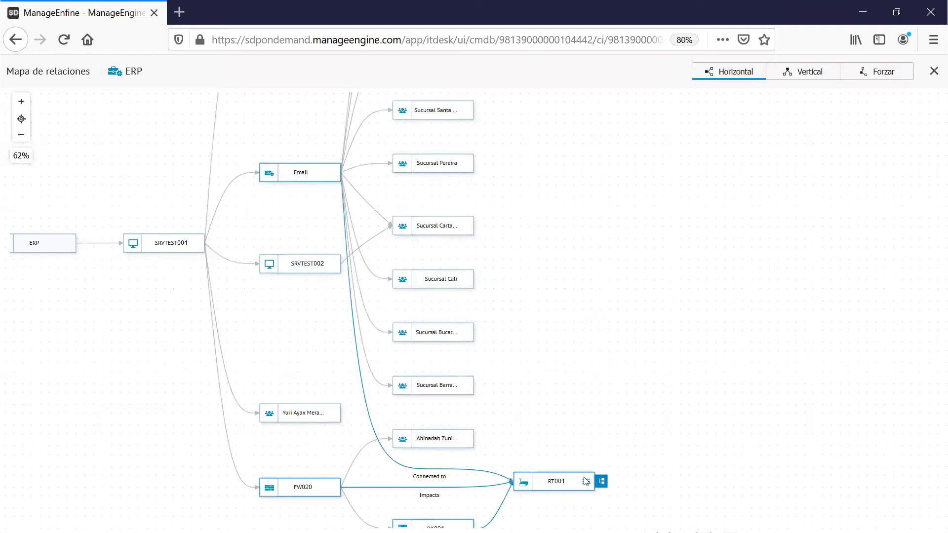
click(601, 482)
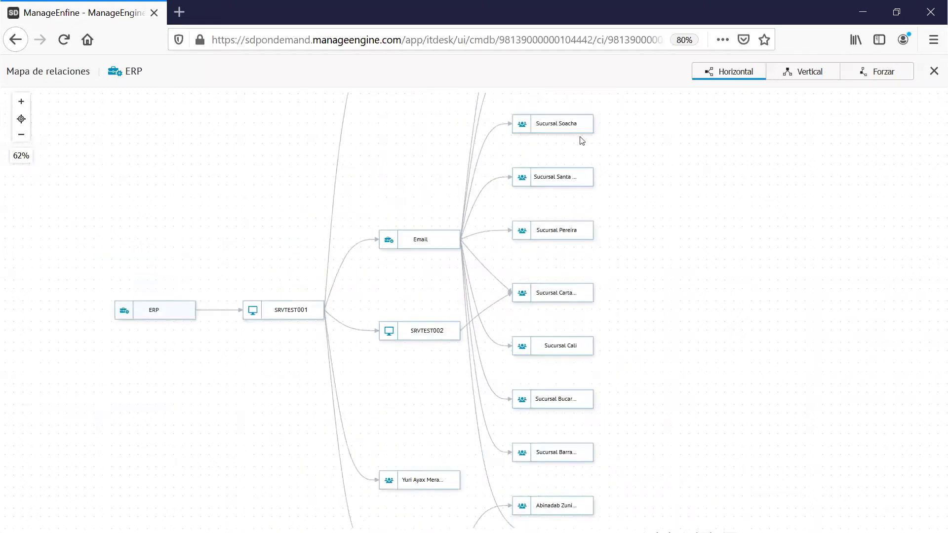
click(930, 70)
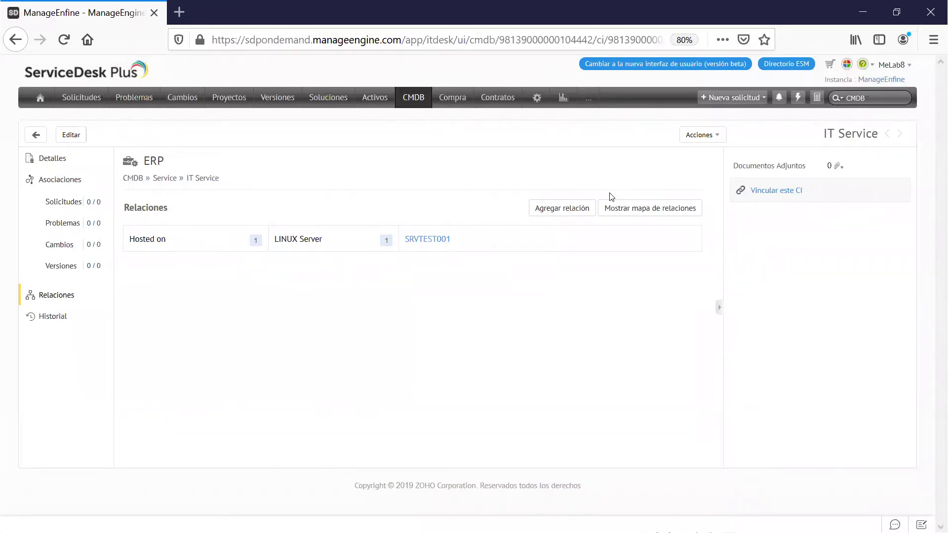
Step: Open the Compra module and review the details of purchase order DM.01
click(451, 97)
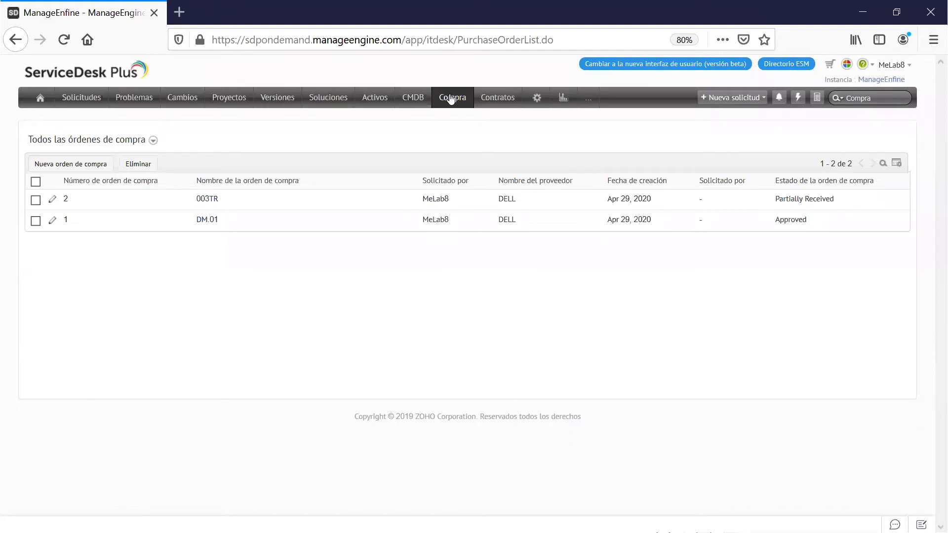
click(204, 220)
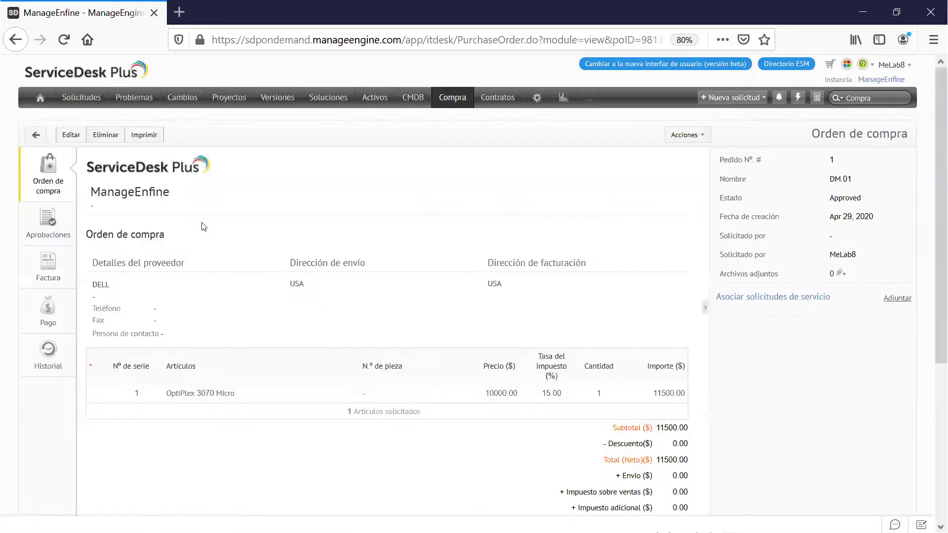
scroll(201, 235, down, 4)
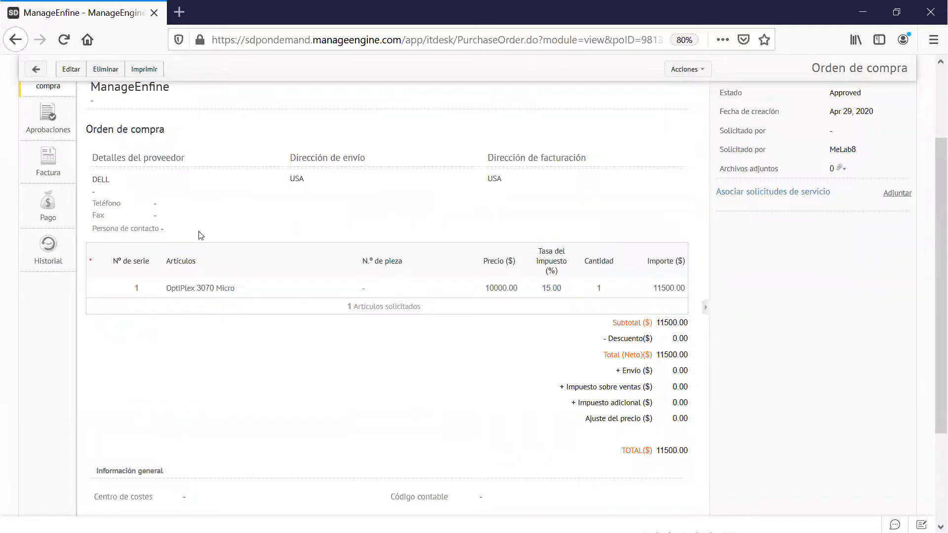
scroll(201, 236, up, 4)
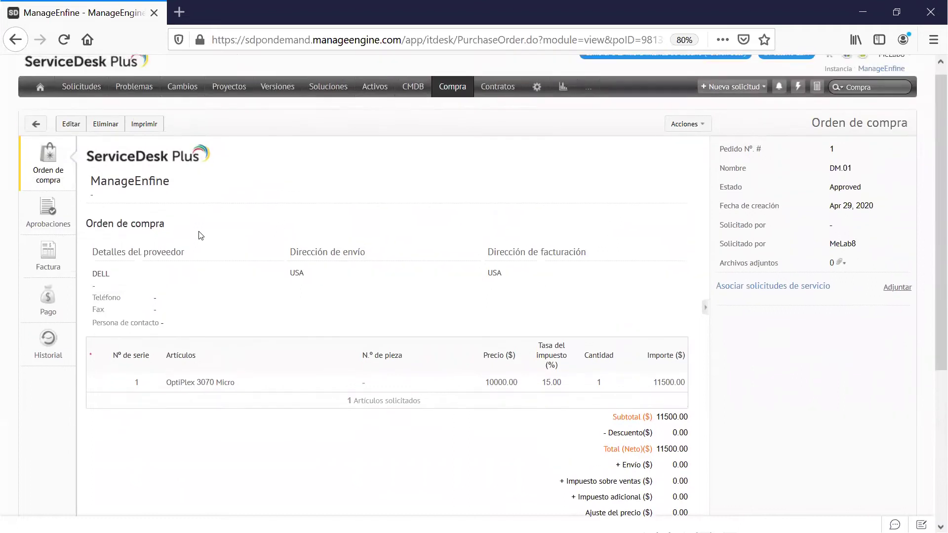
Step: View the approvals, invoice and payment details of purchase order DM.01, and return to the purchase order list
click(60, 212)
click(54, 255)
click(54, 296)
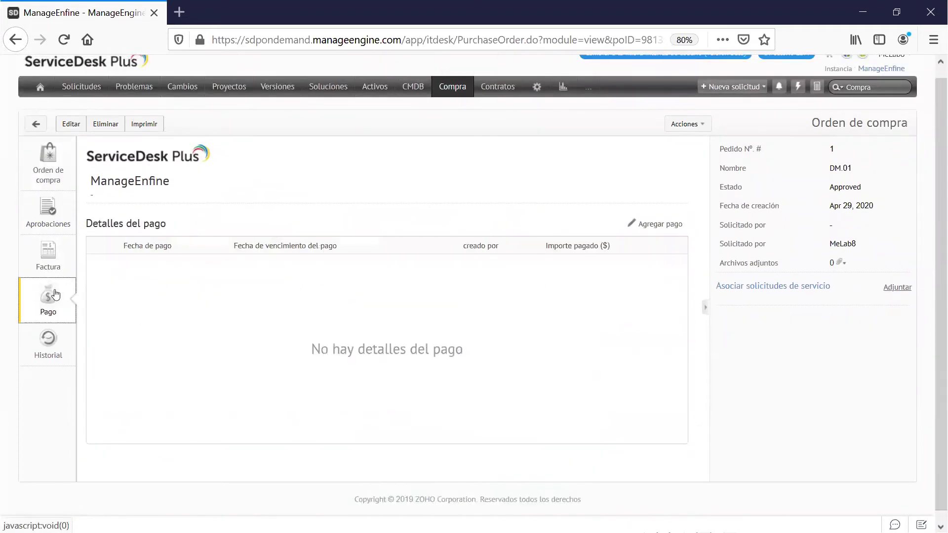
click(34, 128)
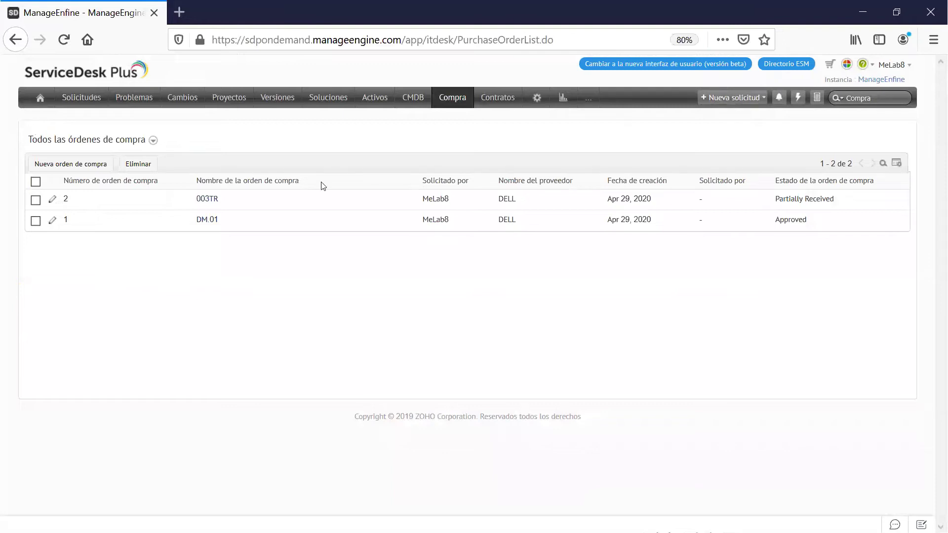
Step: Open the Contratos module, start a new contract and review the fields of its form
click(502, 103)
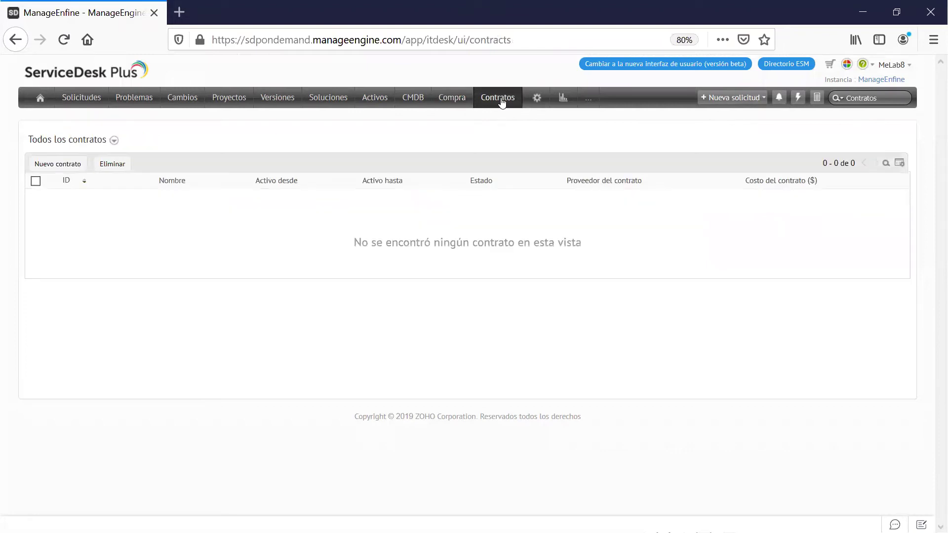
click(72, 163)
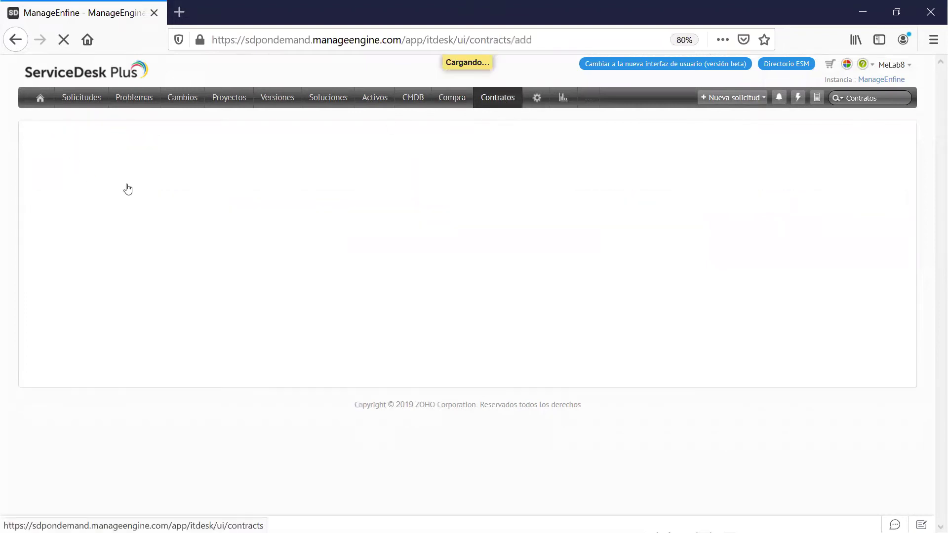
scroll(271, 254, down, 5)
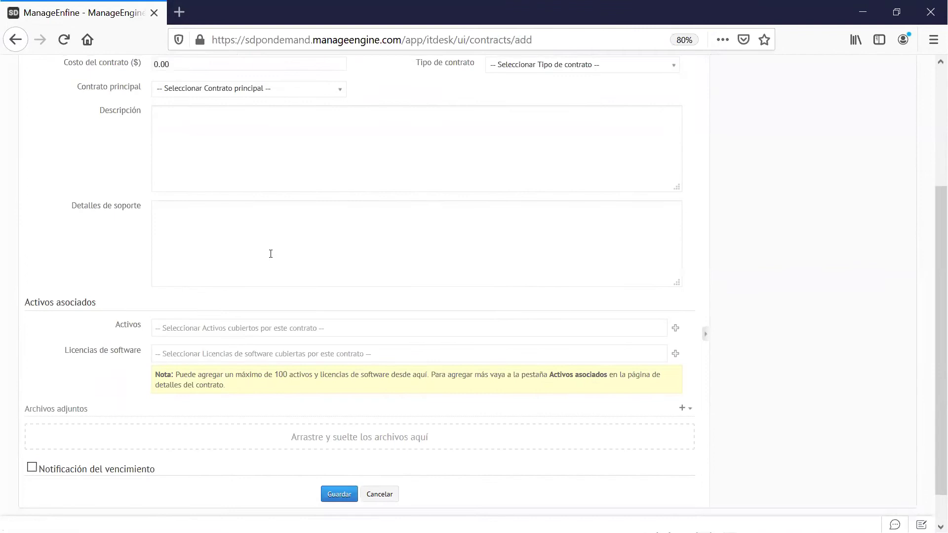
scroll(270, 254, down, 2)
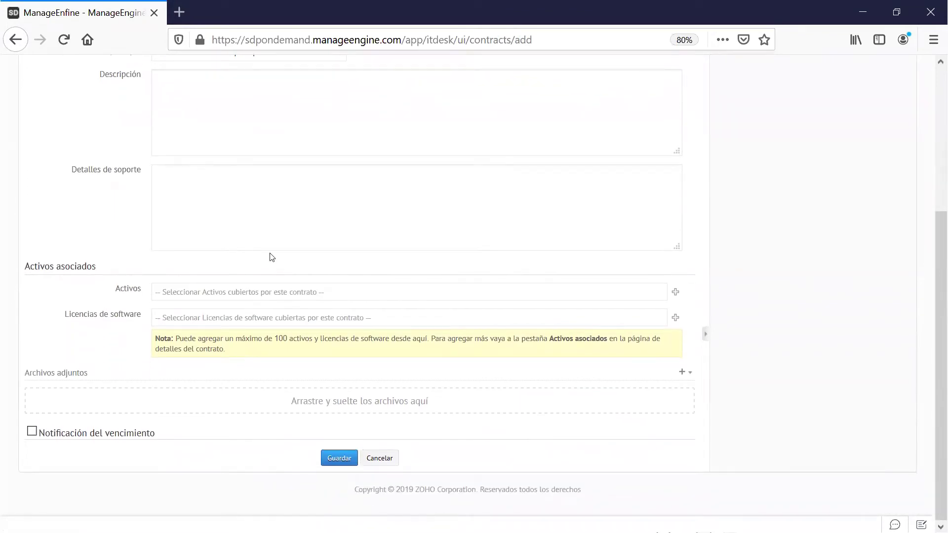
Step: Enable the Notificación del vencimiento option in the new contract and review its notification fields
click(32, 435)
scroll(94, 419, down, 5)
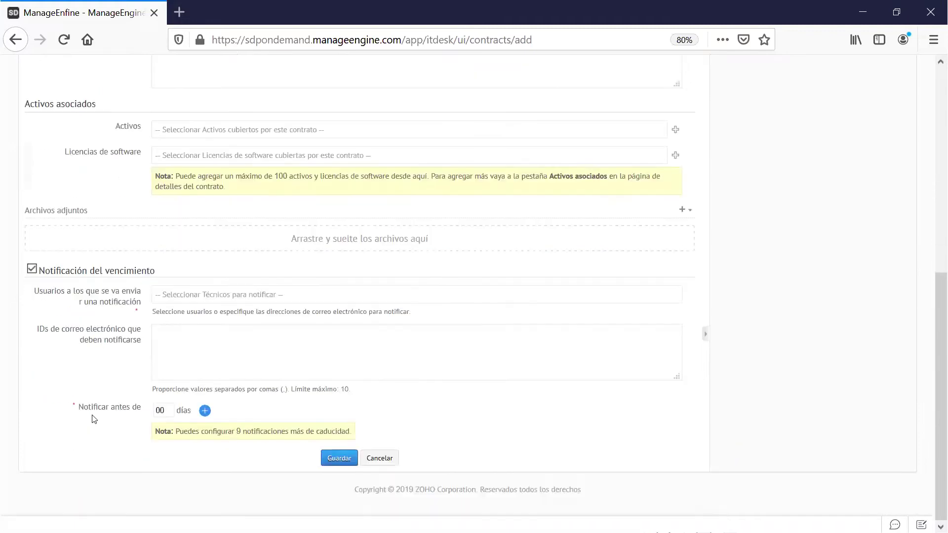
scroll(260, 371, up, 4)
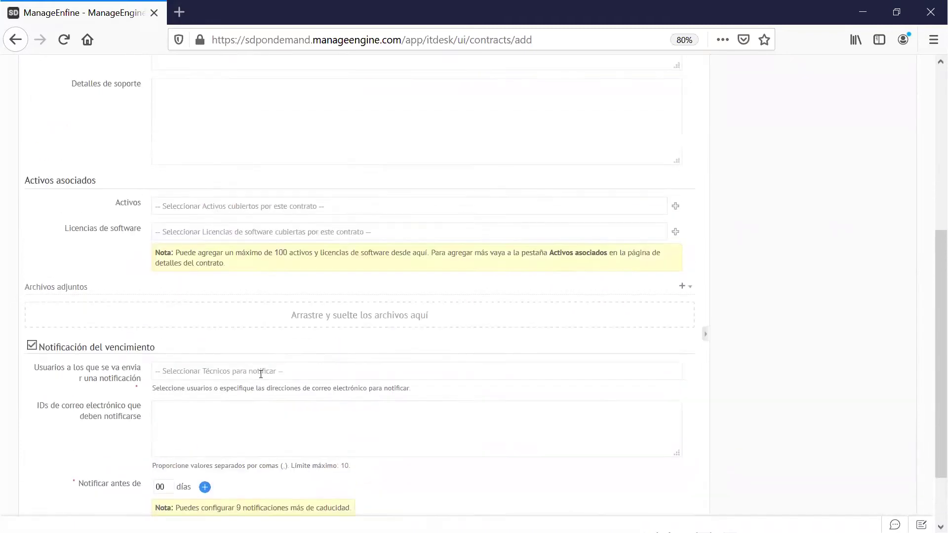
scroll(262, 377, up, 2)
Step: Add TEST001 as an asset covered by the new contract and review the contract details
click(267, 318)
scroll(254, 376, down, 5)
click(254, 375)
click(101, 367)
click(215, 334)
click(123, 368)
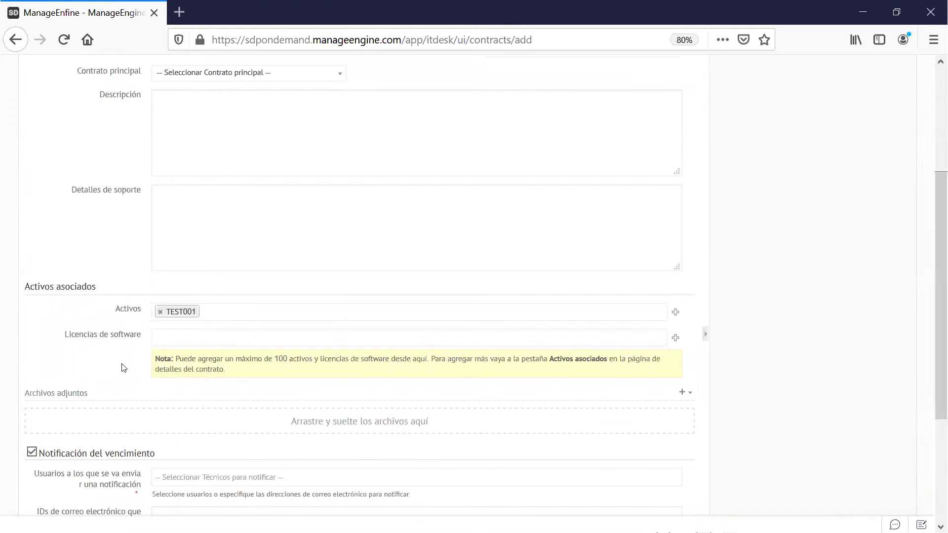
scroll(123, 368, up, 5)
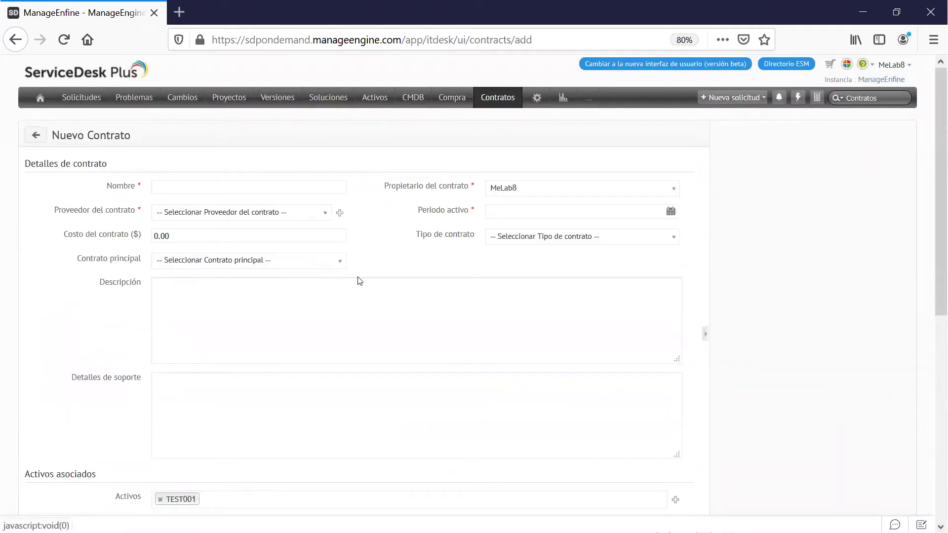
Step: Visit the Configuración page and open the list of all report folders
click(537, 102)
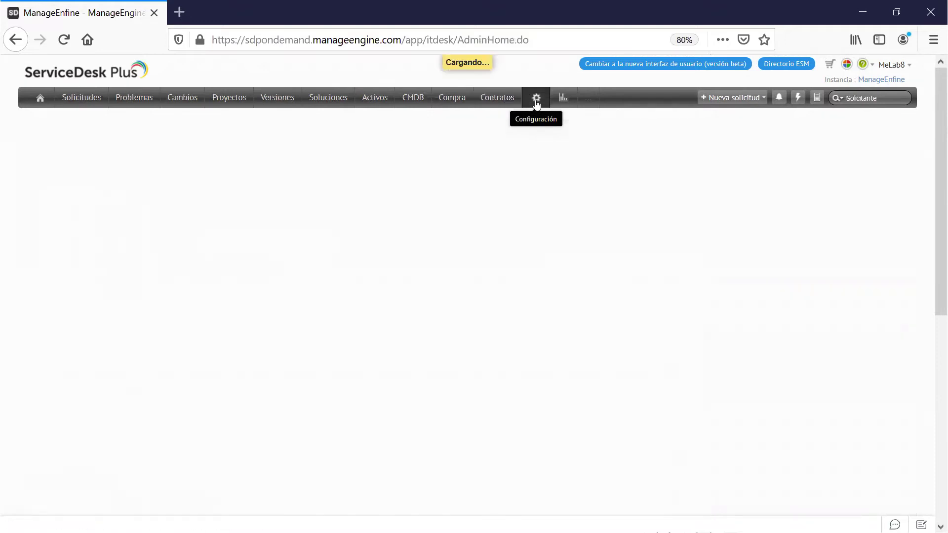
click(563, 99)
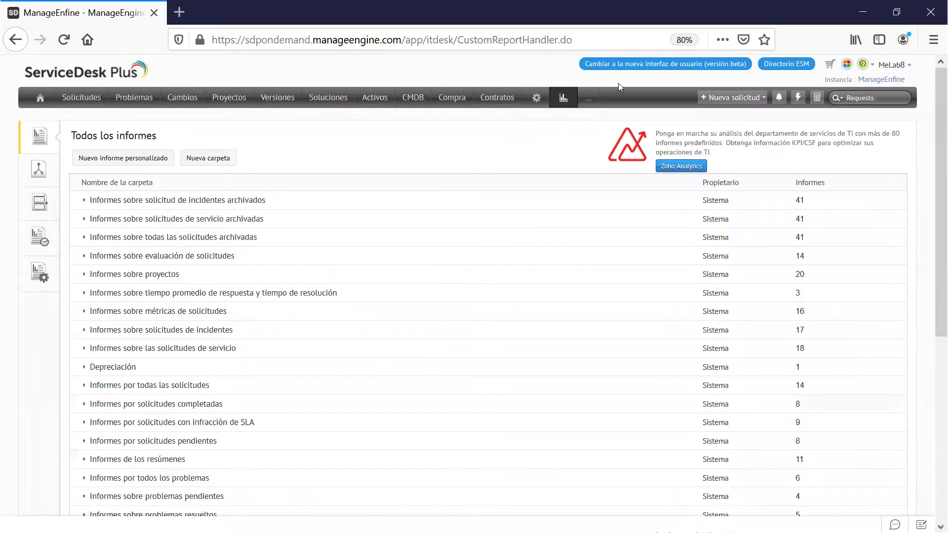
Step: Return to the home dashboard (Panel de información) and switch to the new beta user interface
click(40, 98)
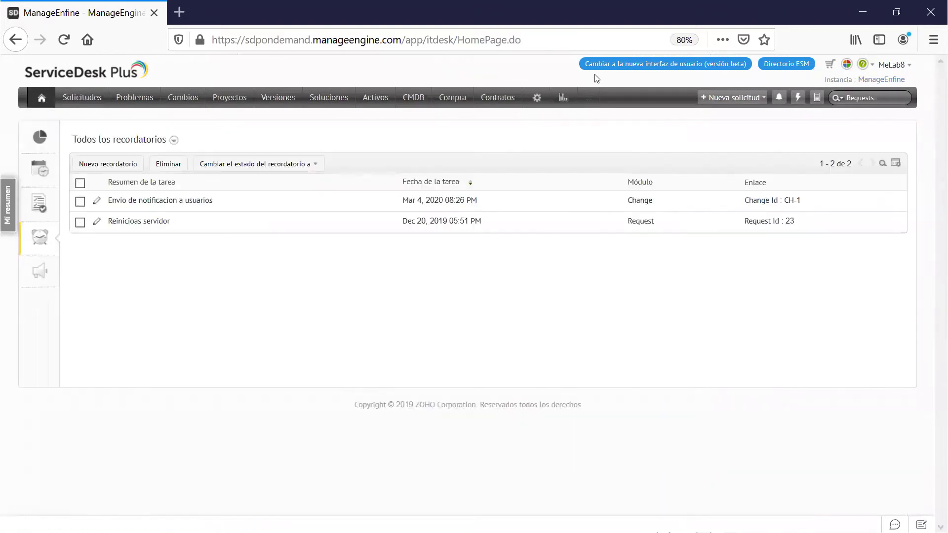
click(39, 137)
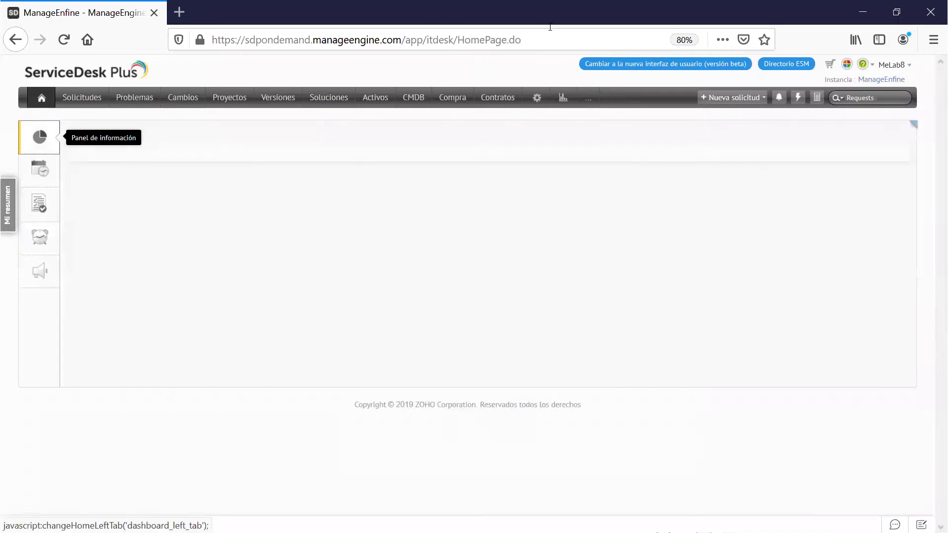
click(605, 64)
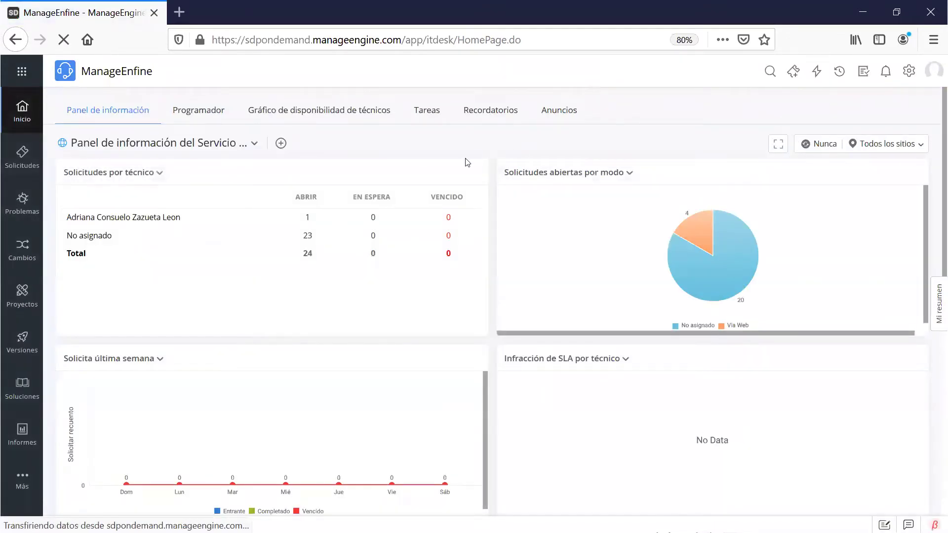
Step: Visit the Solicitudes, Cambios and Proyectos modules in the new interface
click(24, 155)
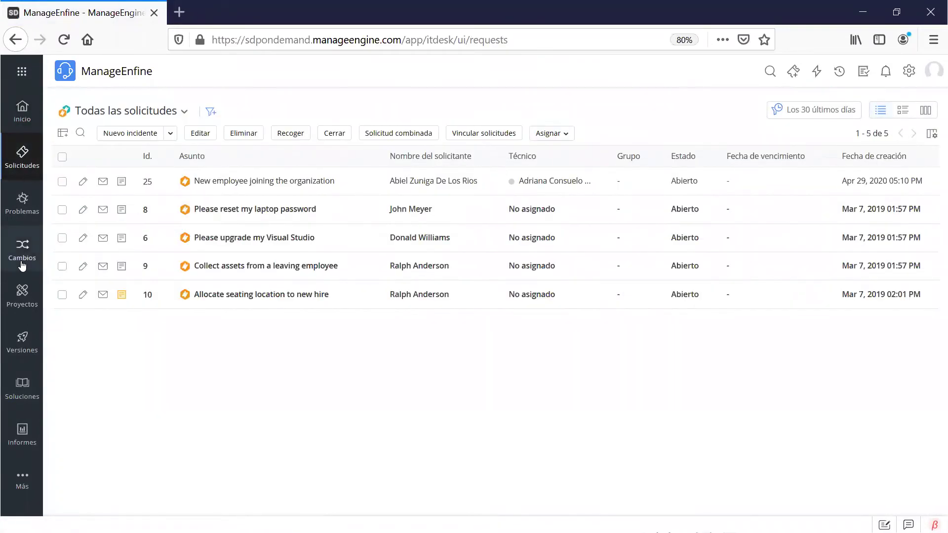
click(22, 266)
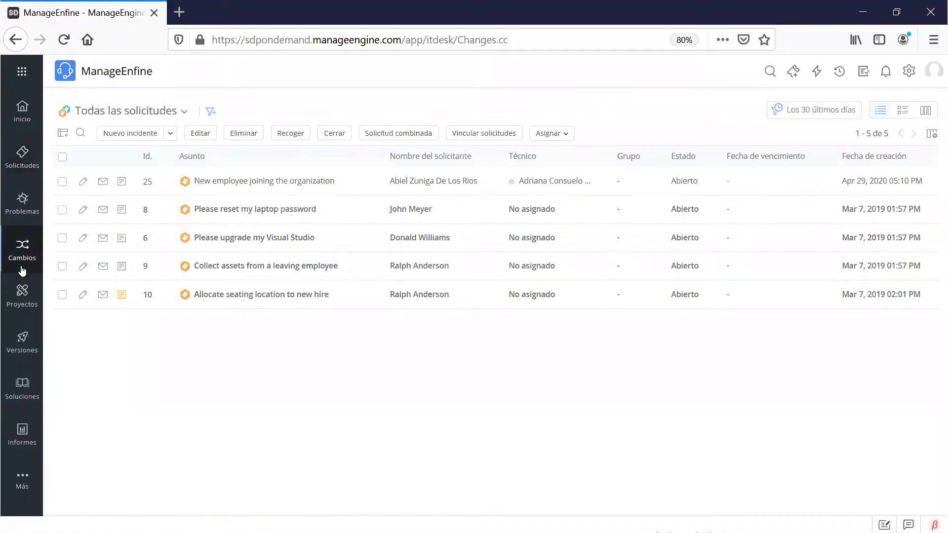
click(22, 298)
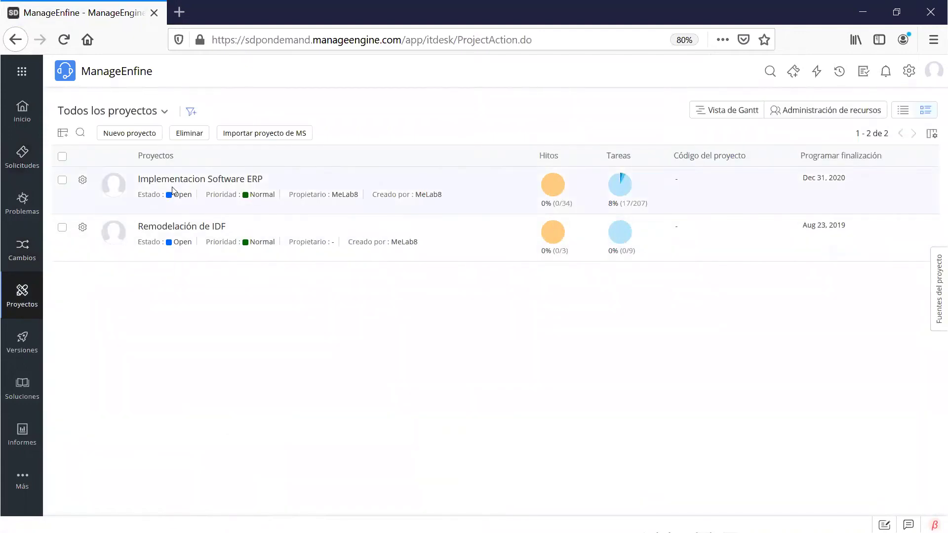
Step: Open the Implementacion Software ERP project, show its milestones (Hitos), and reduce the page zoom to 67%
click(176, 183)
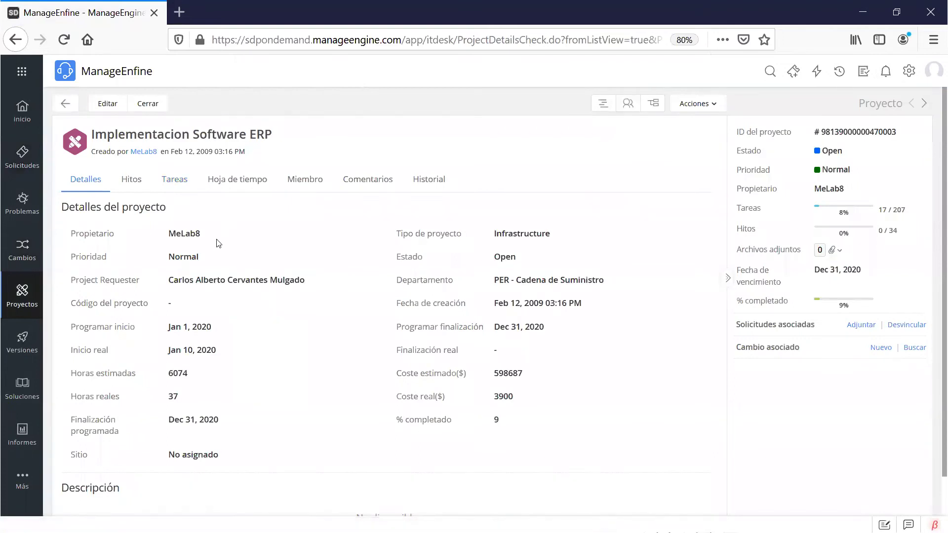
click(138, 183)
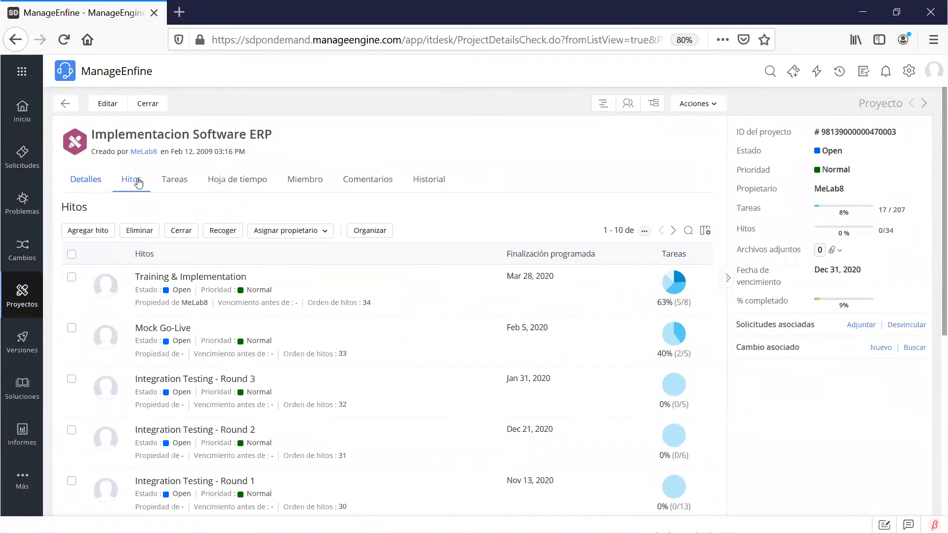
key(ctrl+minus)
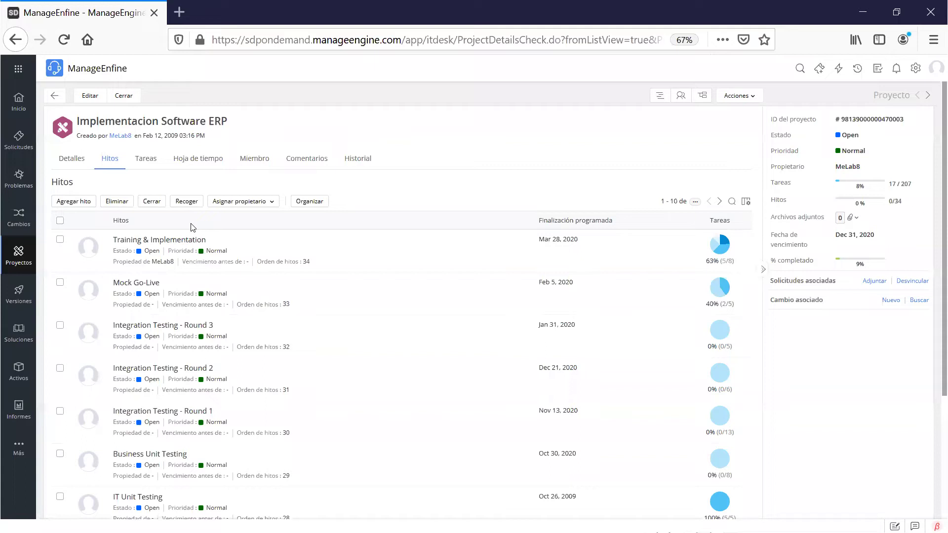
Step: Show the list of available ServiceDesk Plus instances and close it again, staying in the ManageEnfine instance
click(18, 72)
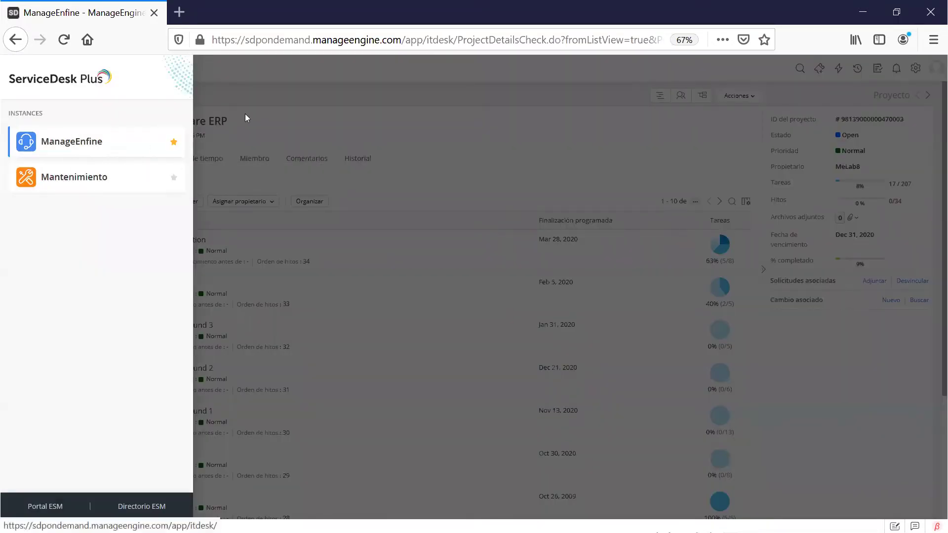
click(248, 113)
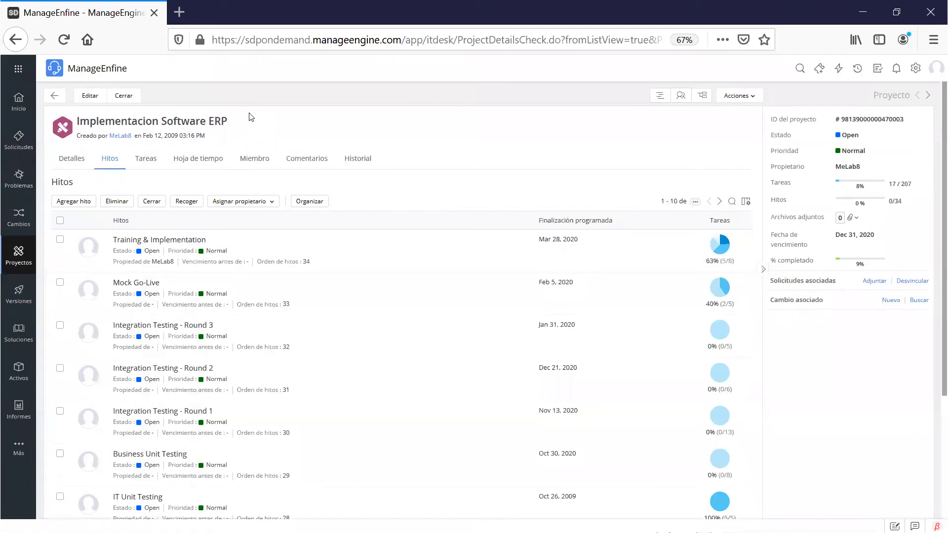
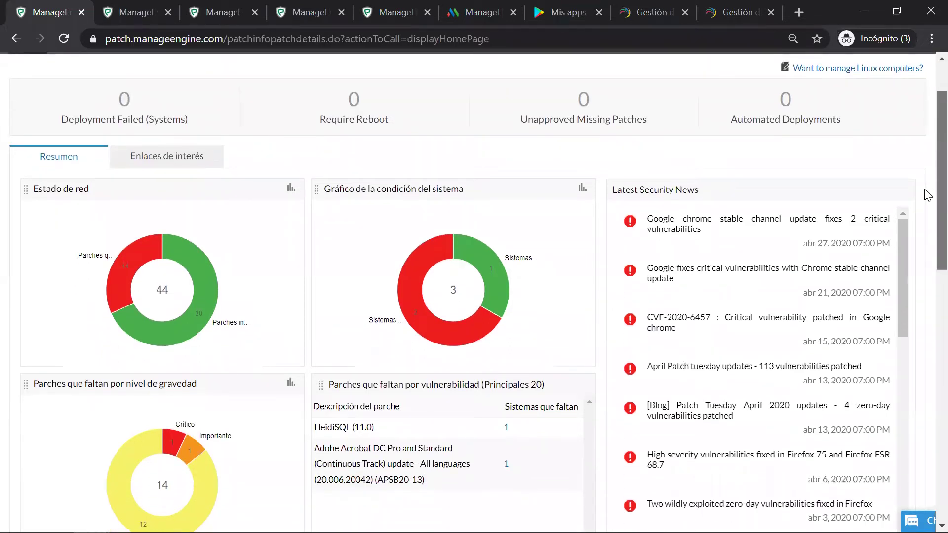
Step: Switch to Patch Manager Plus and examine the network status (Estado de red) and system health charts on its summary dashboard
scroll(927, 197, down, 1)
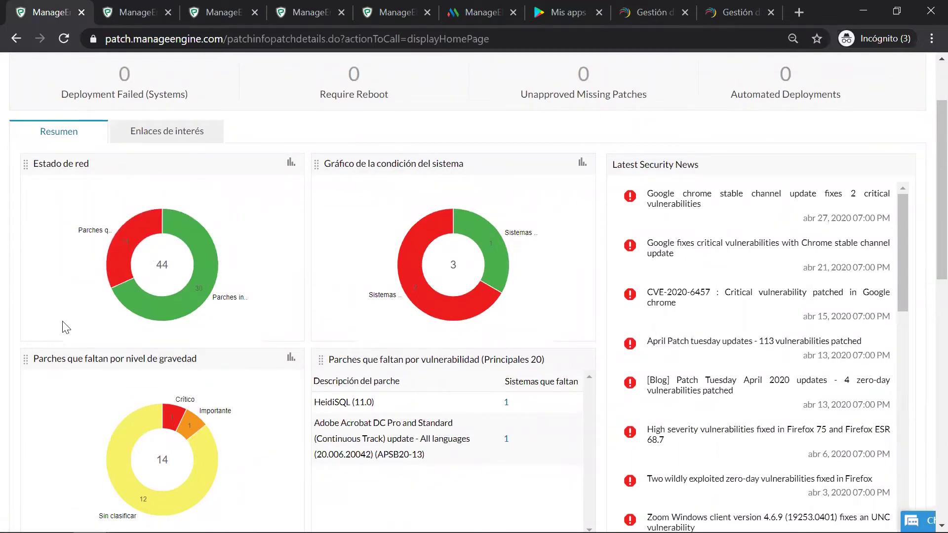
mouse_move(195, 310)
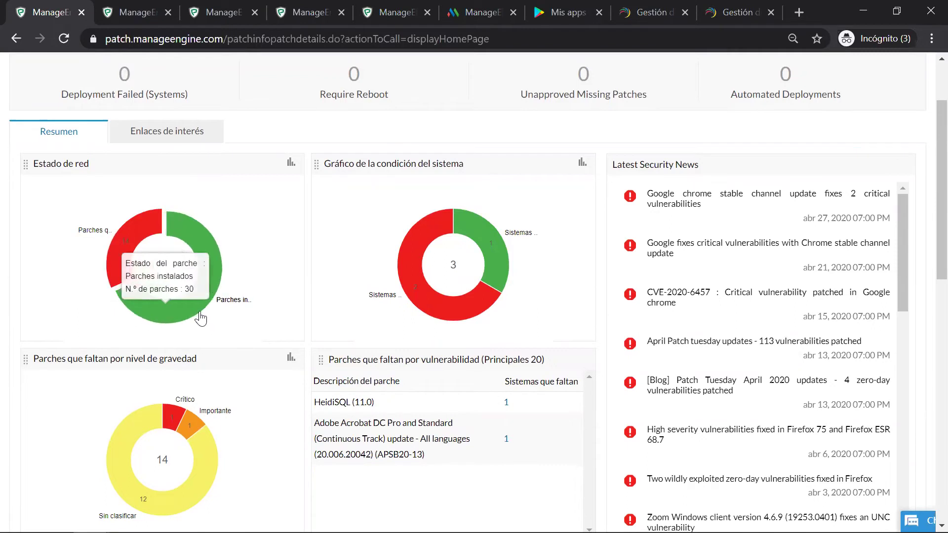
mouse_move(132, 237)
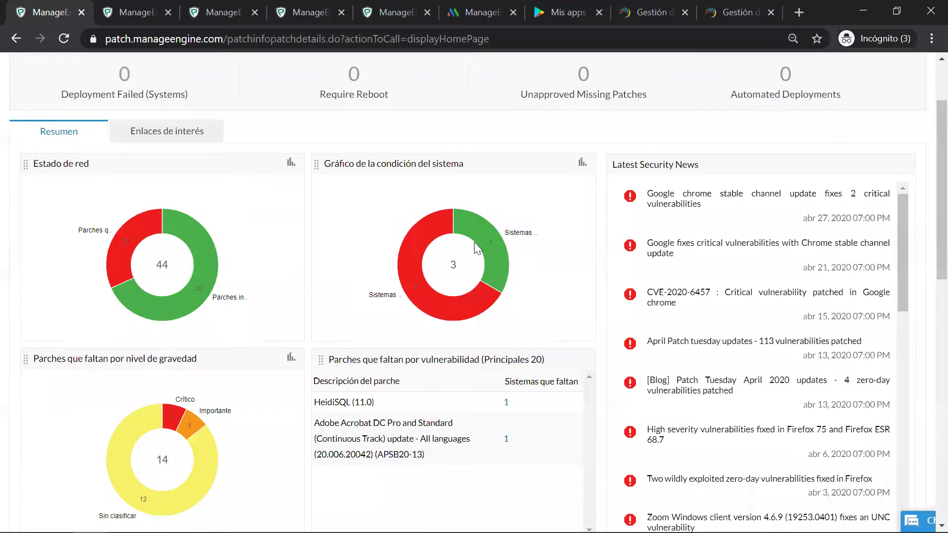
mouse_move(469, 236)
mouse_move(427, 228)
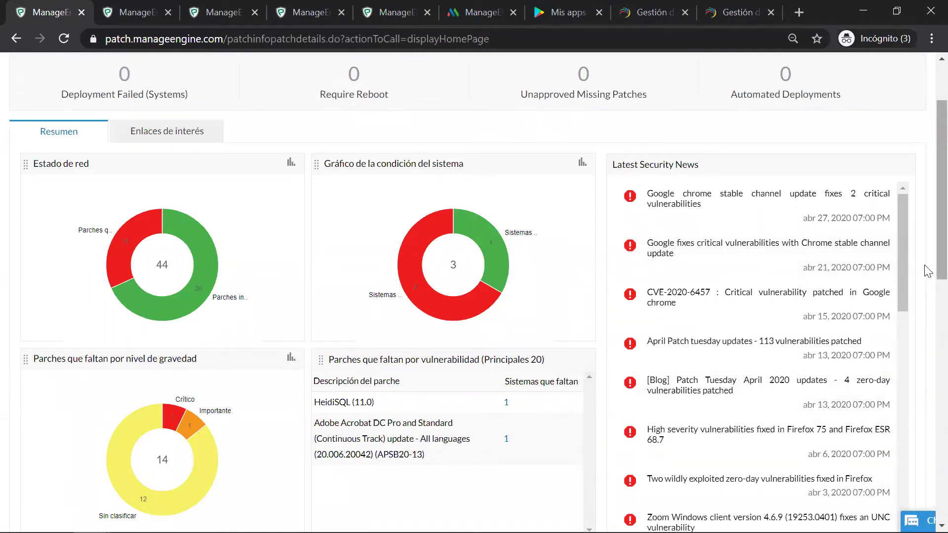
Step: Visit the remote offices list (Oficinas remotas), view the replication policy details for Sucursal 1, and close them
click(136, 4)
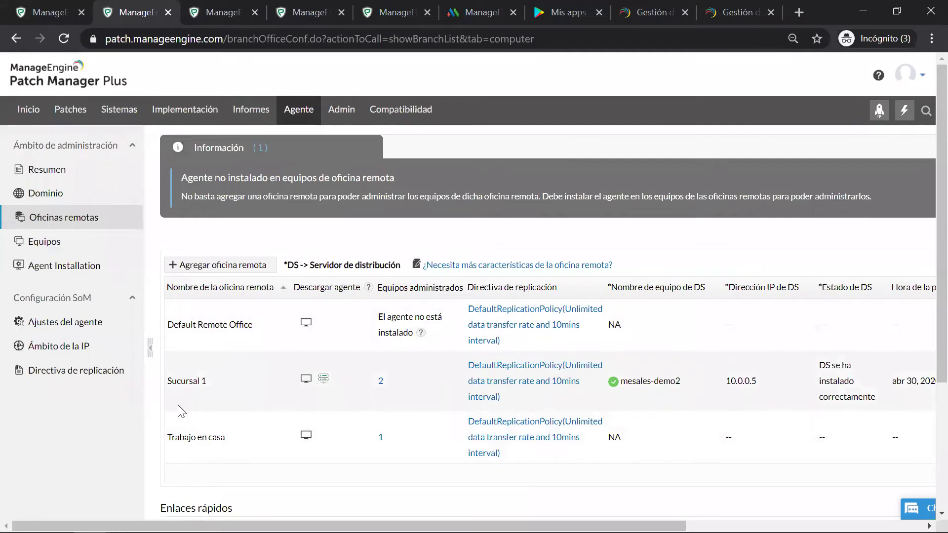
click(500, 387)
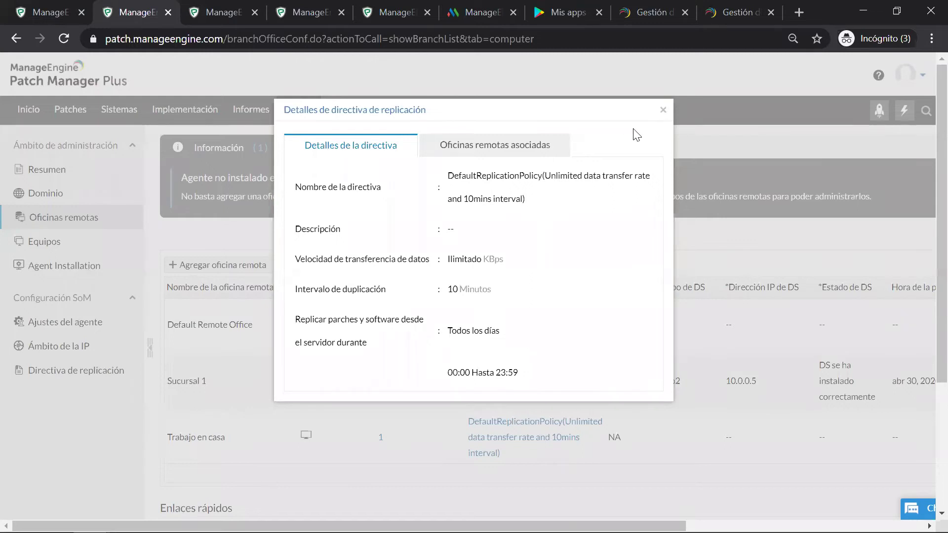
click(664, 110)
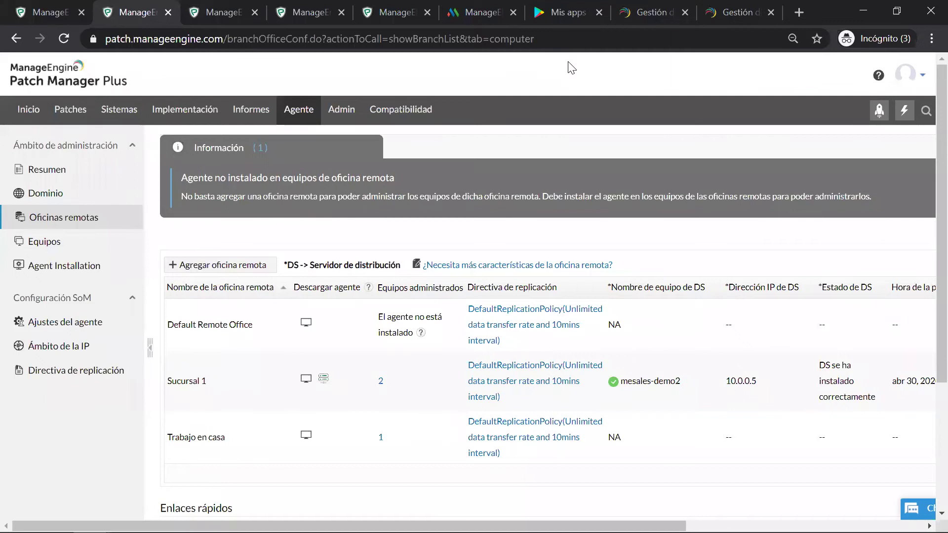
Step: Visit the managed systems, missing patches and manual deployment (Implementación) pages of Patch Manager Plus
key(ctrl+Tab)
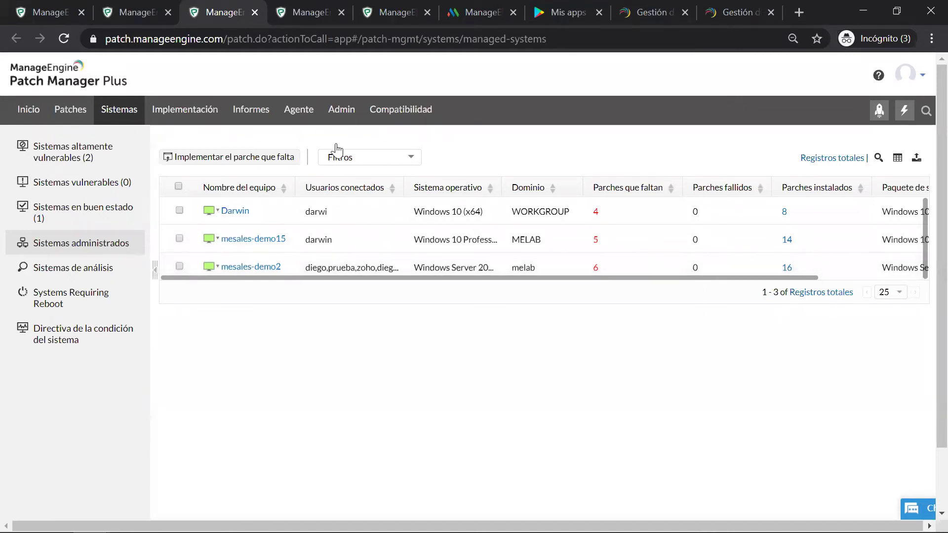
click(304, 24)
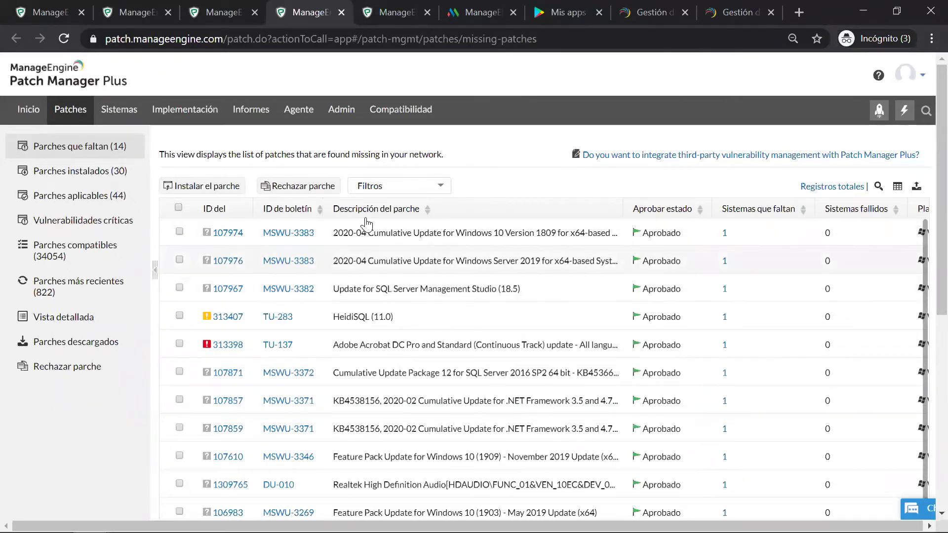
click(362, 23)
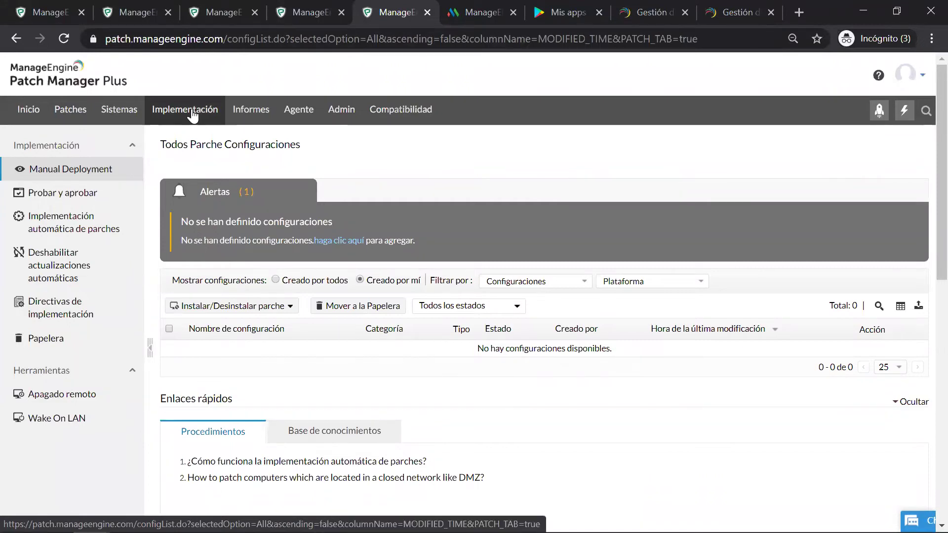
Step: In the patch approval settings, choose the Probar y aprobar mode and start adding a test group
click(78, 200)
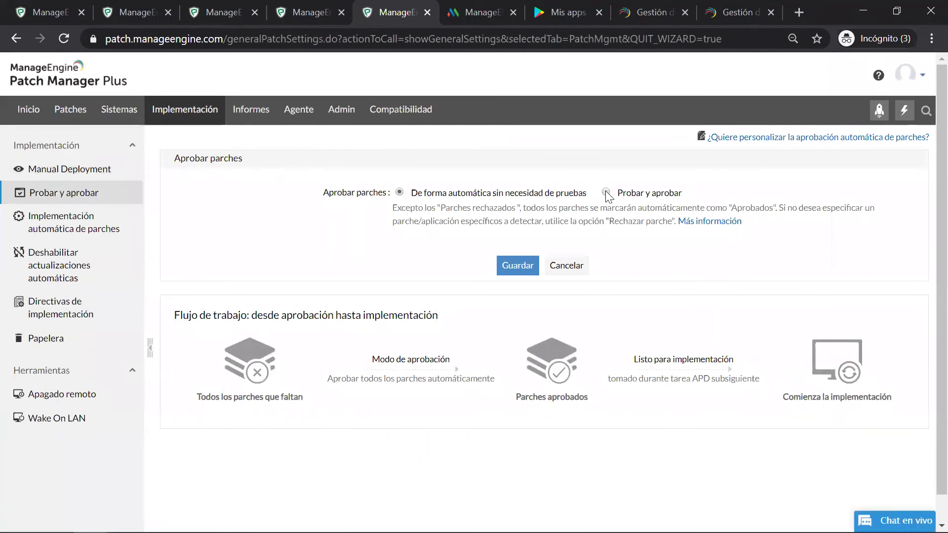
click(606, 192)
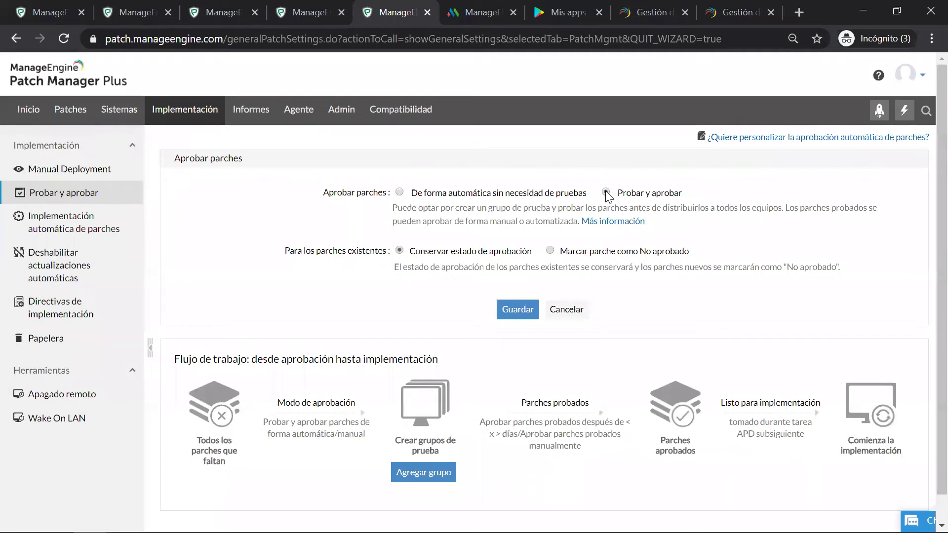
click(420, 475)
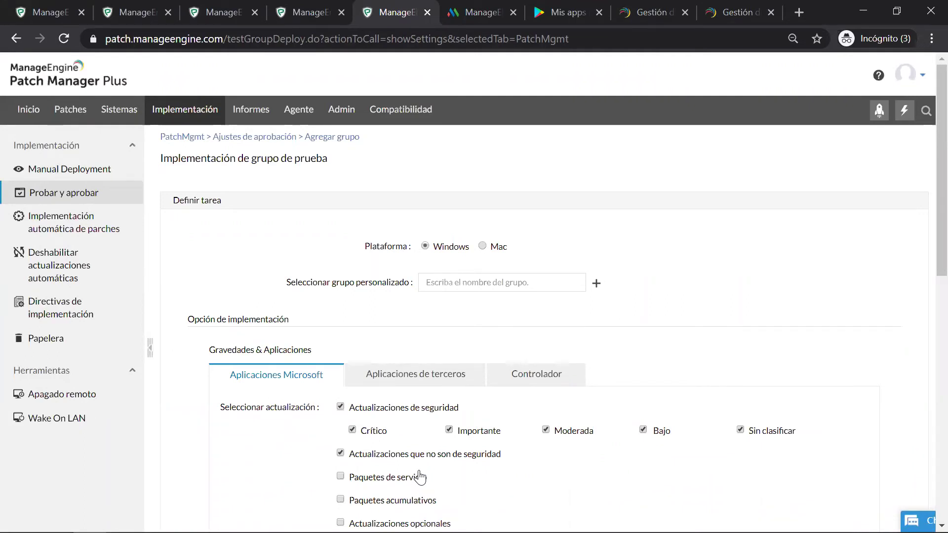
Step: Set the test group's custom group to Workstation w10 and its deployment policy to Deploy any time at the earliest
click(471, 289)
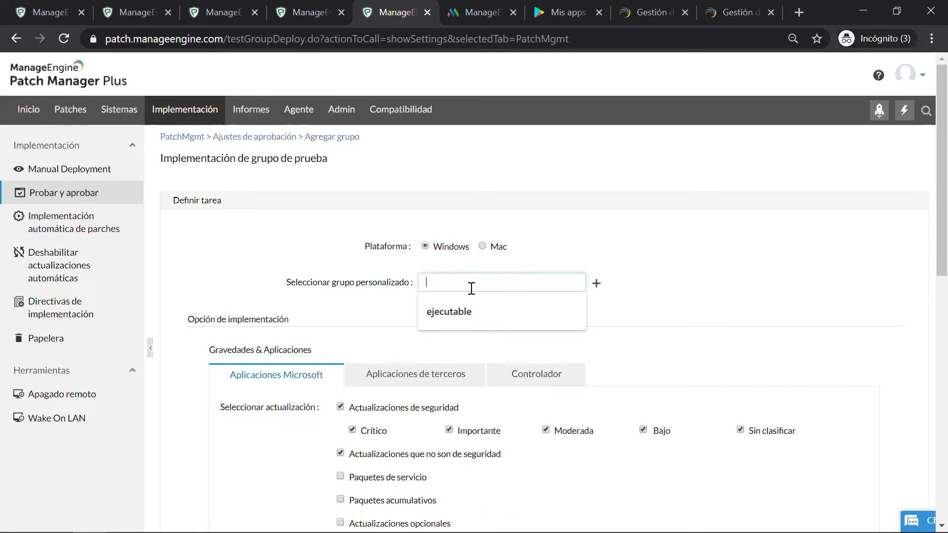
text(wor)
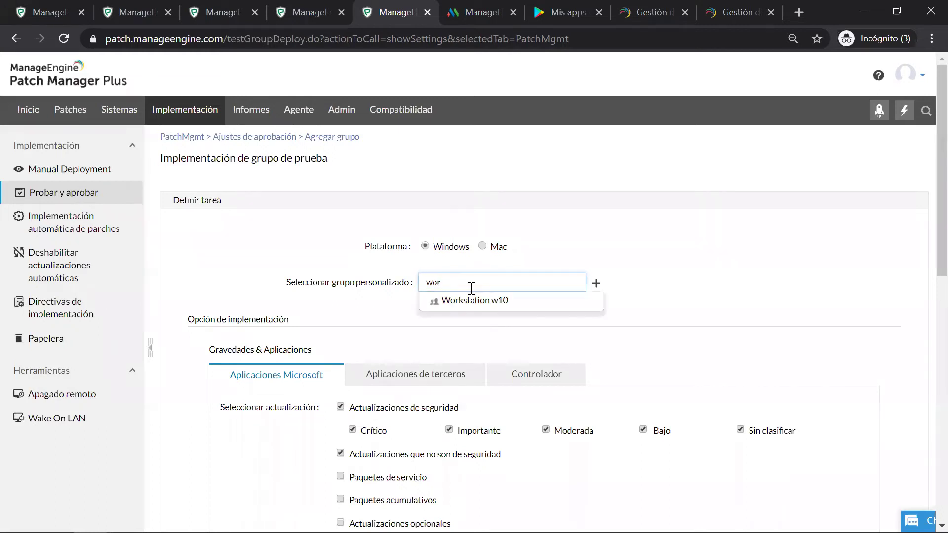
click(478, 305)
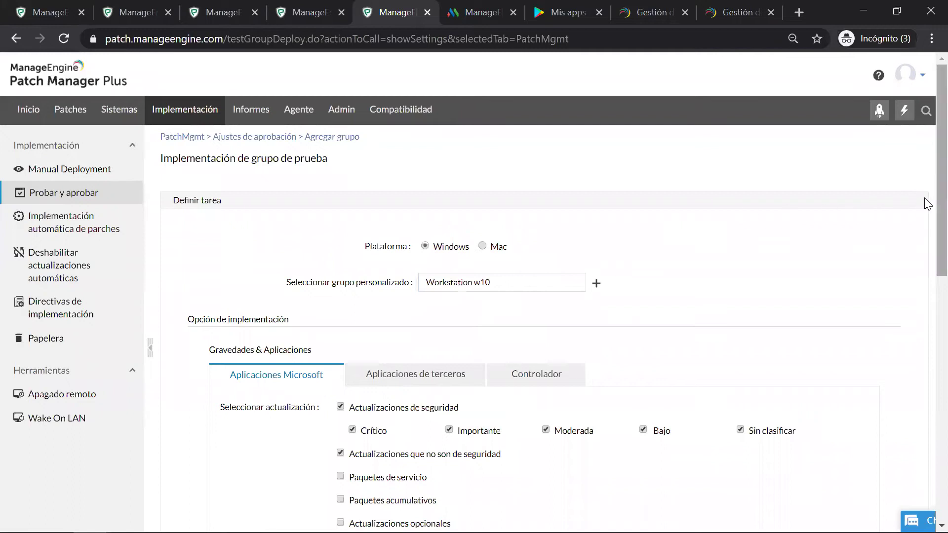
drag(927, 204, 925, 299)
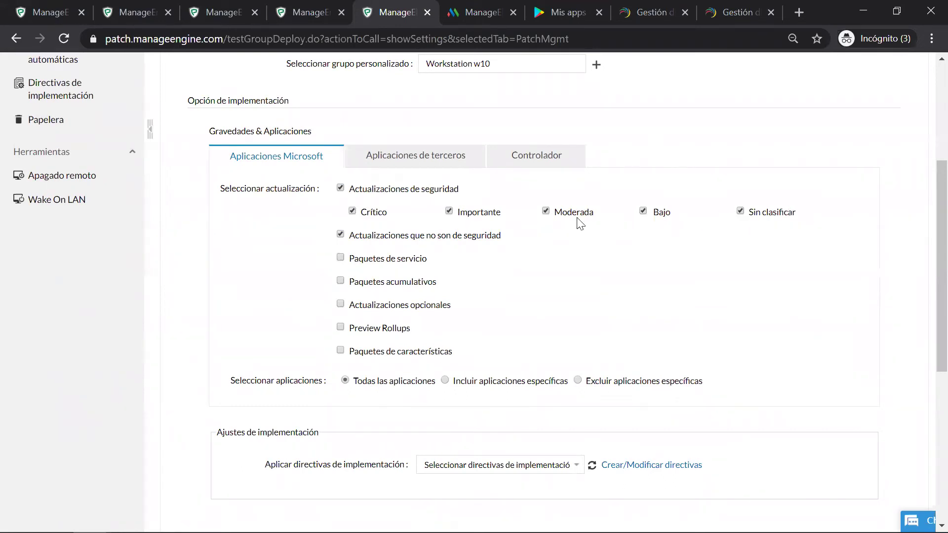
click(575, 471)
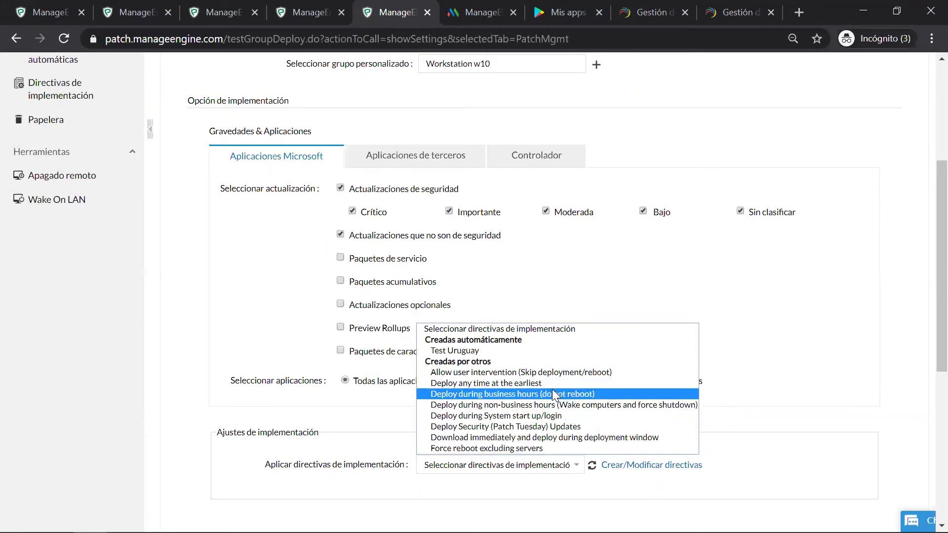
click(544, 383)
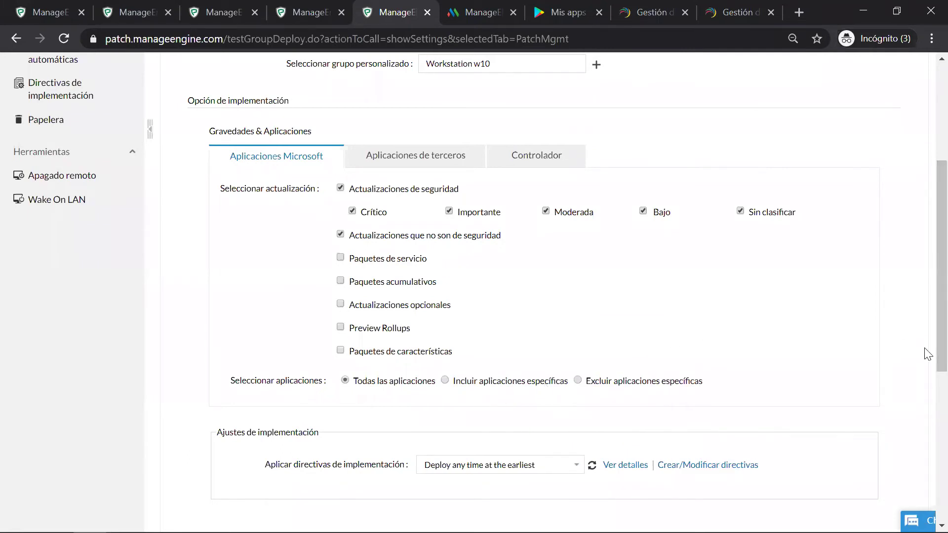
Step: Enable automatic approval of tested patches after 3 days for the test group
scroll(926, 296, up, 5)
scroll(928, 259, down, 6)
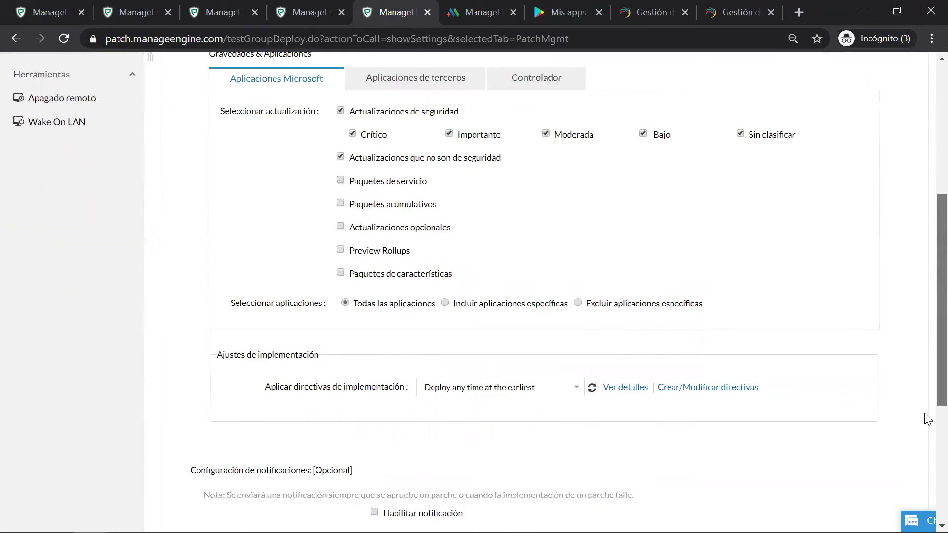
scroll(928, 420, down, 5)
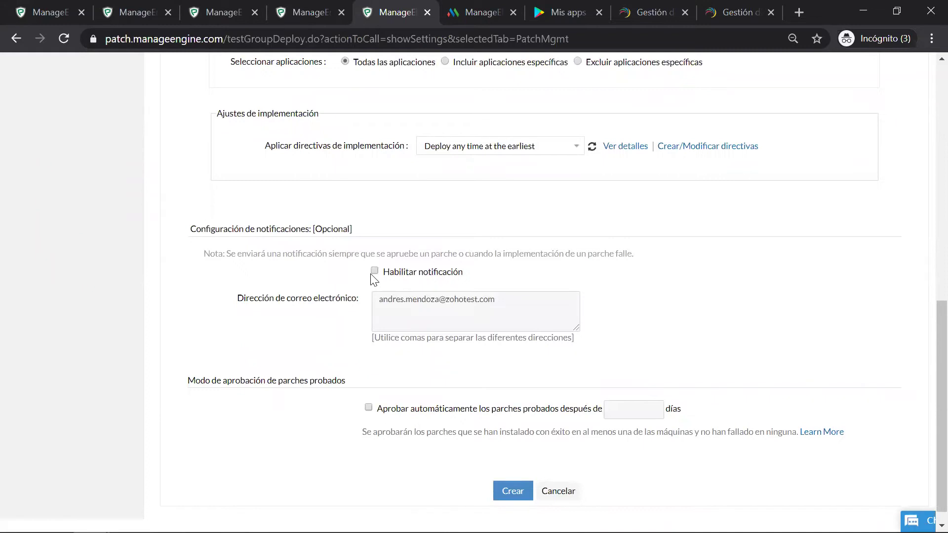
click(368, 408)
click(631, 414)
text(3)
click(927, 397)
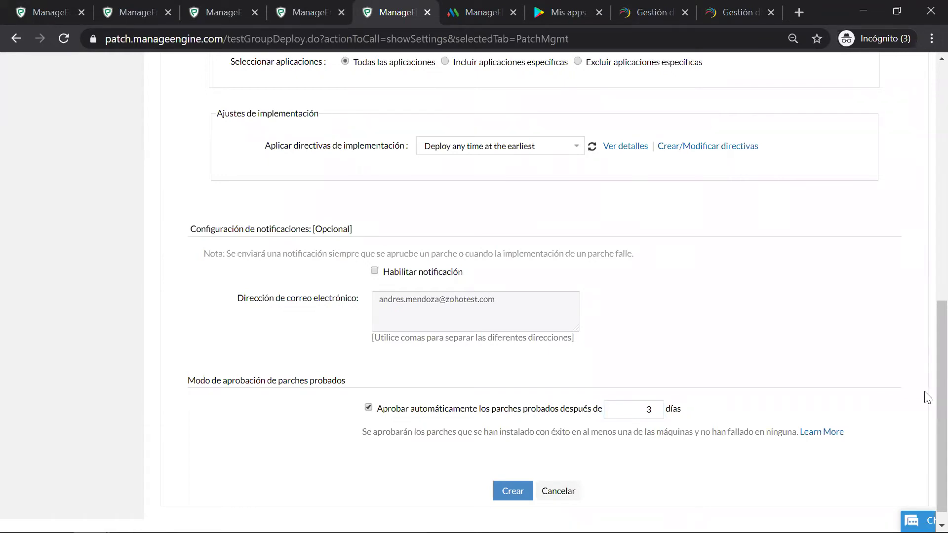
Step: Submit the test group deployment and open the automatic patch deployment page (Implementación automática de parches)
click(509, 490)
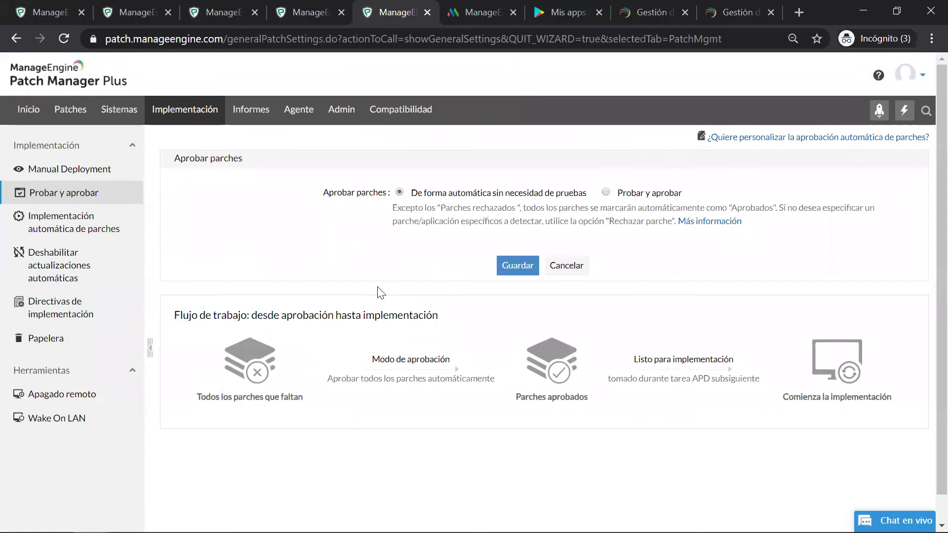
click(78, 229)
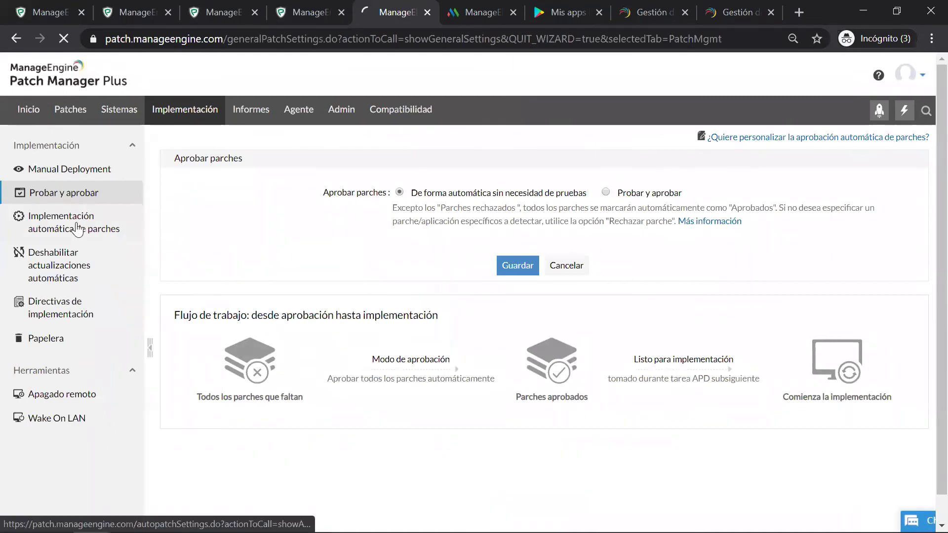
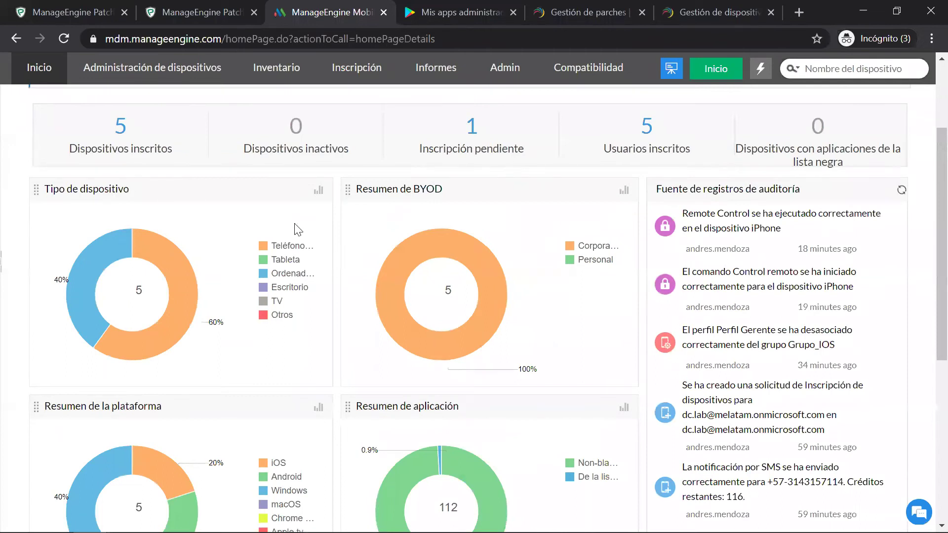
Step: Switch to the ManageEngine mobile device management dashboard and examine its device type and platform summary charts
mouse_move(74, 274)
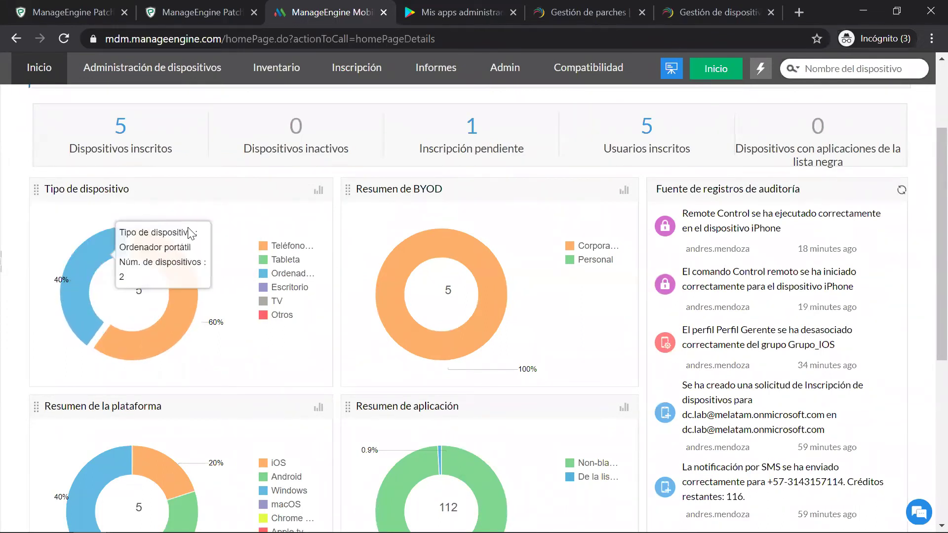
mouse_move(187, 329)
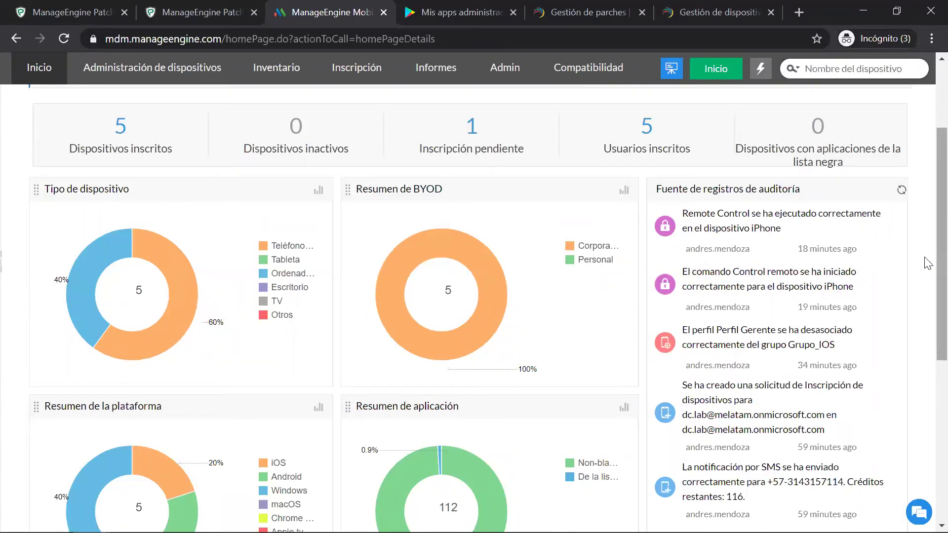
scroll(928, 269, down, 2)
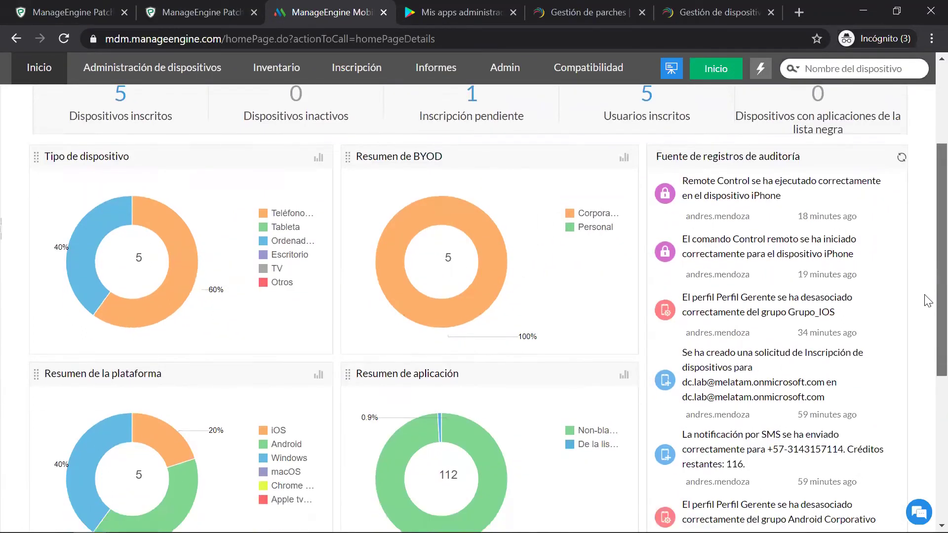
scroll(928, 331, down, 3)
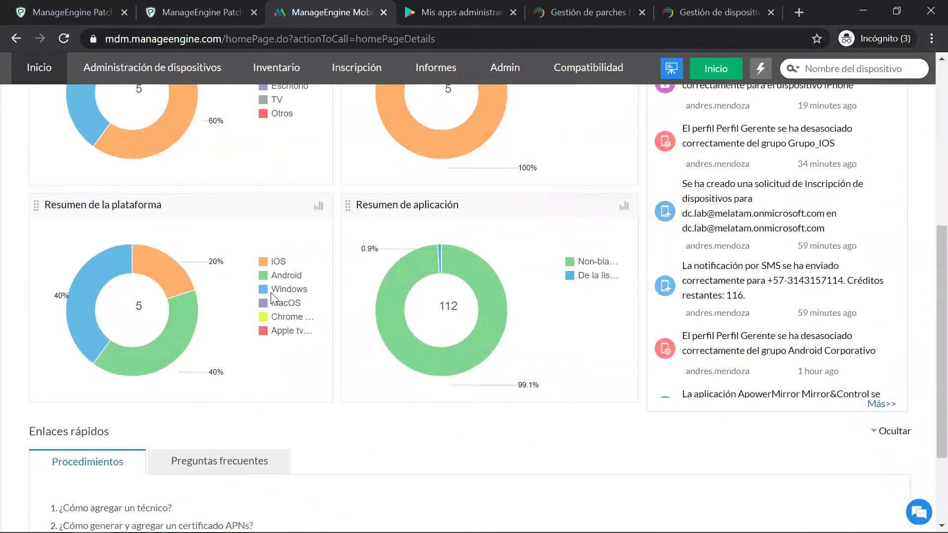
mouse_move(93, 331)
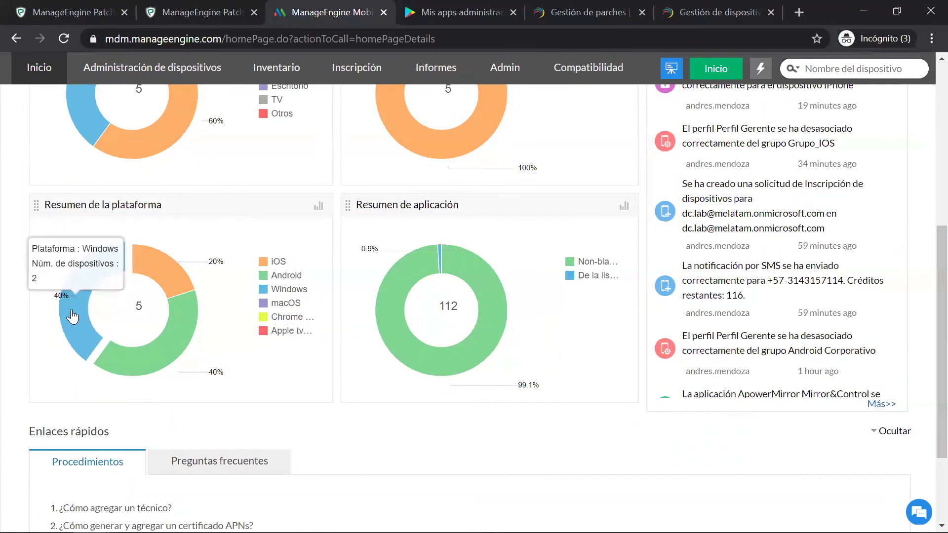
mouse_move(158, 346)
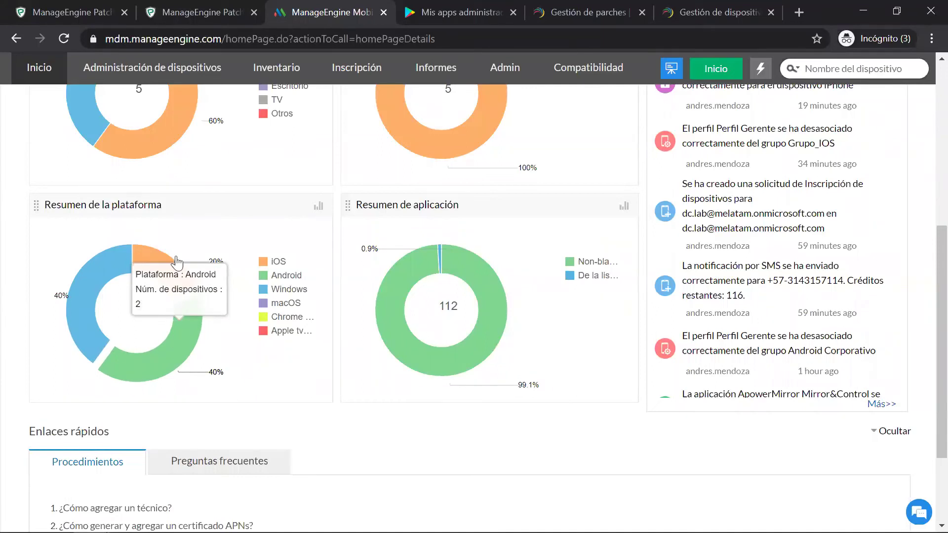
mouse_move(159, 270)
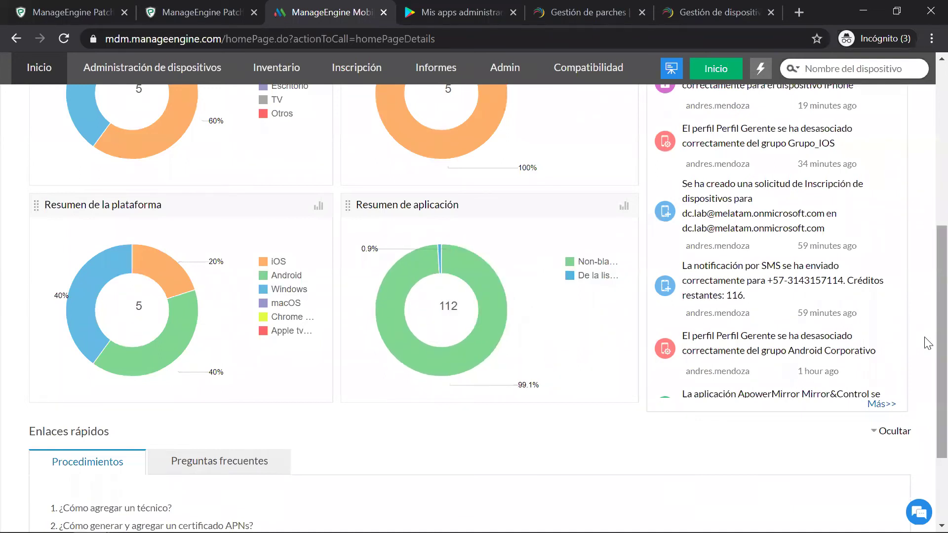
Step: Open device management and its remote control page (Control remoto), and view the iPhone's live remote session
scroll(924, 341, up, 2)
scroll(928, 265, up, 3)
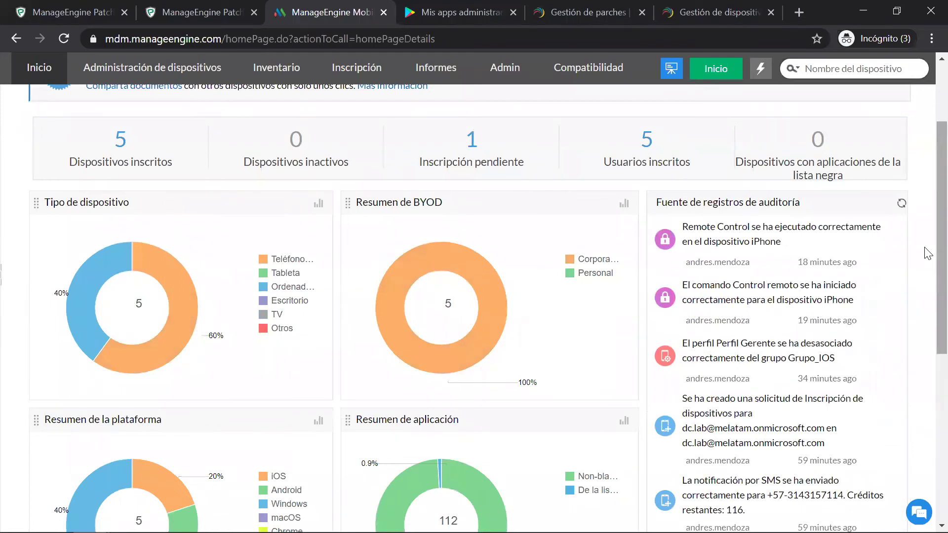
scroll(925, 253, up, 3)
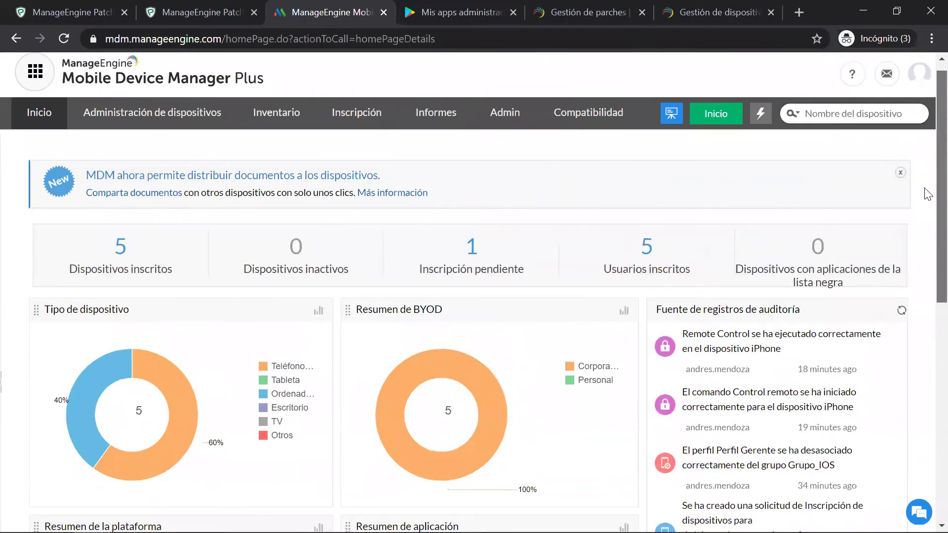
scroll(927, 188, up, 1)
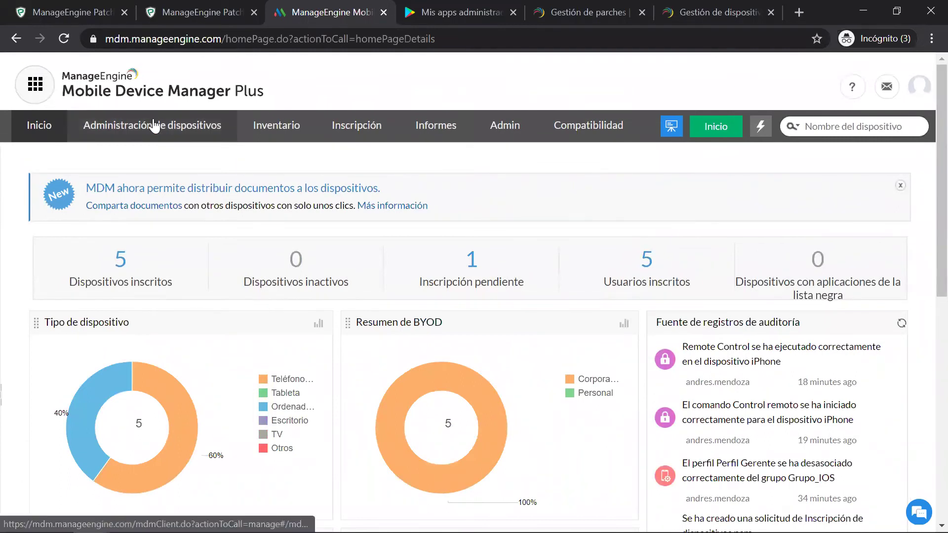
click(196, 131)
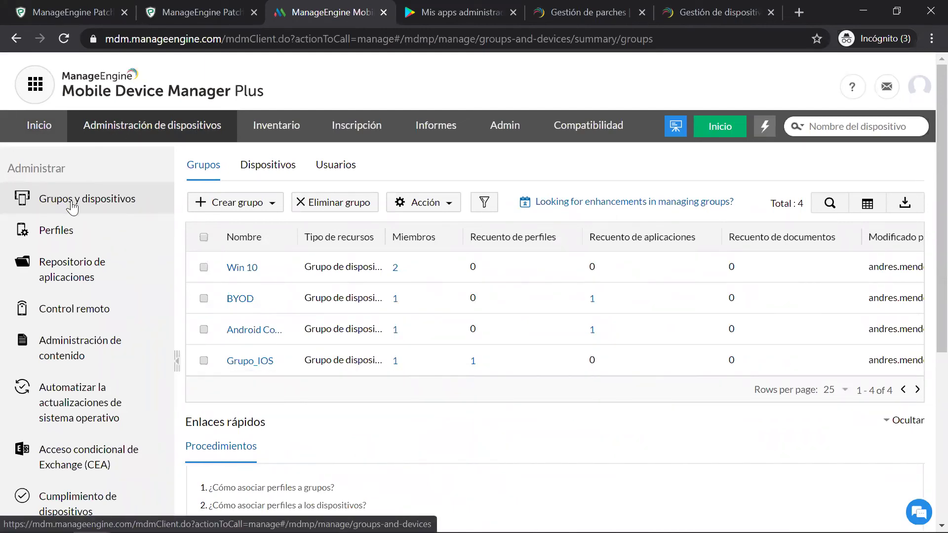
click(81, 312)
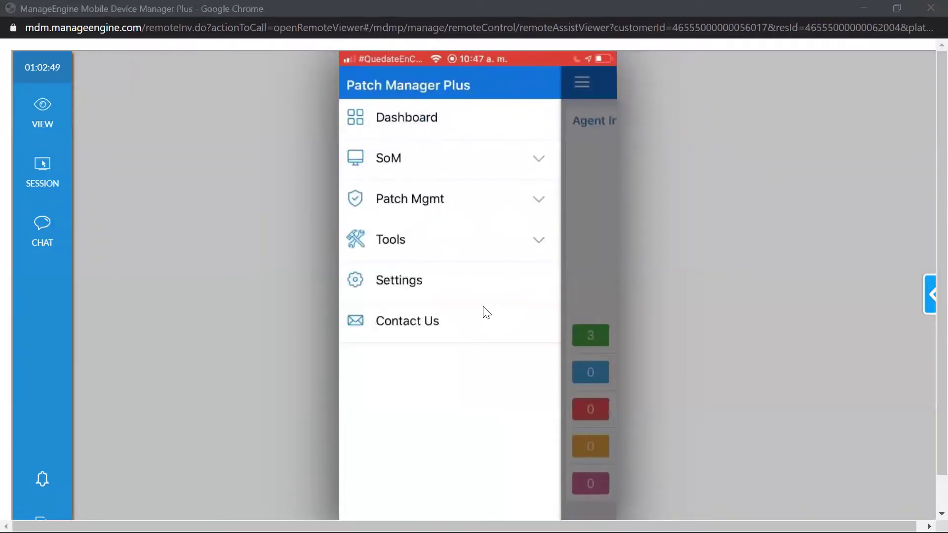
key(alt+Tab)
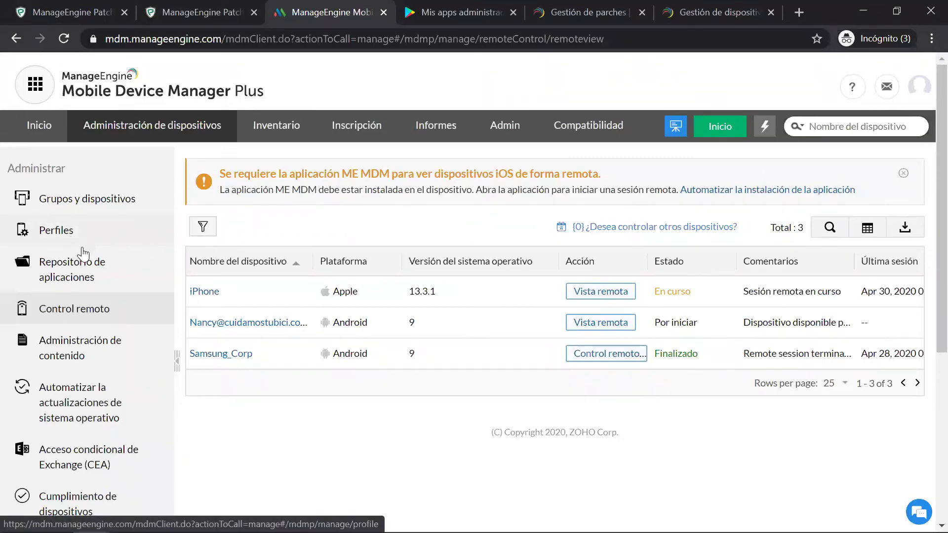
Step: Open the application repository (Repositorio de aplicaciones) and close the duplicate Patch Manager Plus page
click(88, 274)
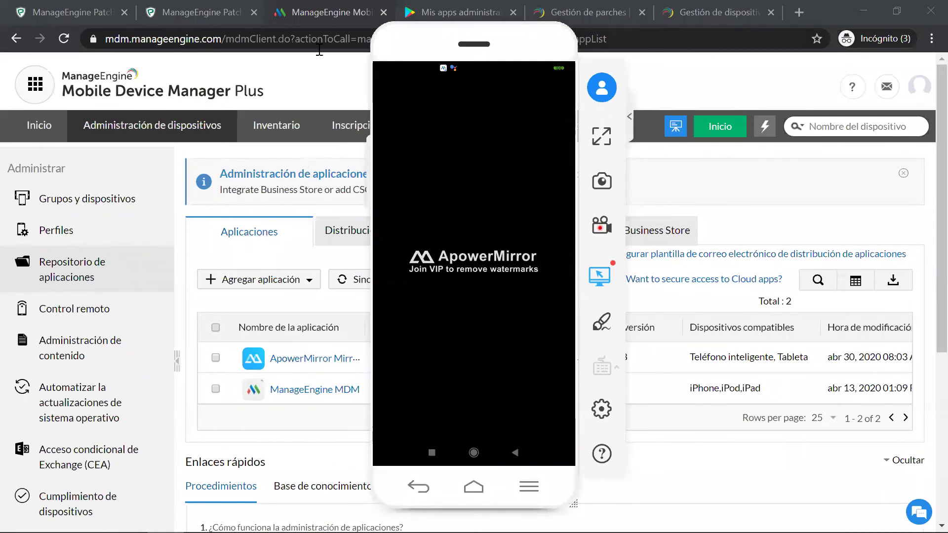
click(254, 12)
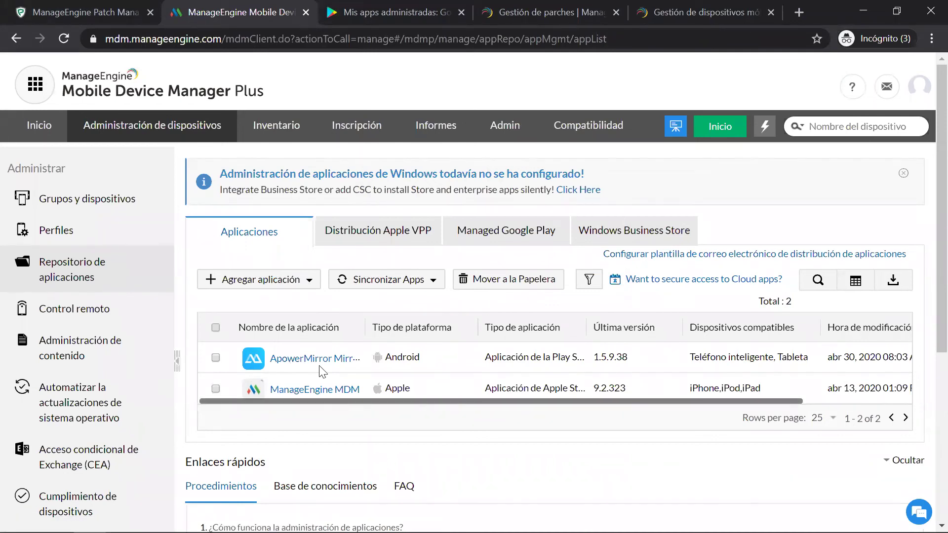
Step: Switch to managed Google Play, search for "zoho" and open the Zoho CRM - Sales & Marketing app
click(334, 23)
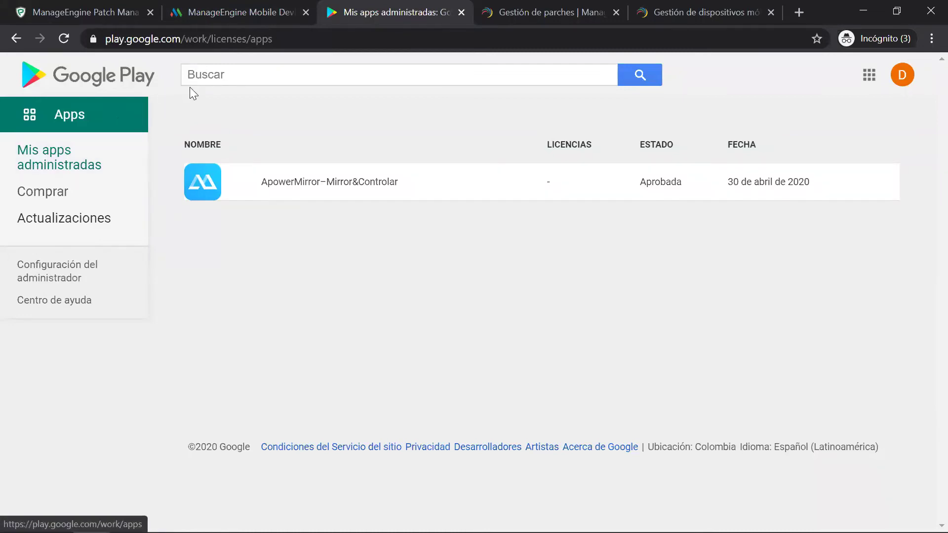
click(222, 75)
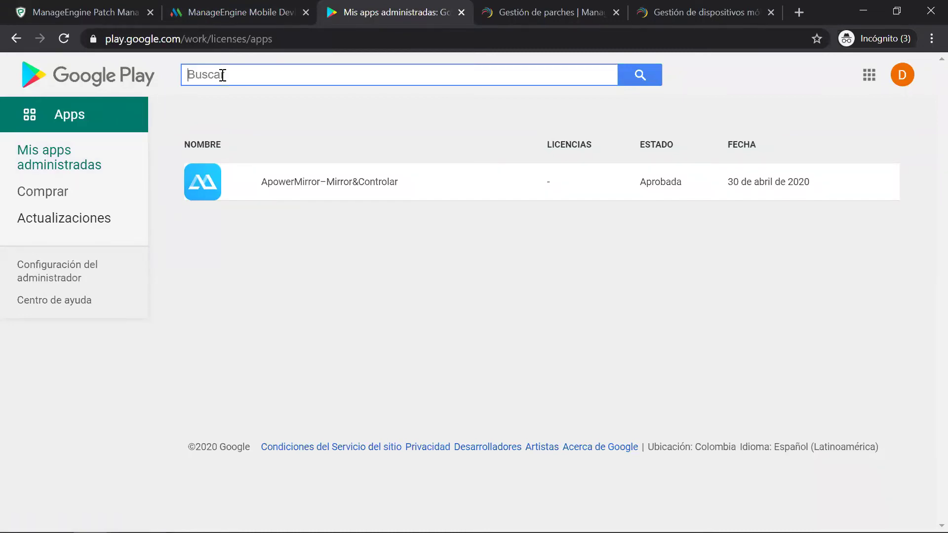
text(zoho)
key(Return)
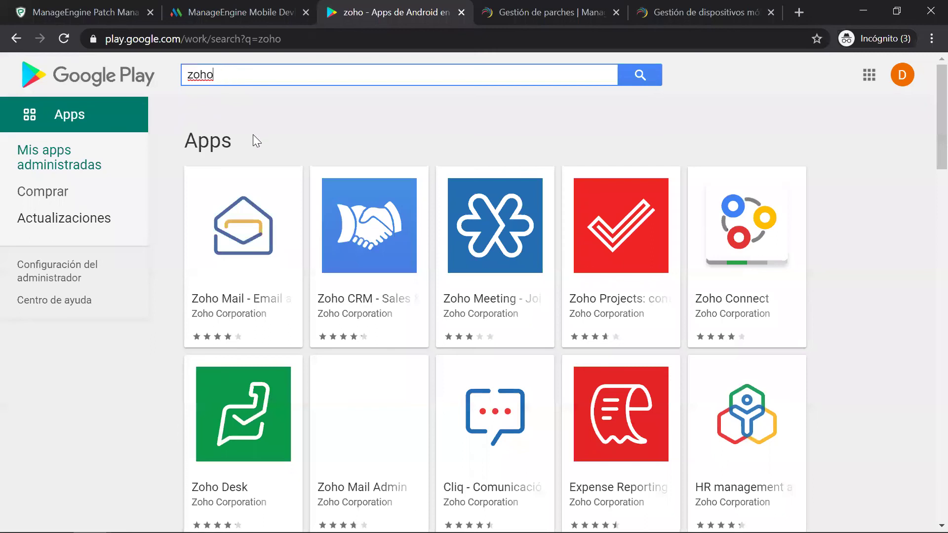
click(349, 223)
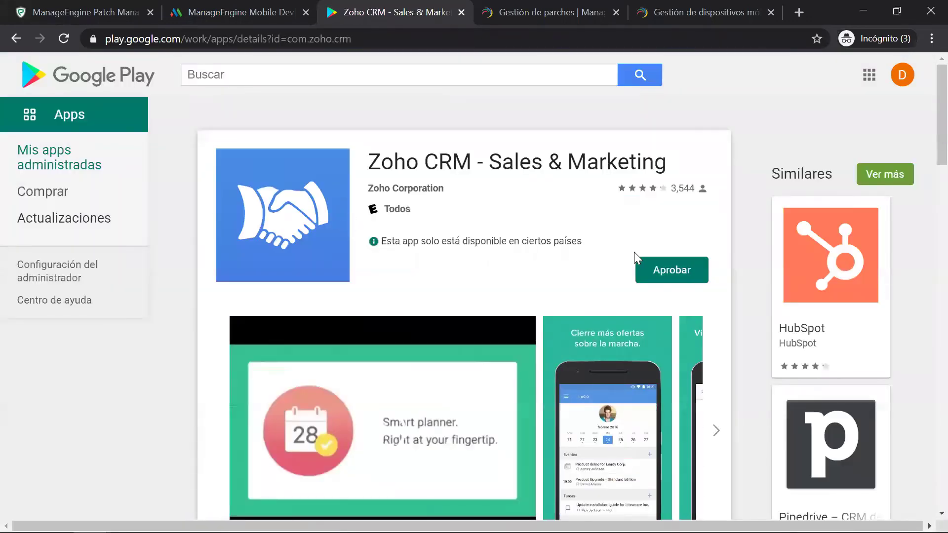
Step: Review and approve the Zoho CRM app's permissions, keeping the approval when the app requests new permissions
click(663, 271)
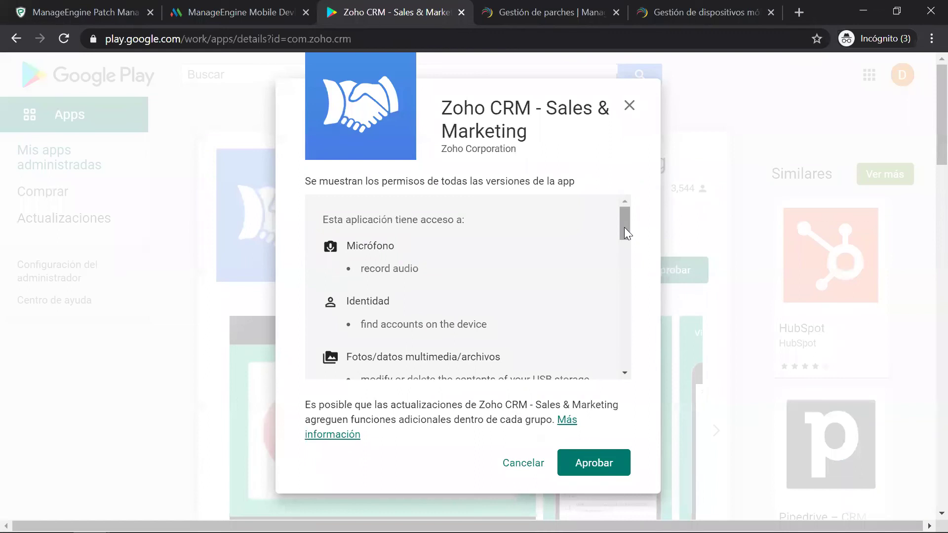
drag(624, 234, 616, 372)
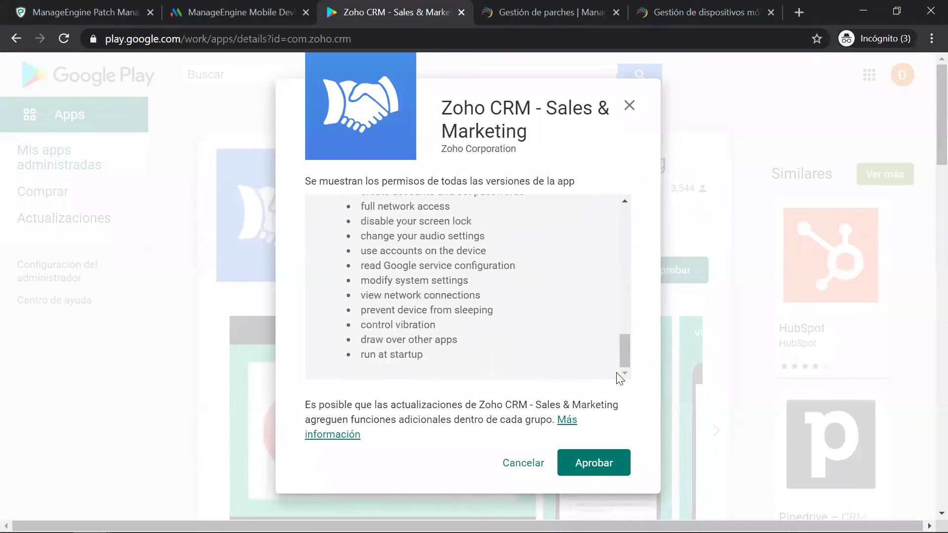
click(594, 456)
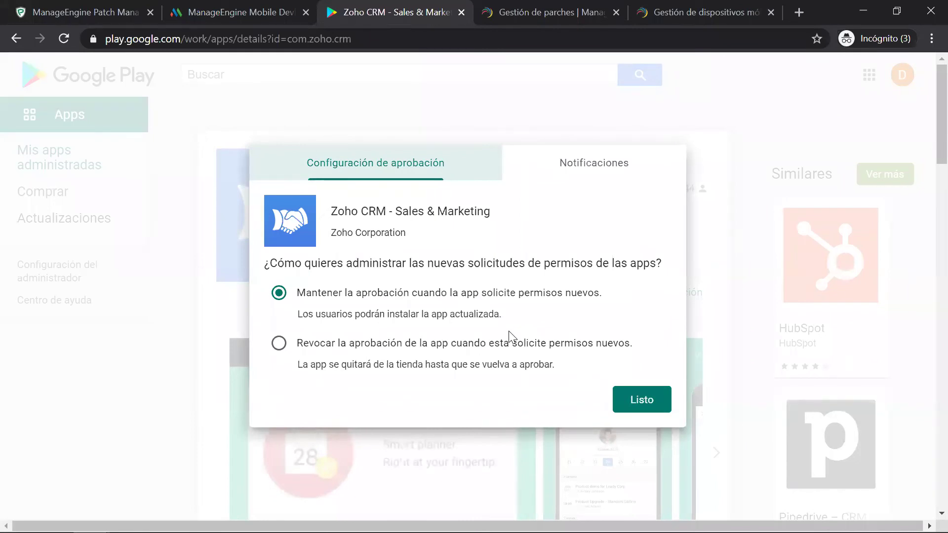
click(638, 402)
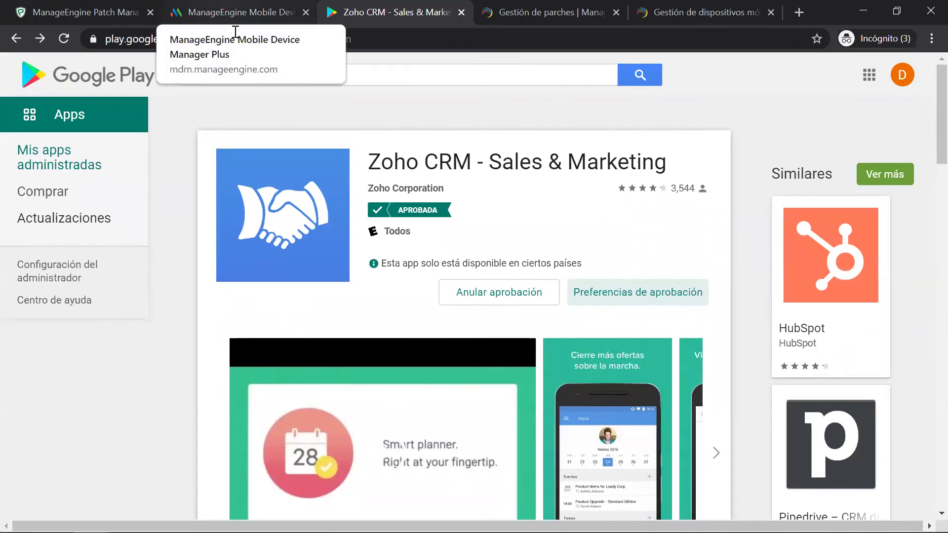
Step: Switch back to Mobile Device Manager Plus, synchronize the Play Store apps and reopen the application list (Aplicaciones)
click(235, 13)
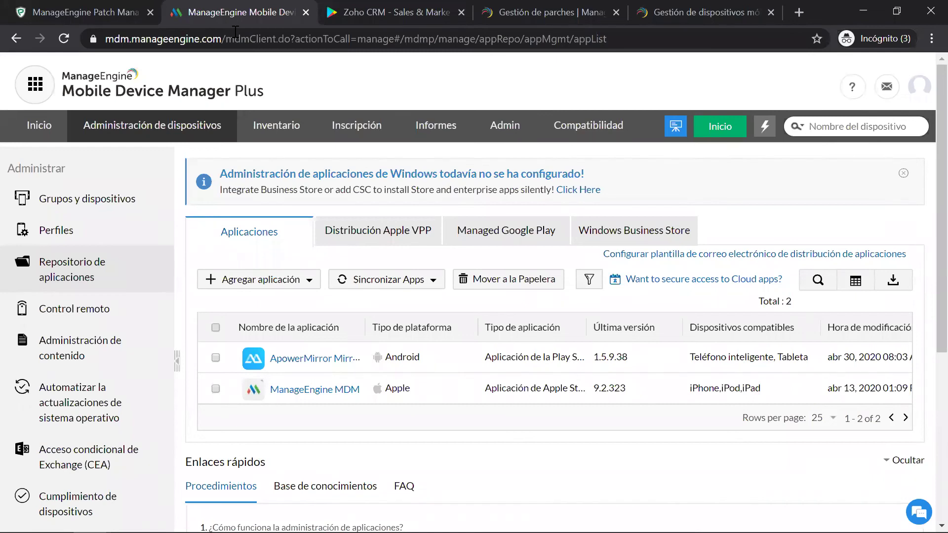
click(400, 282)
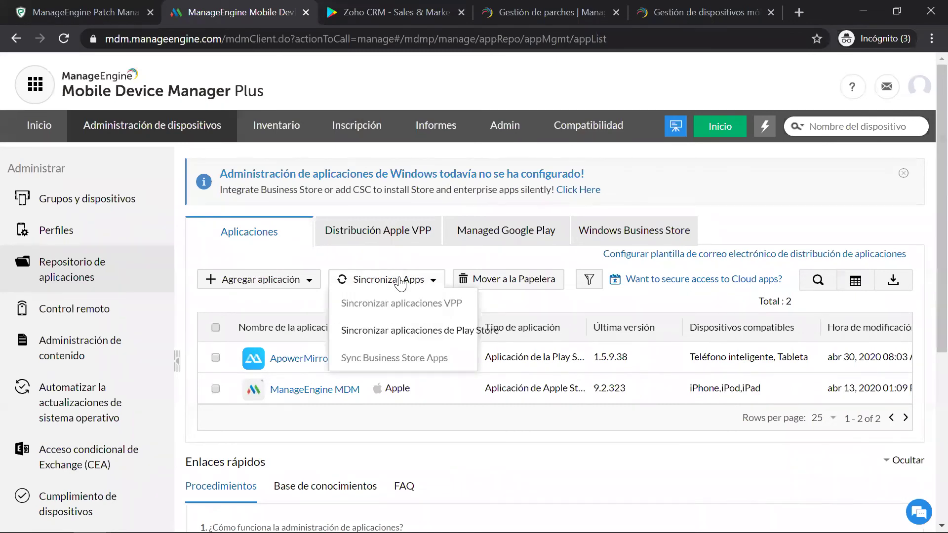
click(404, 333)
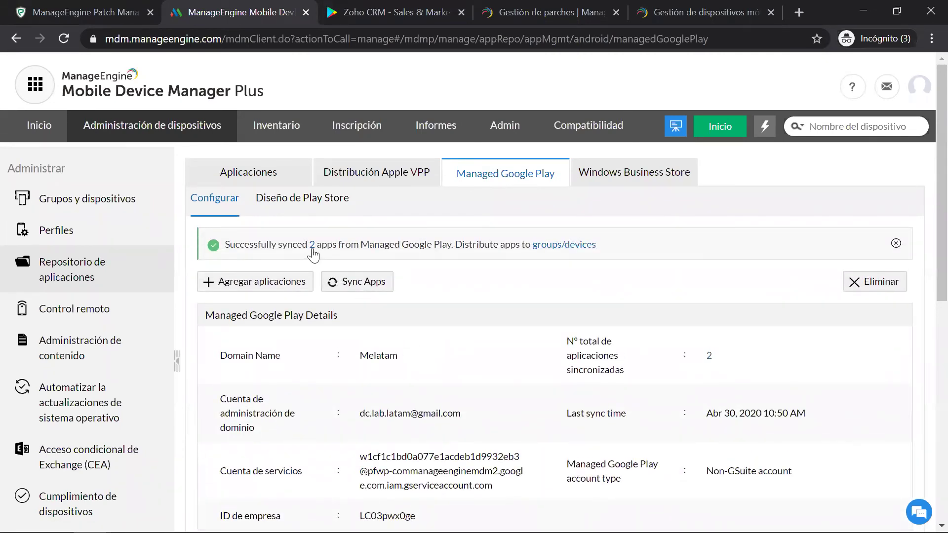
click(251, 178)
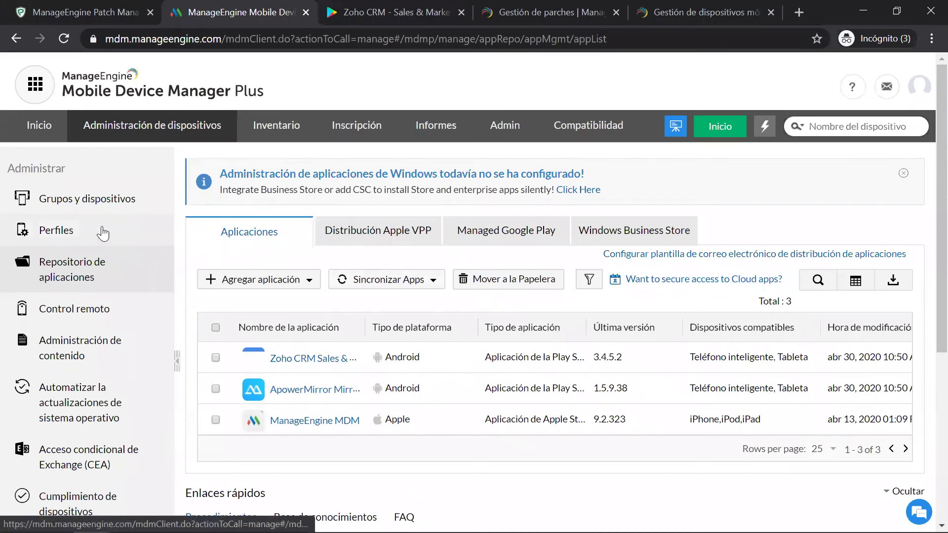
Step: Distribute the Zoho CRM app to the Android Corporativo group with installation type Distribute it to App Catalog
click(86, 200)
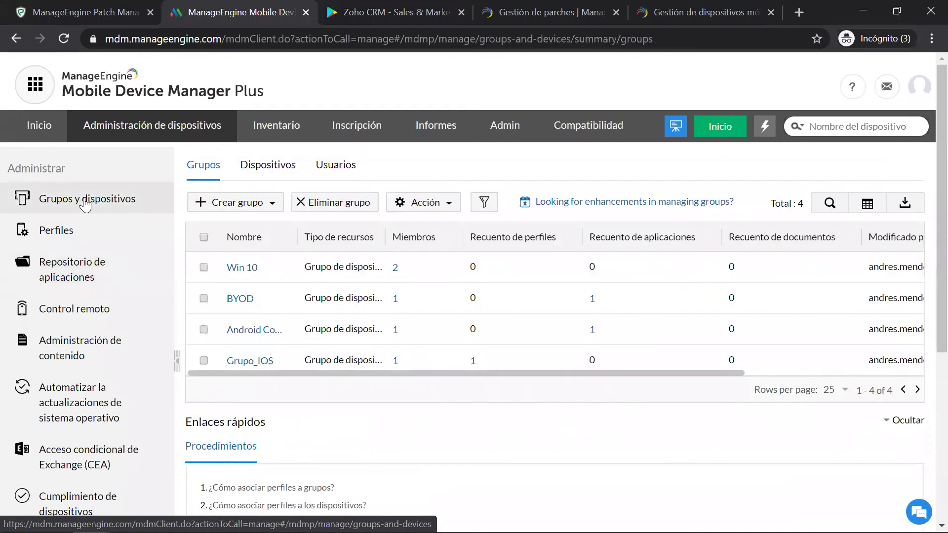
click(204, 329)
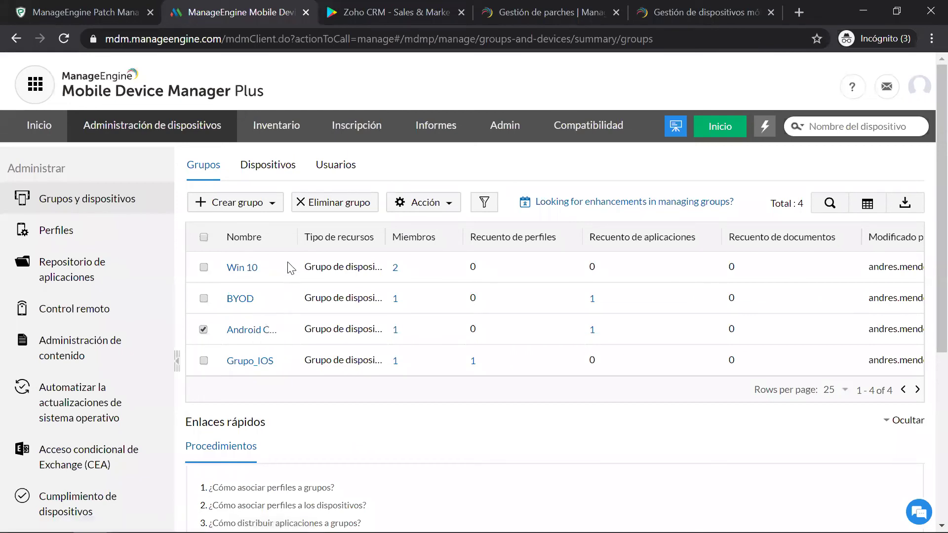
click(453, 206)
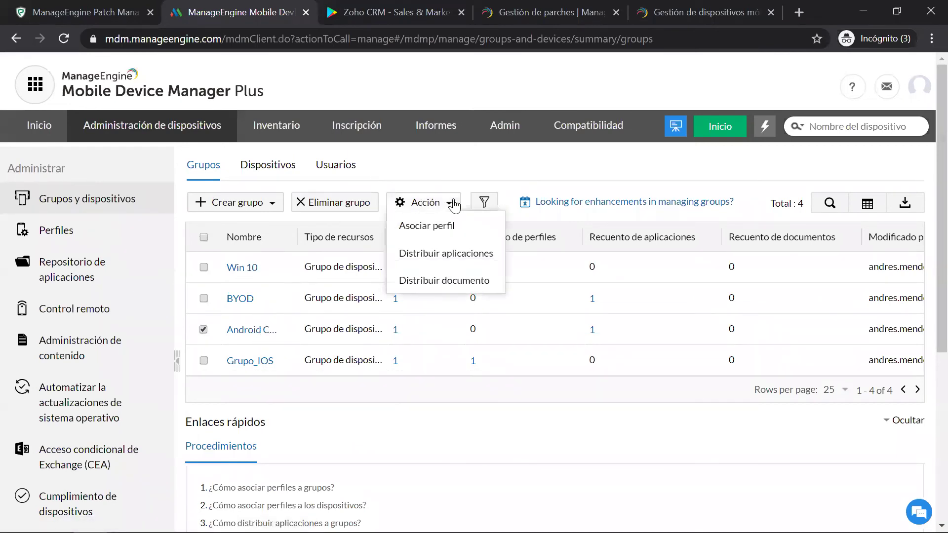
click(430, 258)
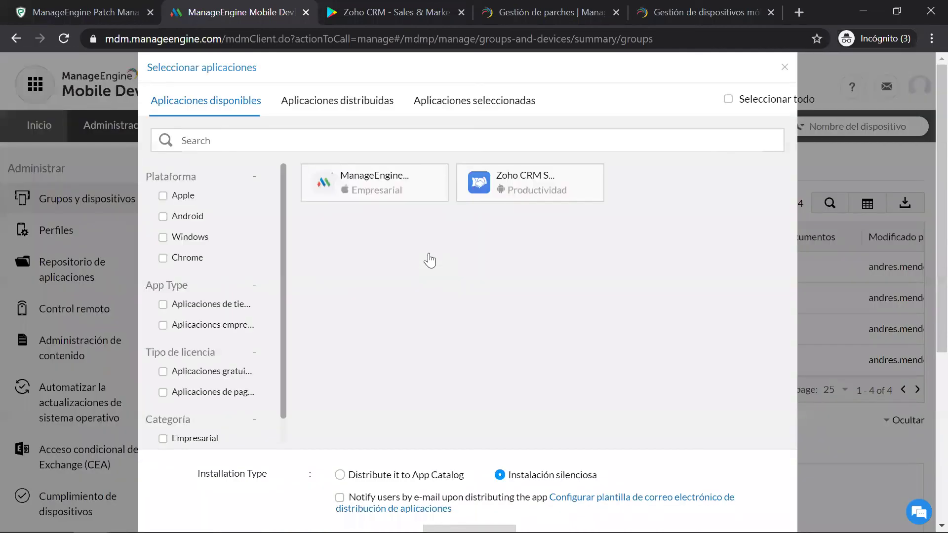
click(524, 203)
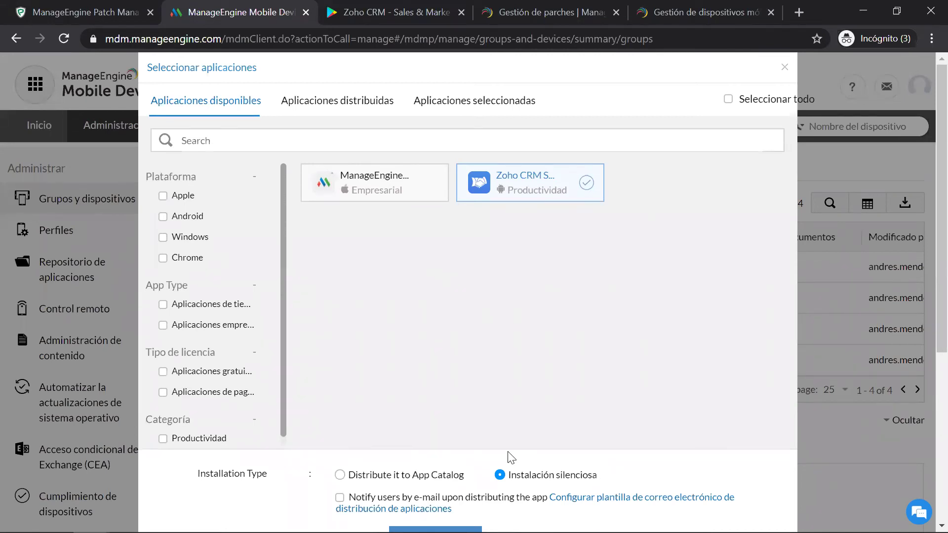
click(344, 478)
click(435, 530)
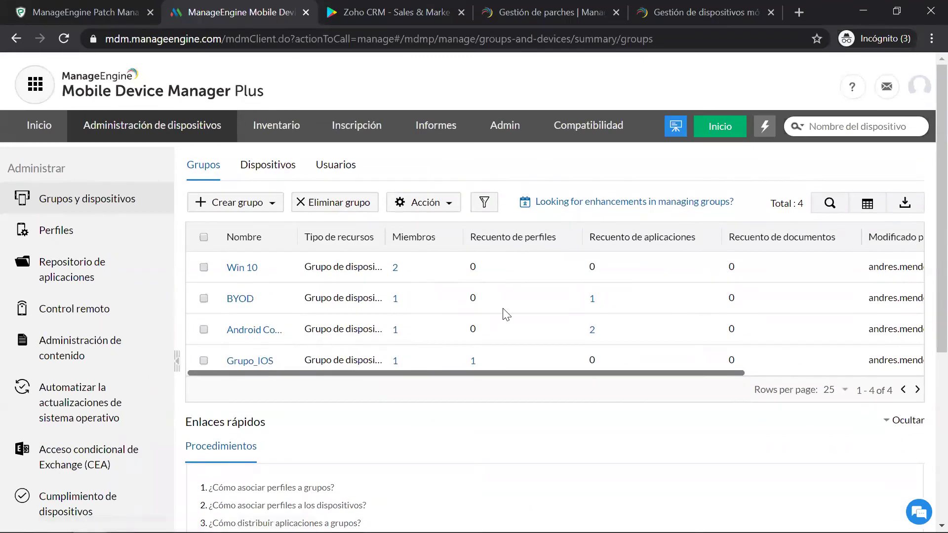
Step: Examine the apps distributed to the Android Corporativo group and the mirrored Android phone's screen
click(592, 330)
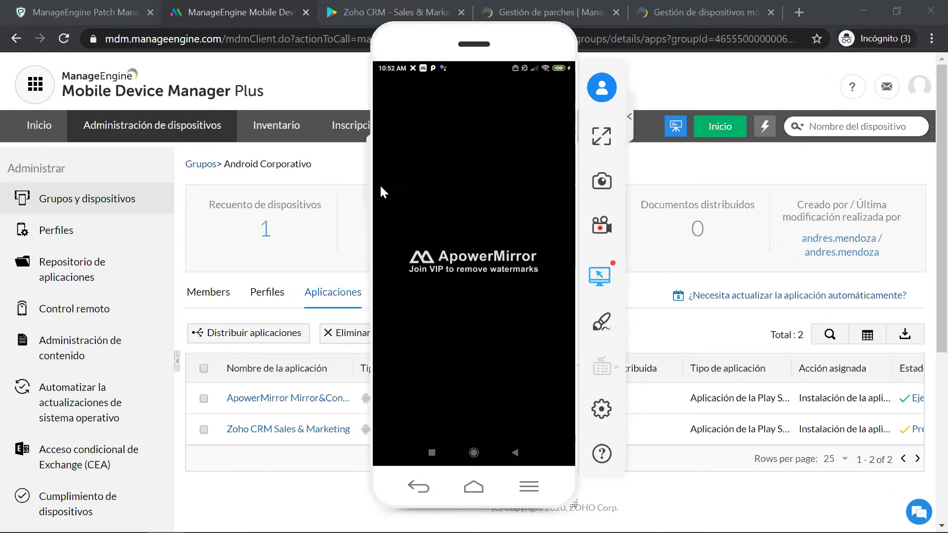
click(341, 179)
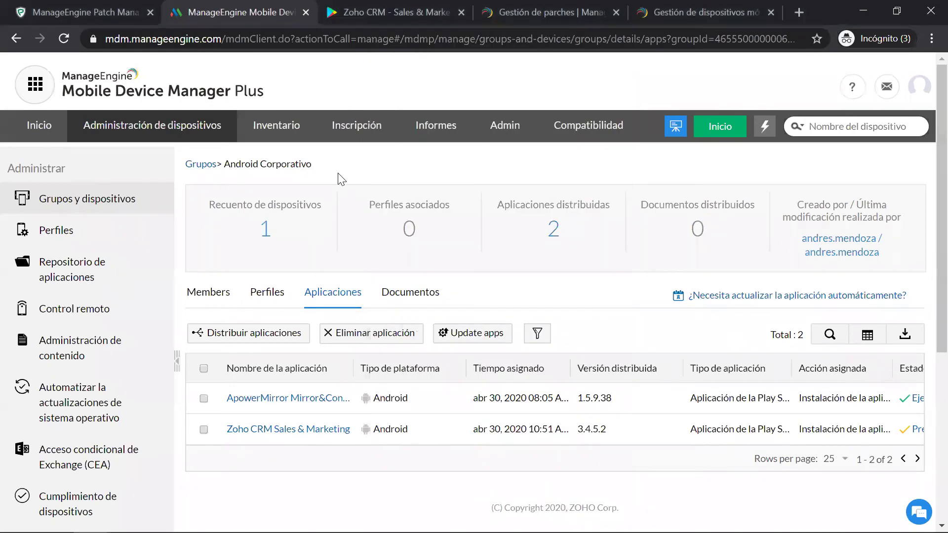
Step: Open the inventory's location data (Datos de localización) and examine the Windows, Apple and Android device positions on the map
click(262, 138)
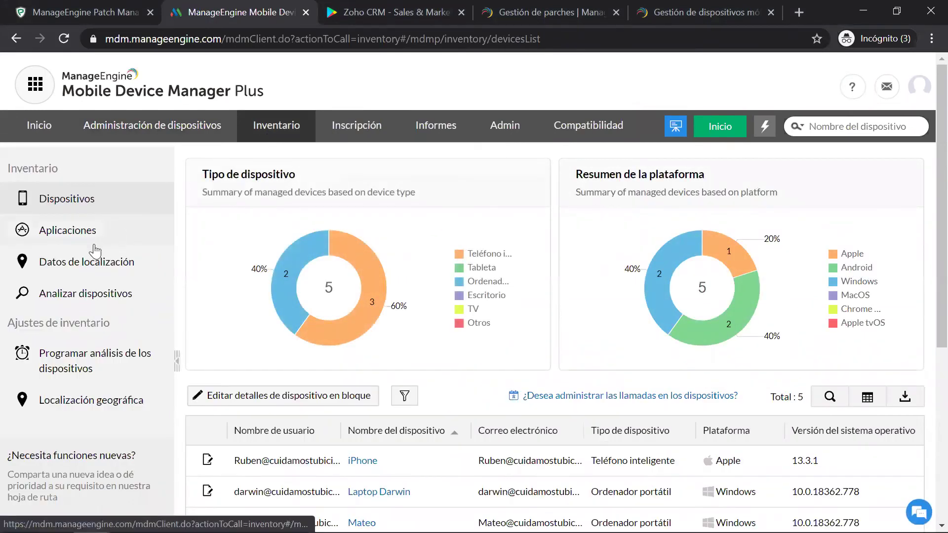
click(87, 267)
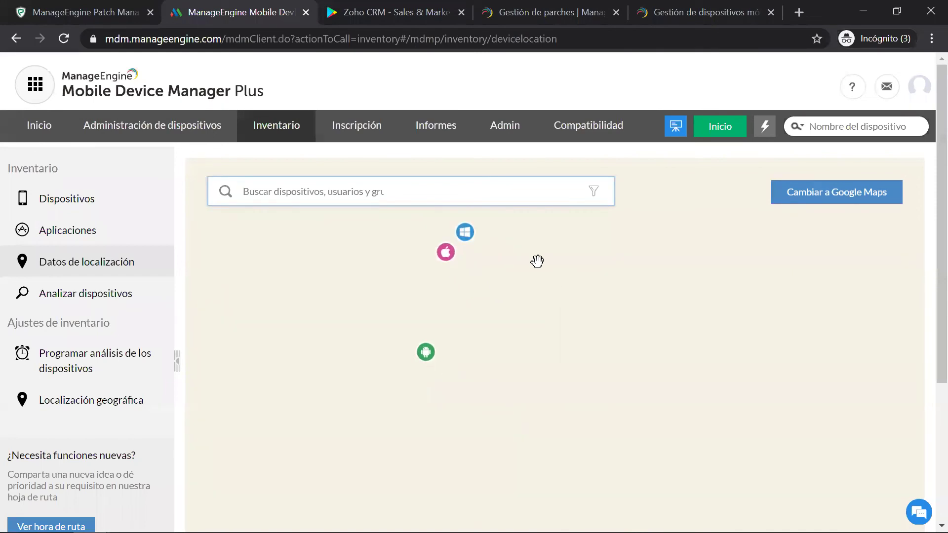
mouse_move(465, 233)
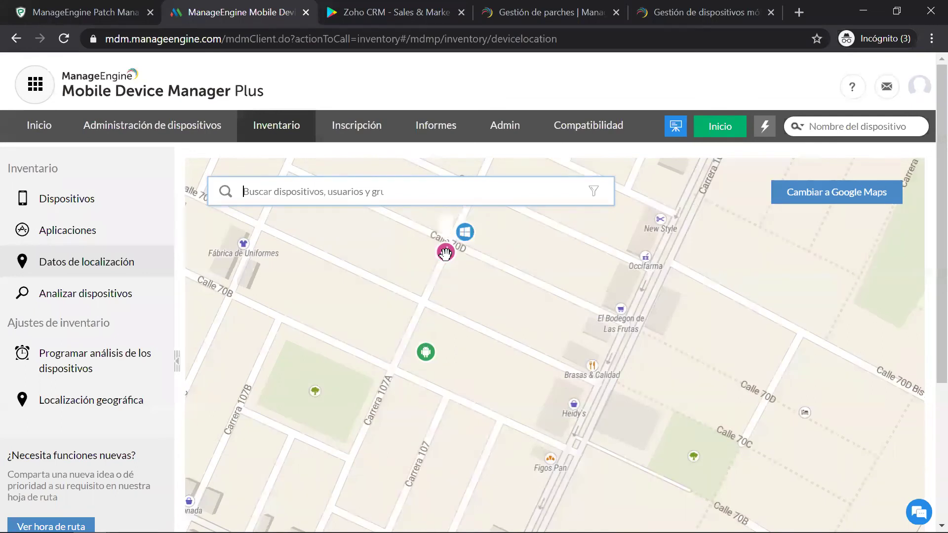
mouse_move(445, 253)
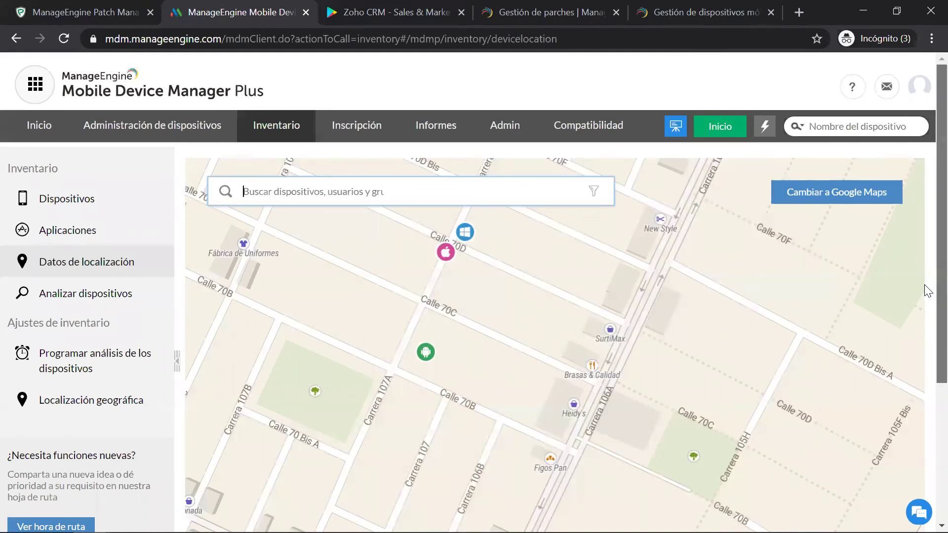
scroll(924, 291, down, 1)
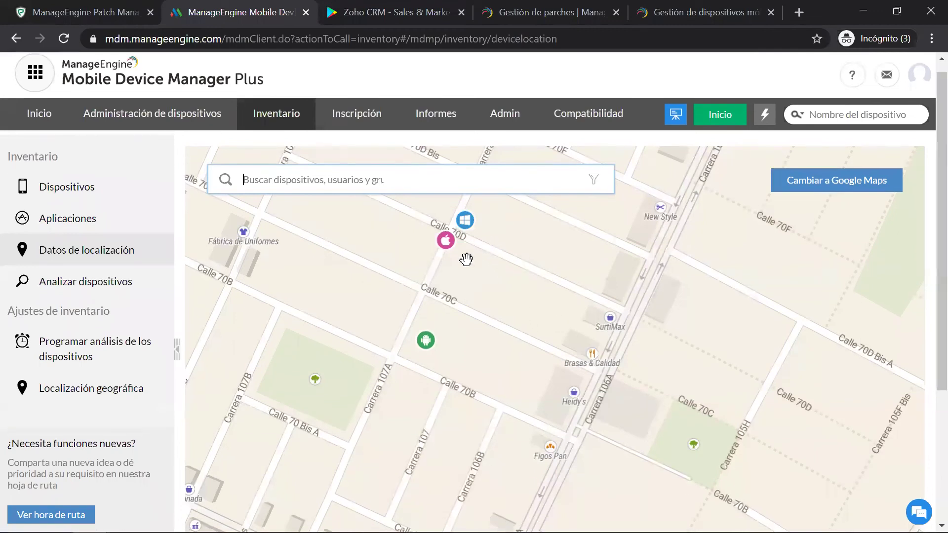
click(423, 340)
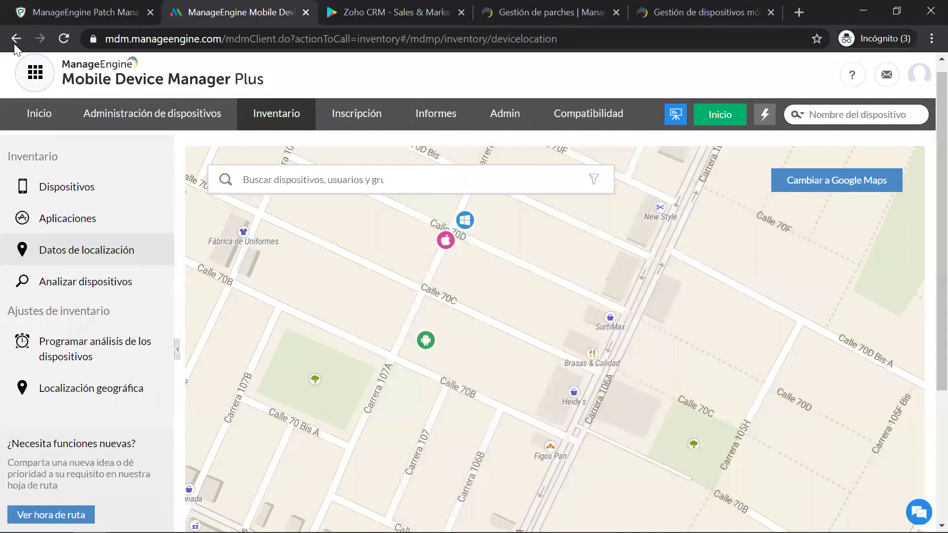
Step: Switch to the Patch Manager Plus dashboard summary
click(51, 12)
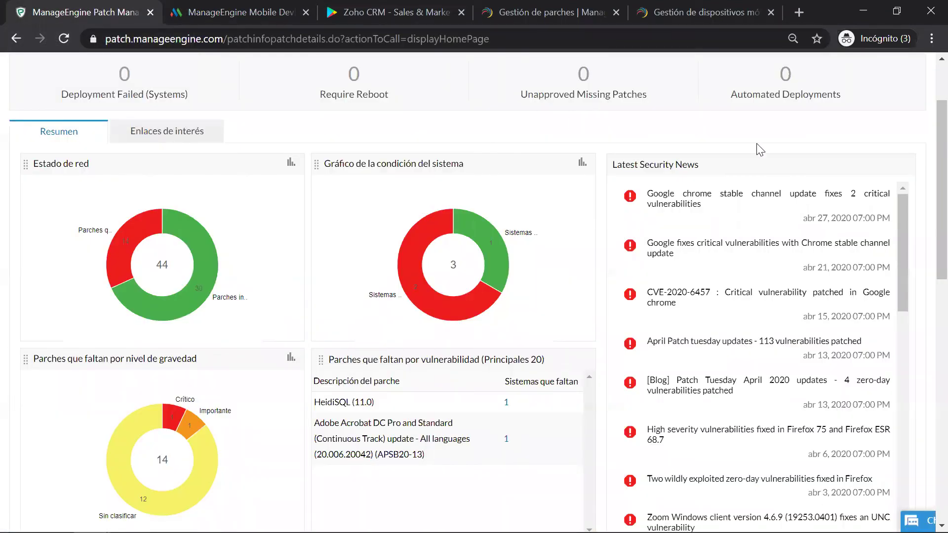
Step: Open the Dominio settings in Patch Manager Plus administration and view the MELAB domain's editable details, closing them without changes
scroll(761, 150, up, 2)
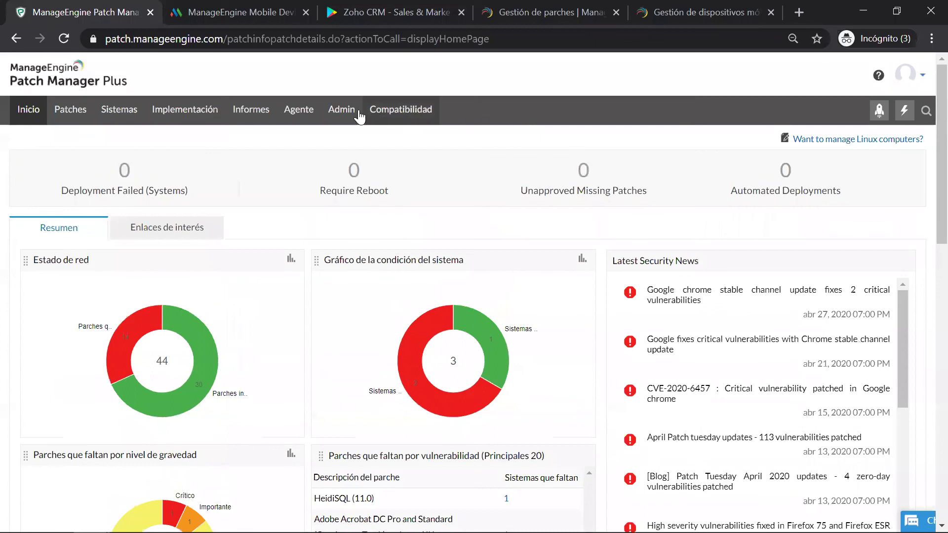
click(333, 115)
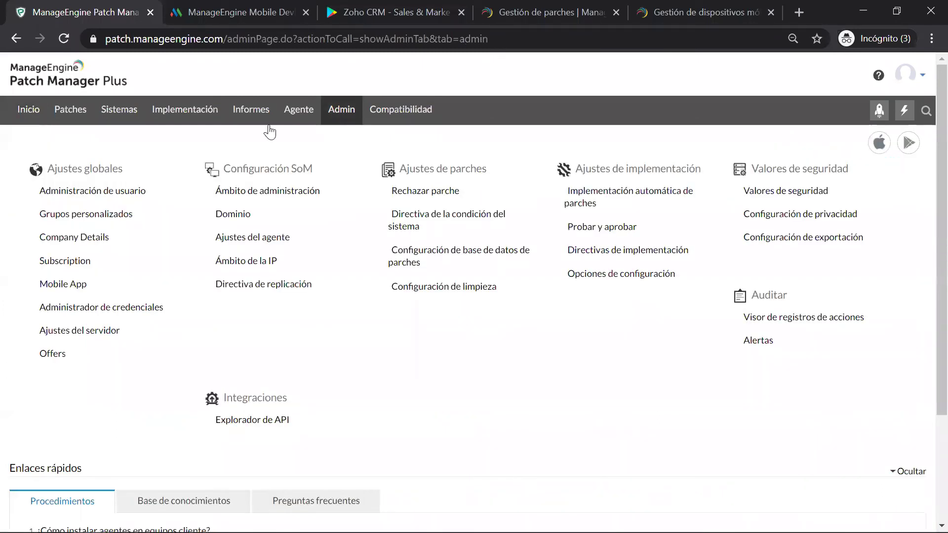
click(239, 220)
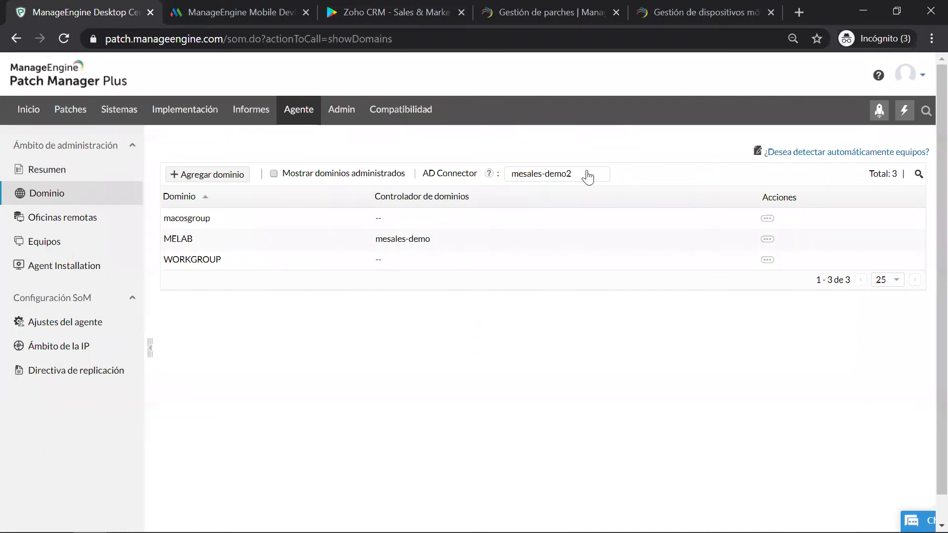
right_click(740, 232)
click(691, 269)
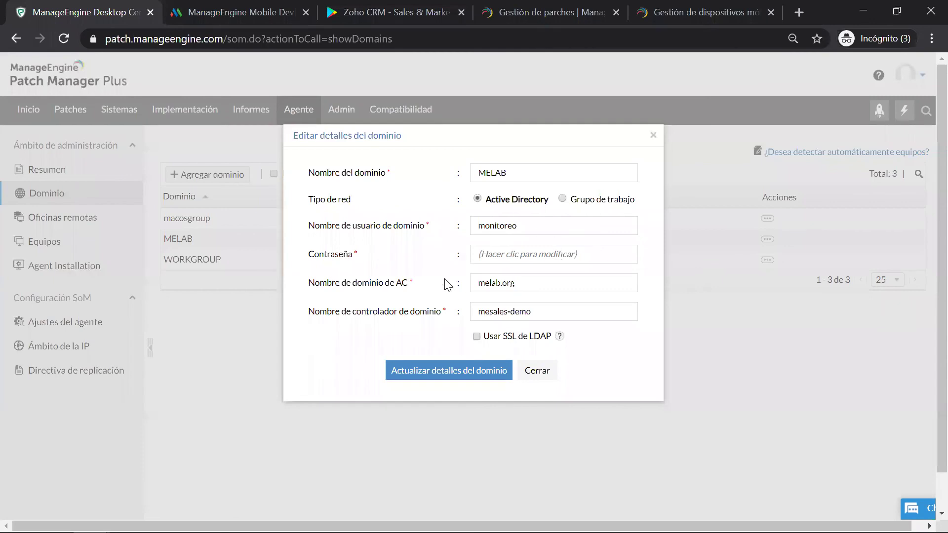
click(529, 379)
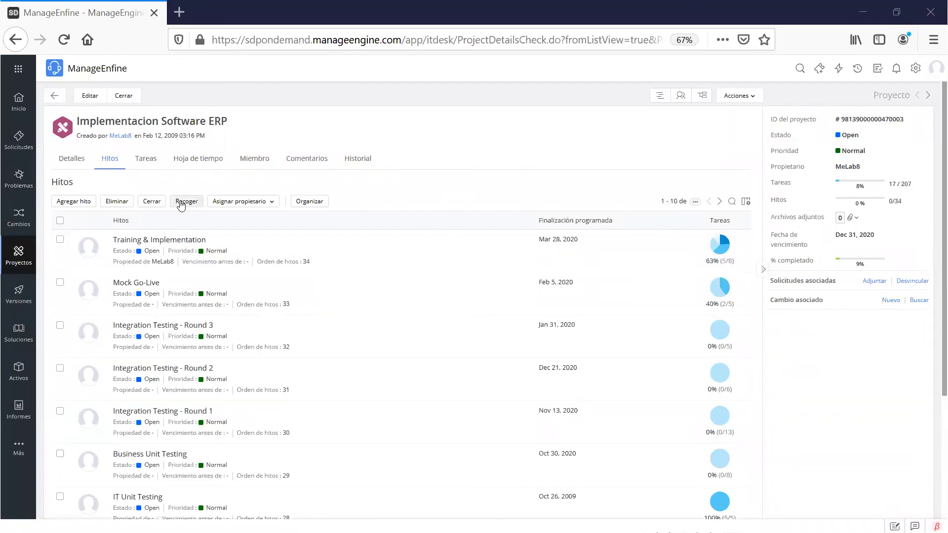
Step: In ServiceDesk Plus, open the request "Please reset my laptop password" from the Solicitudes list
click(20, 143)
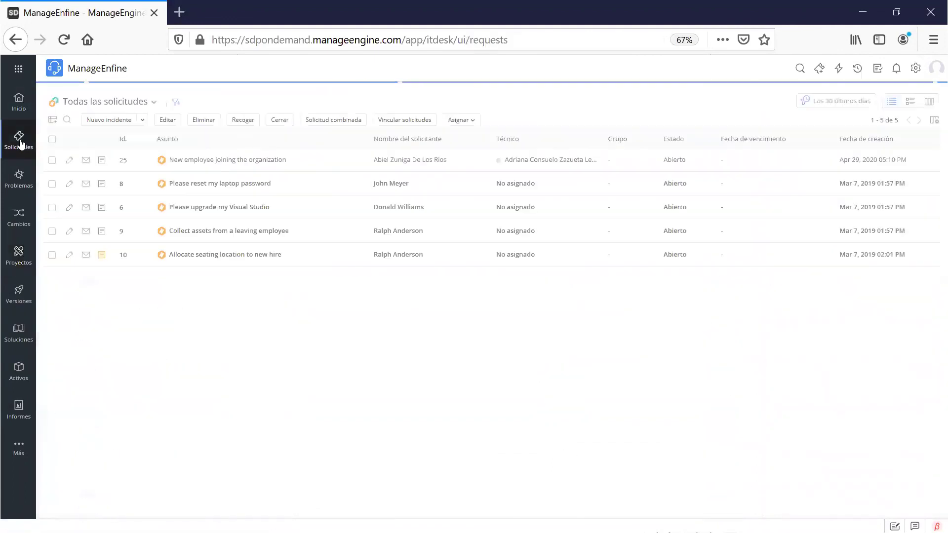
mouse_move(187, 195)
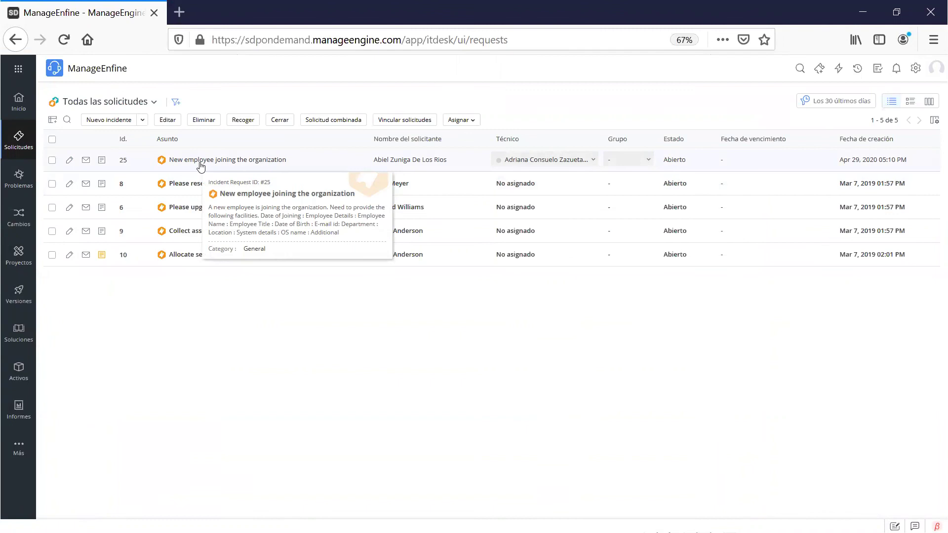
click(190, 186)
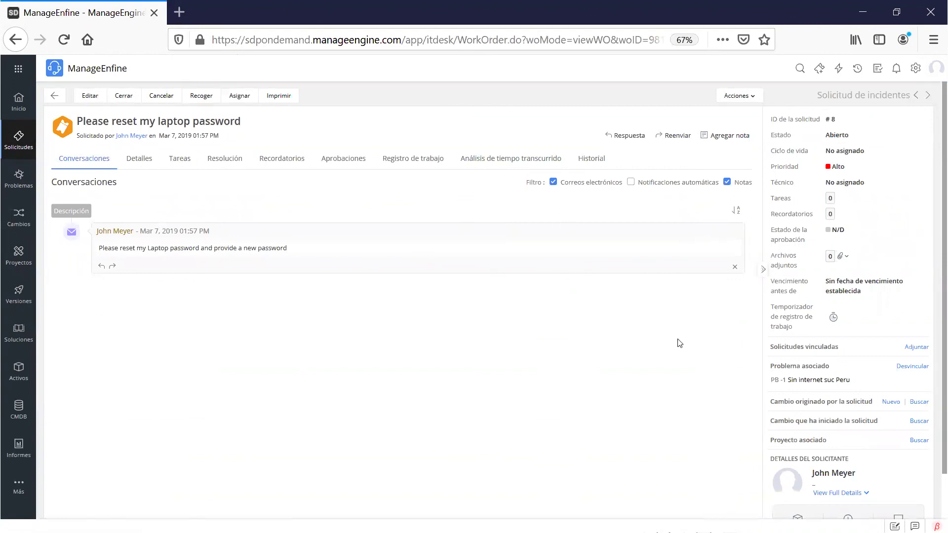
Step: Unlink the associated problem from the request and look up open problems available to associate with it
scroll(679, 342, down, 2)
key(ctrl+plus)
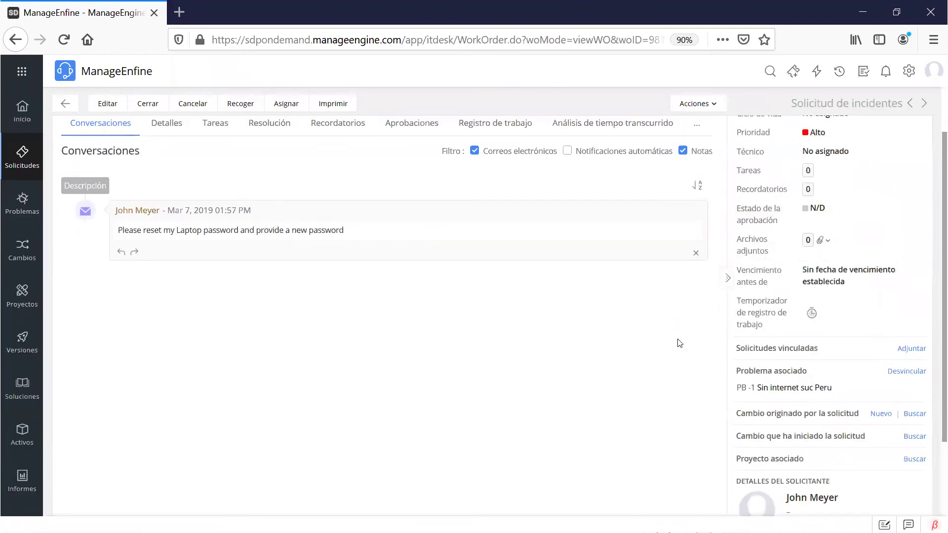
scroll(839, 277, down, 5)
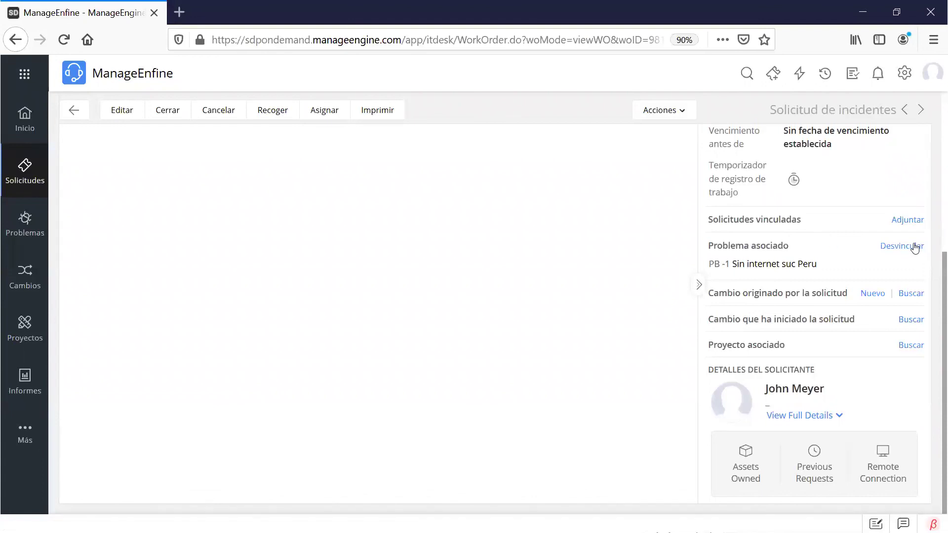
click(915, 247)
click(562, 335)
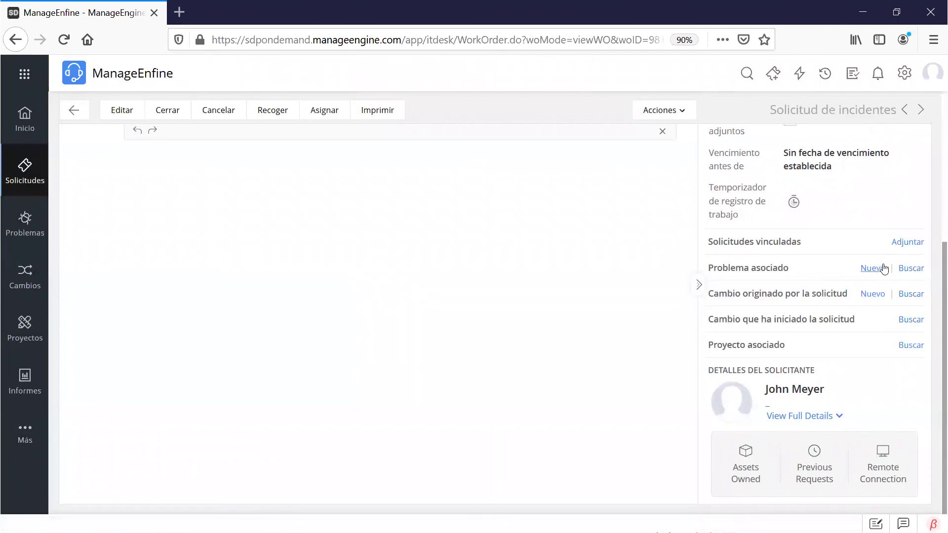
click(911, 268)
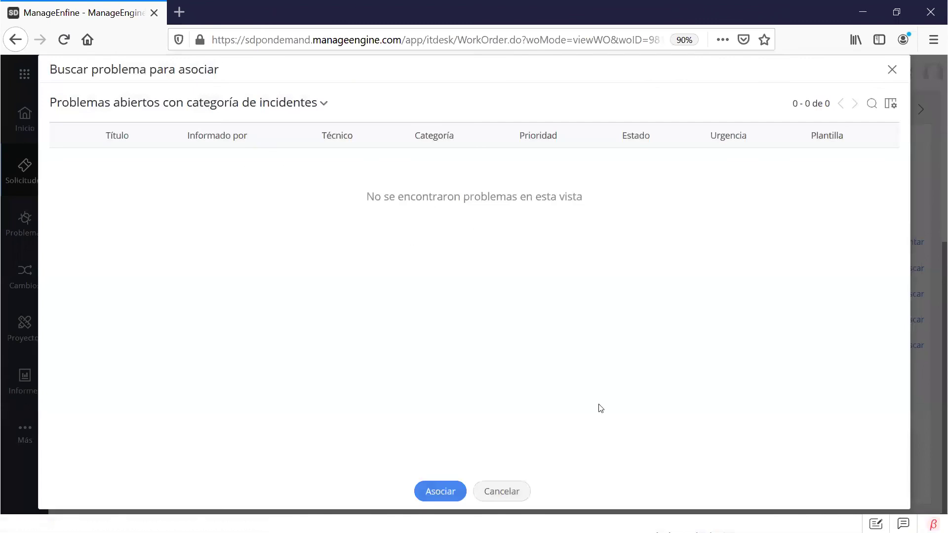
click(496, 493)
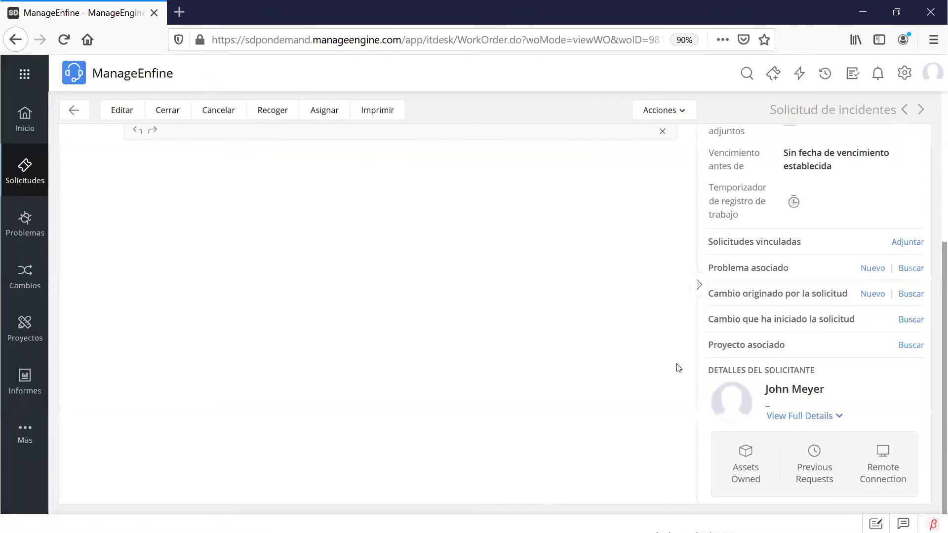
click(873, 269)
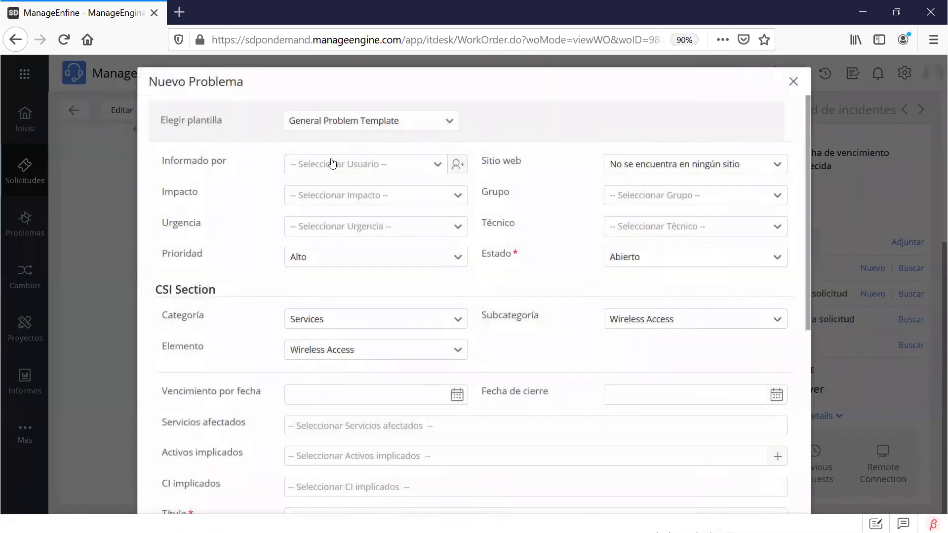
click(395, 164)
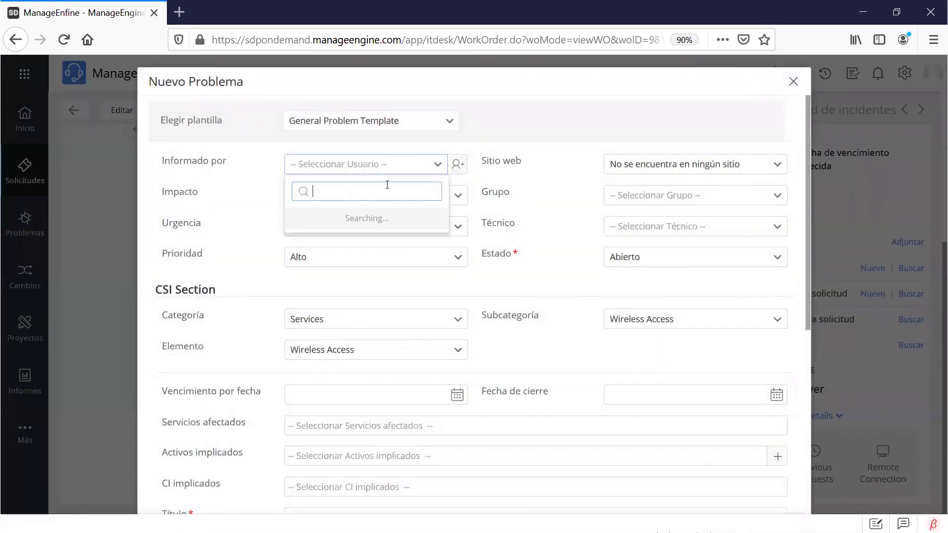
click(373, 261)
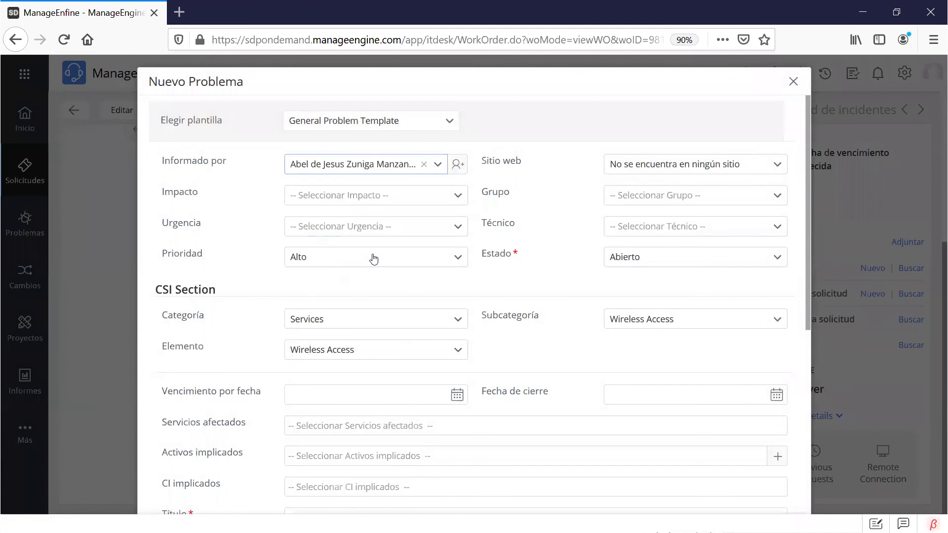
click(305, 195)
click(316, 275)
click(642, 196)
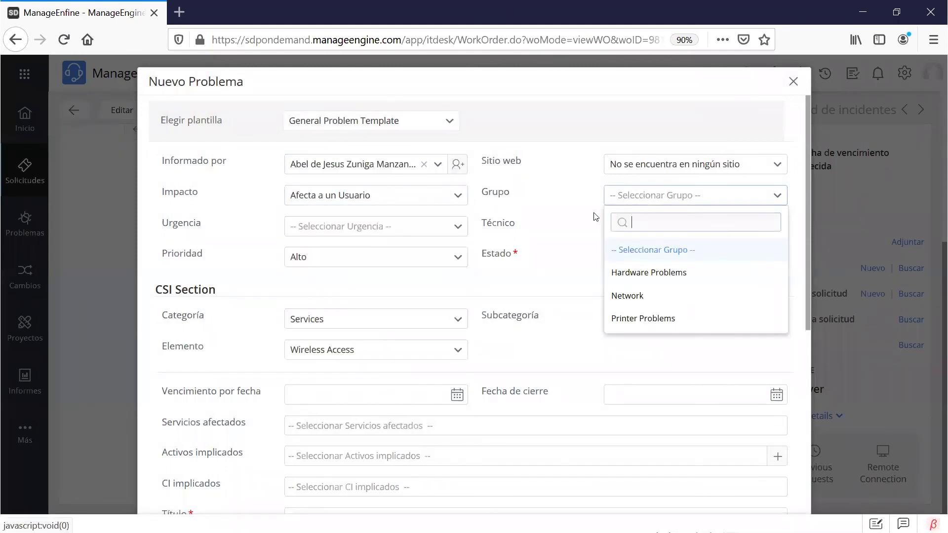
click(793, 89)
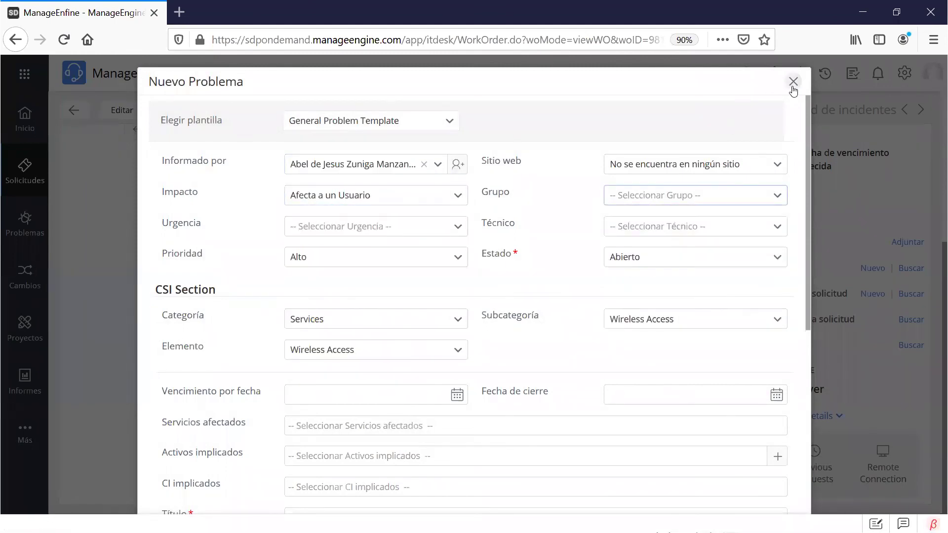
click(792, 87)
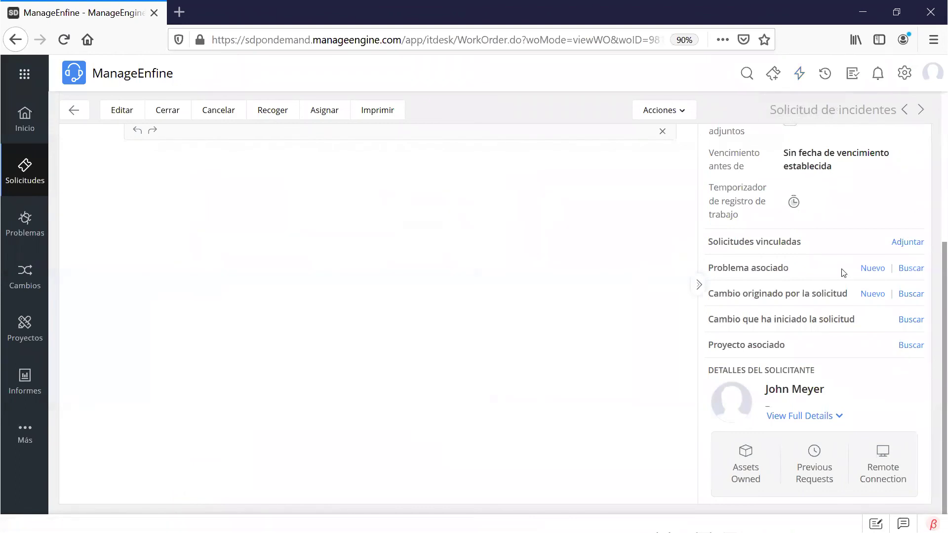
Step: Look up existing changes that could be associated as originated by the request, then leave the lookup
click(910, 294)
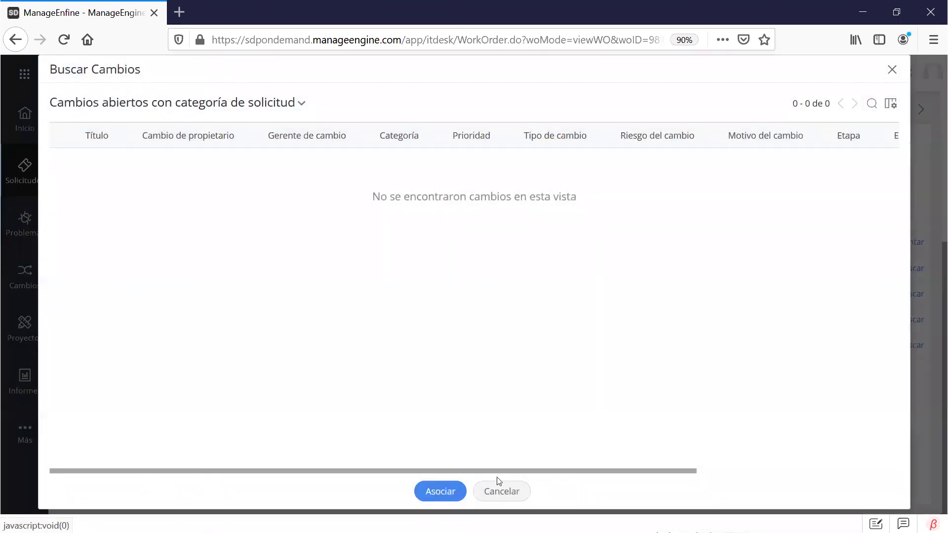
click(496, 489)
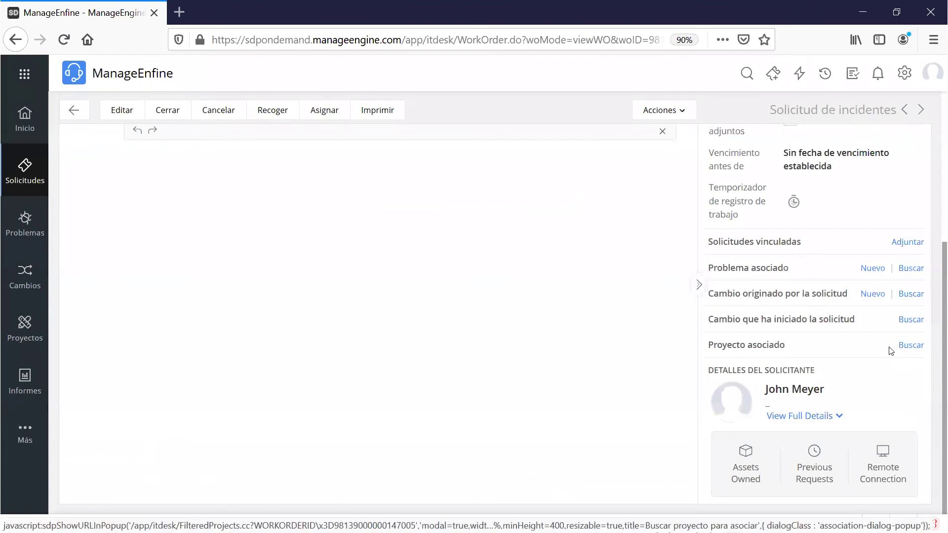
click(15, 123)
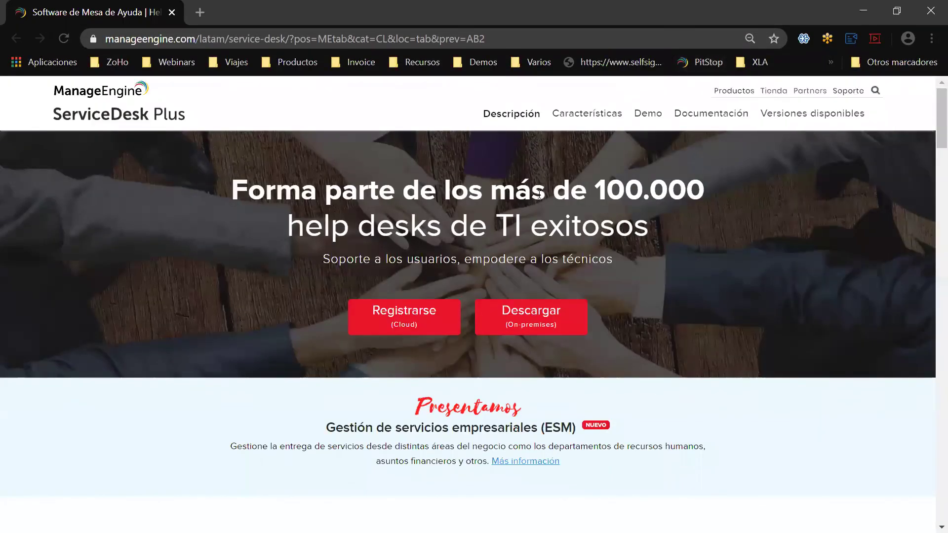
Step: Examine the ServiceDesk Plus product page's features, customers and Standard, Professional and Enterprise plans
scroll(540, 194, down, 2)
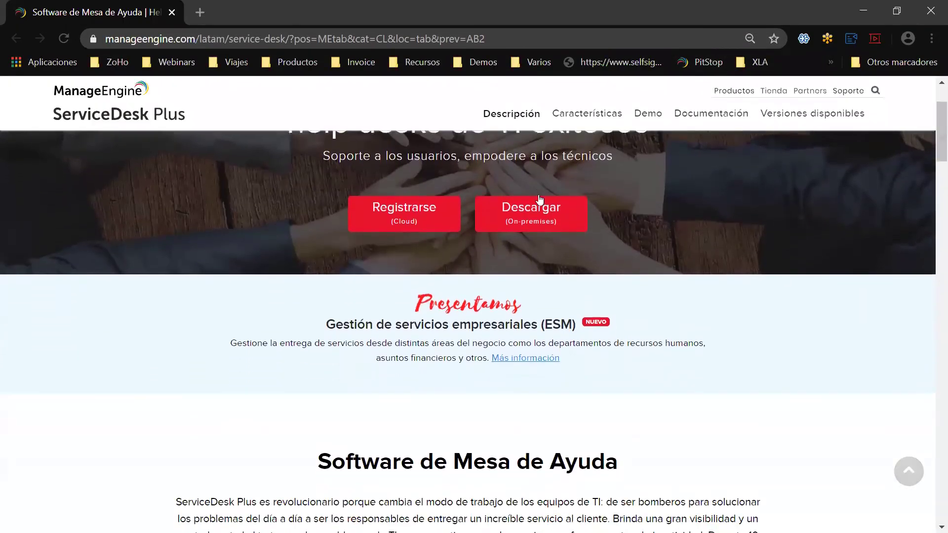
scroll(538, 195, down, 12)
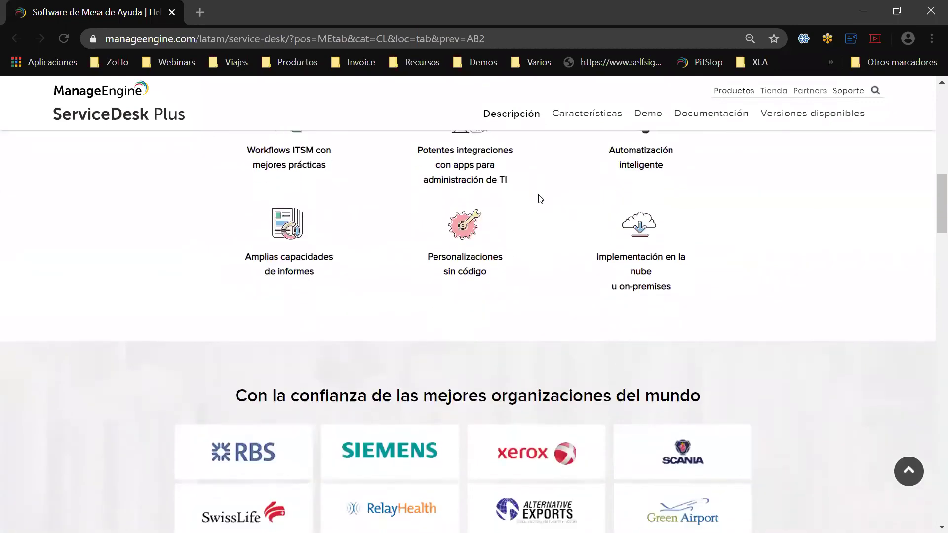
scroll(540, 194, down, 7)
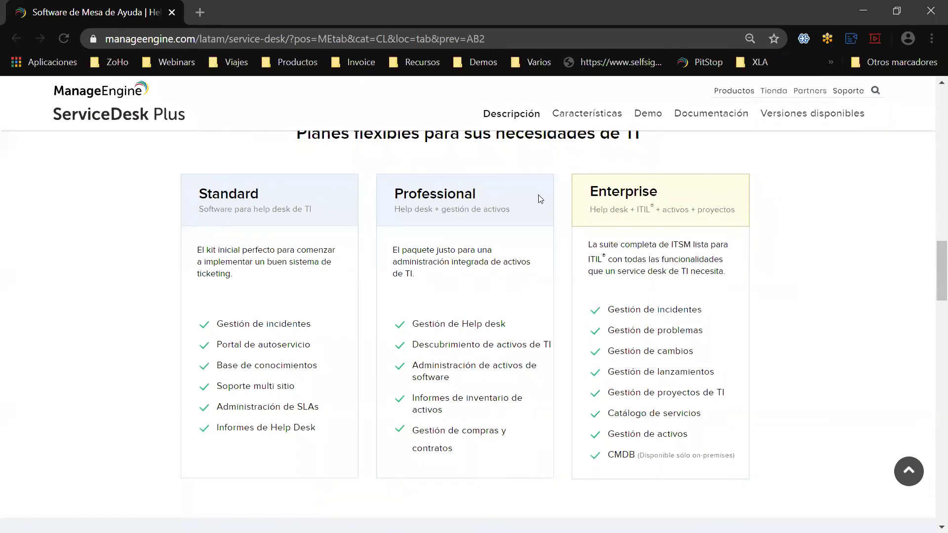
scroll(539, 195, up, 15)
scroll(540, 194, up, 6)
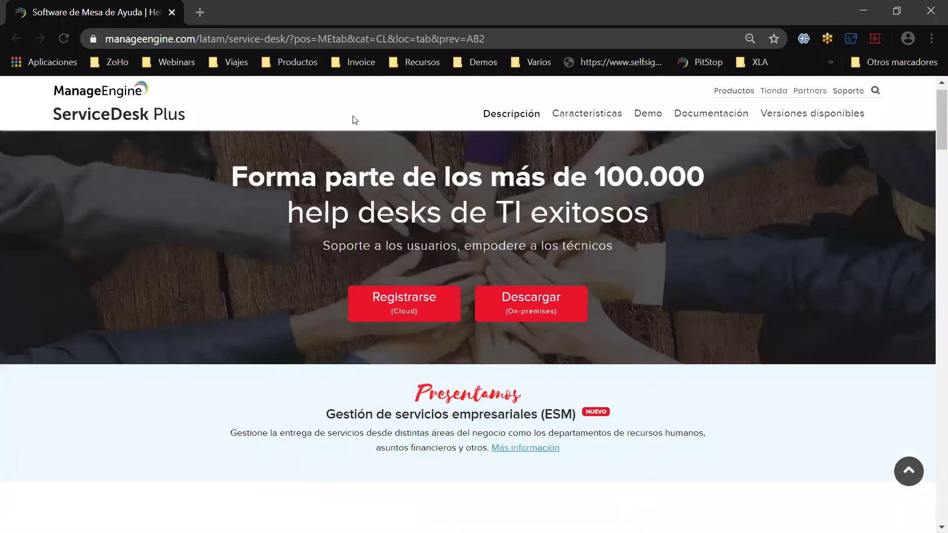
Step: Load the ManageEngine home page at manageengine.com/latam/ by shortening the current web address
click(230, 38)
key(shift+End)
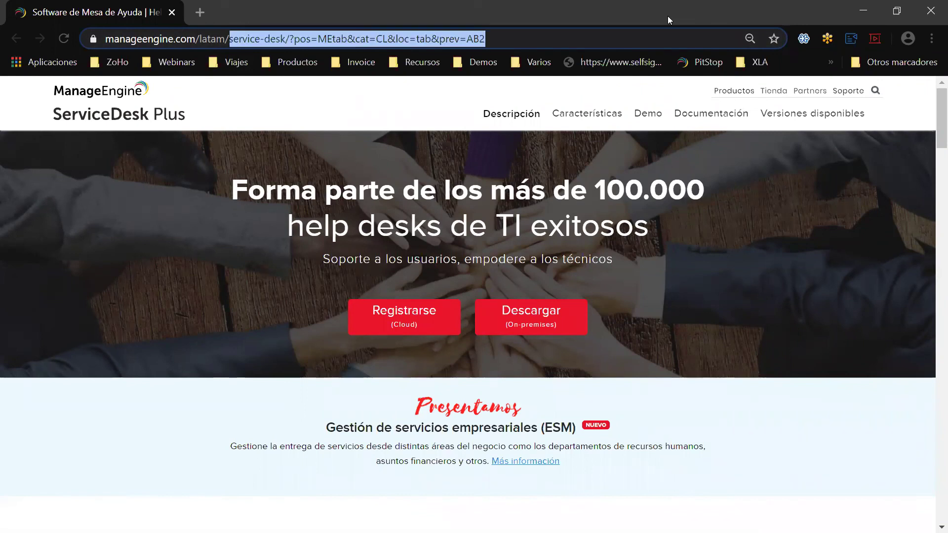
key(Delete)
key(Return)
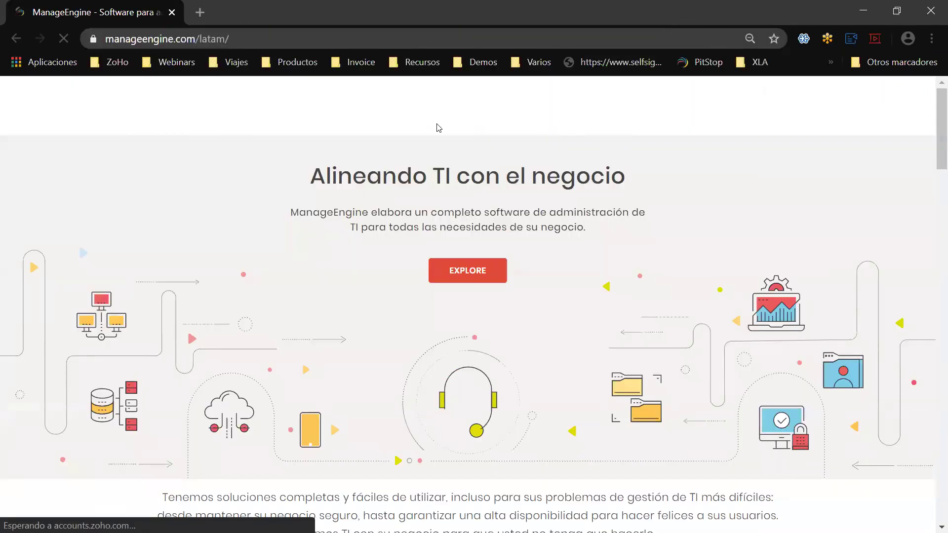
Step: Open ServiceDesk Plus Cloud from the website's Cloud products and examine its Standard, Professional and Enterprise plans
mouse_move(327, 120)
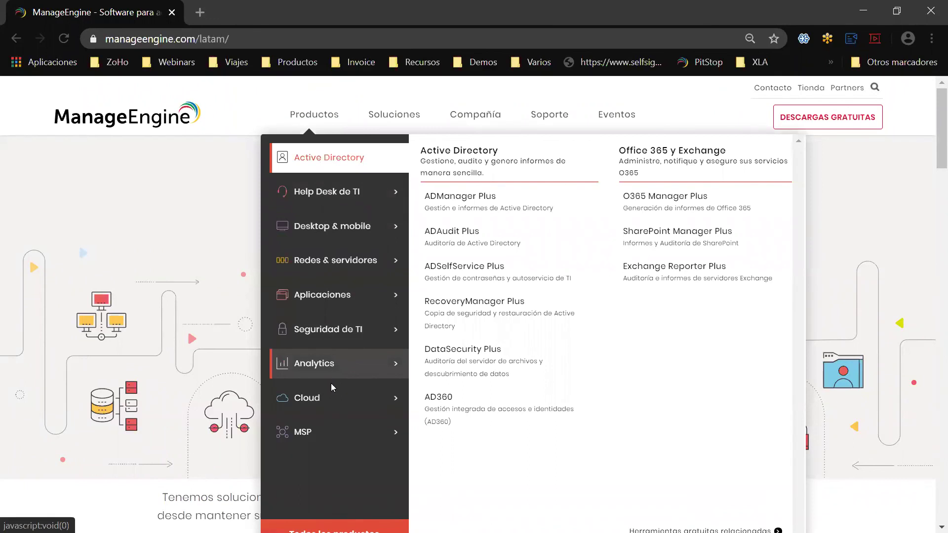
click(329, 400)
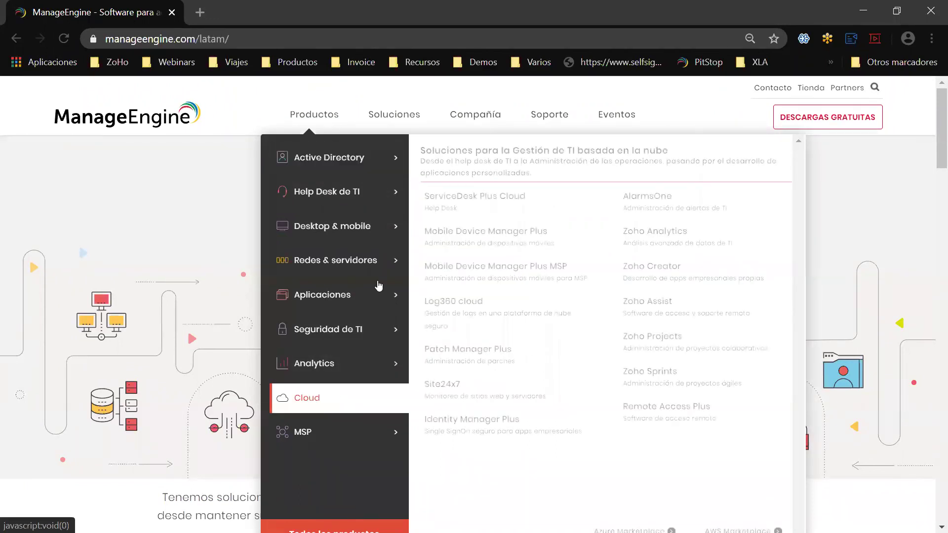
click(454, 202)
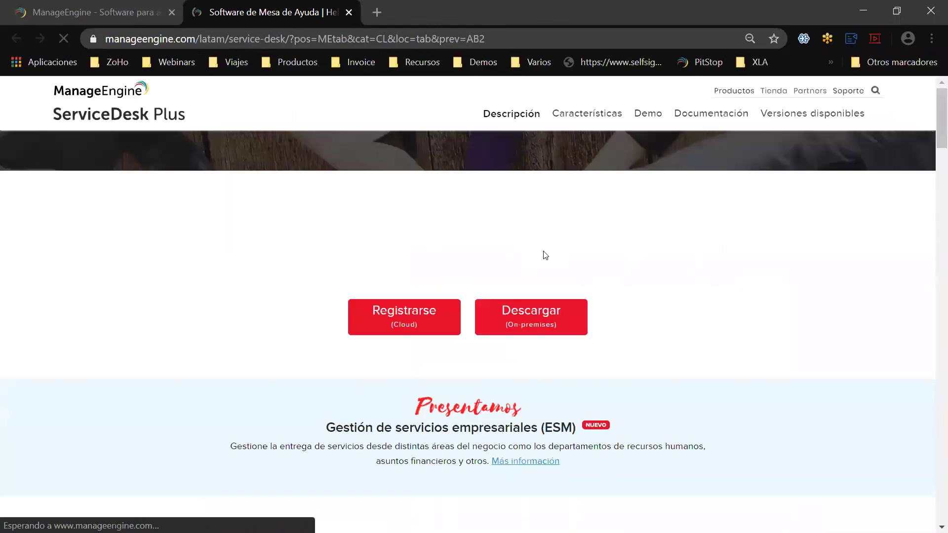
scroll(686, 312, down, 2)
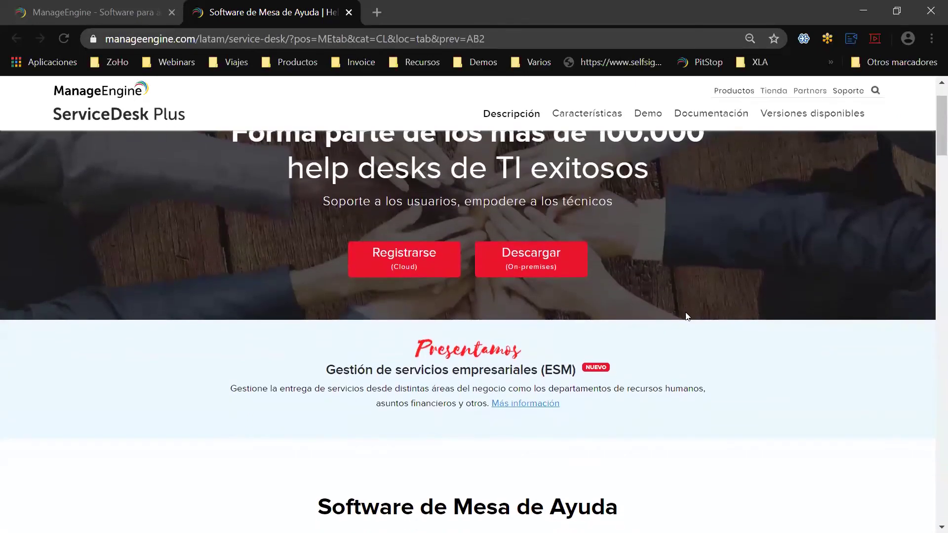
scroll(686, 312, down, 9)
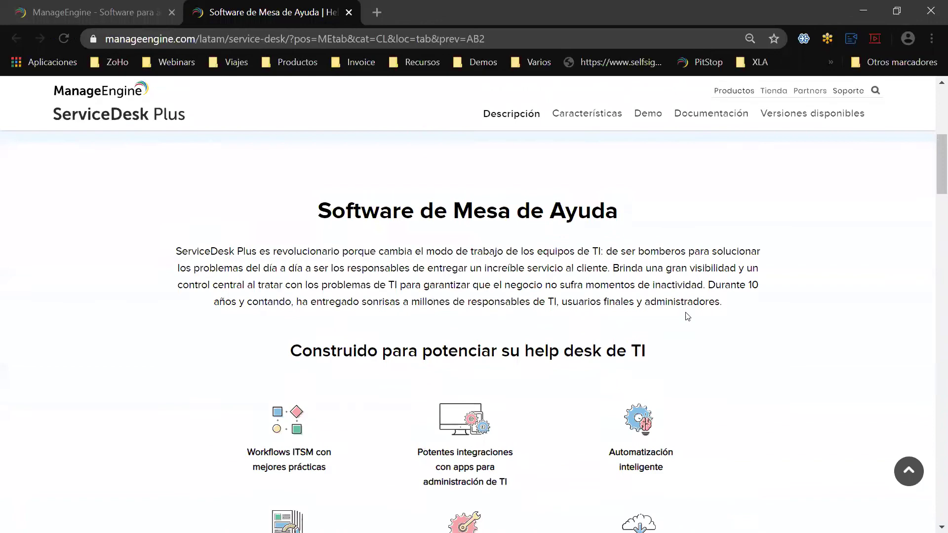
scroll(686, 316, down, 11)
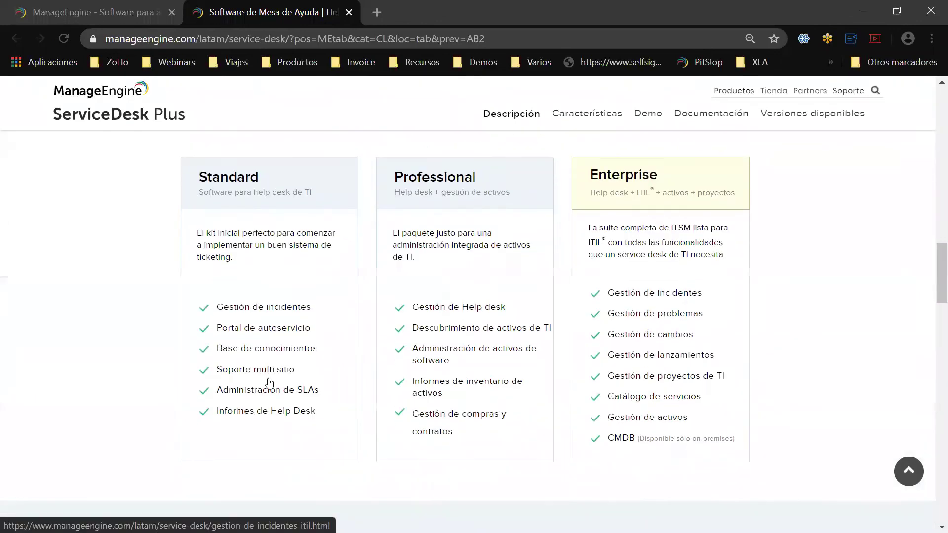